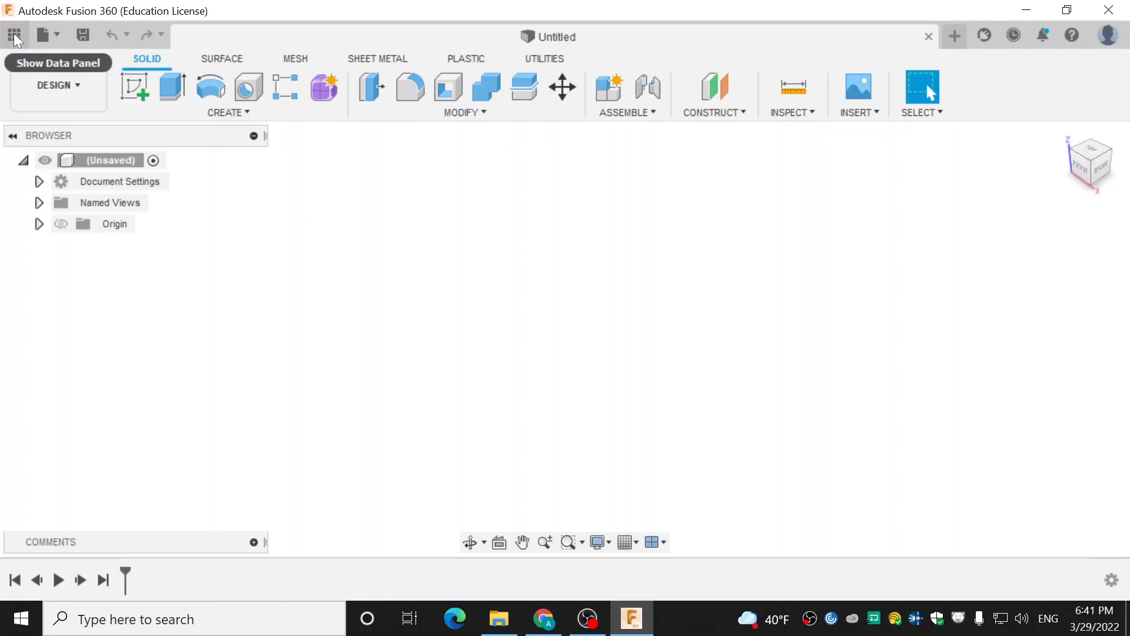
Show the Data panel and browse into the CAD Training project's Members folder
left_click(14, 36)
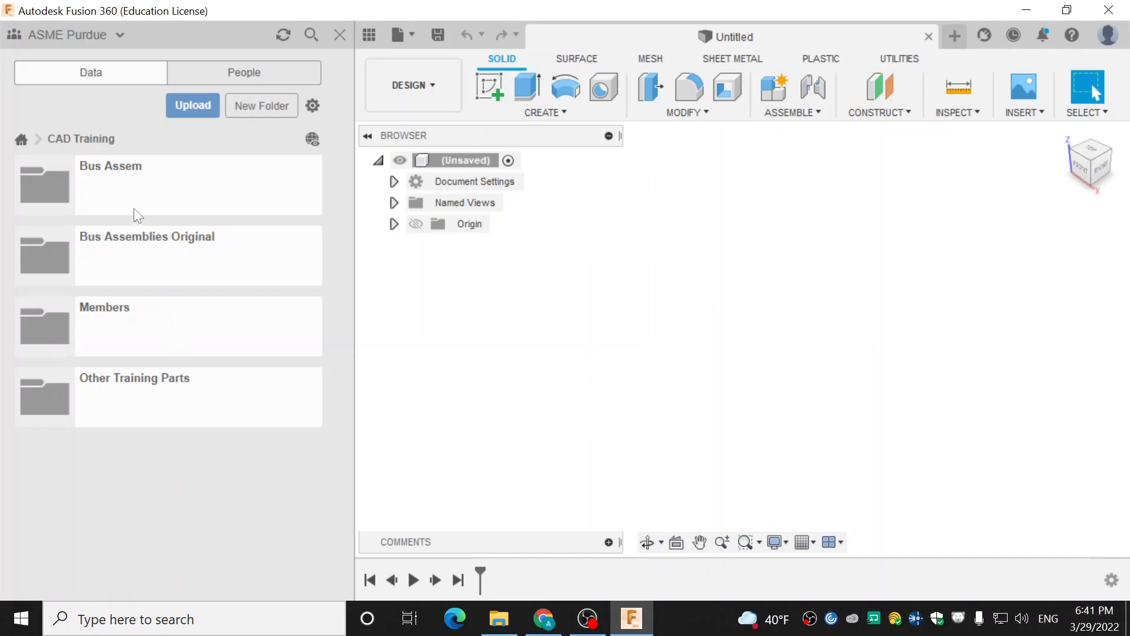
left_click(27, 140)
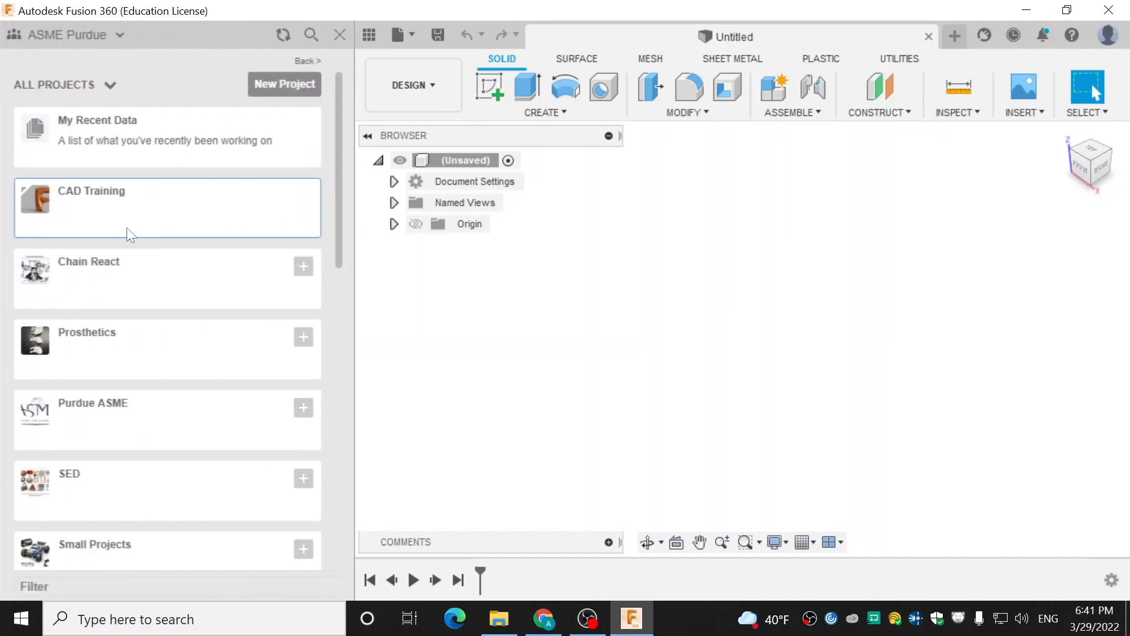
left_click(144, 222)
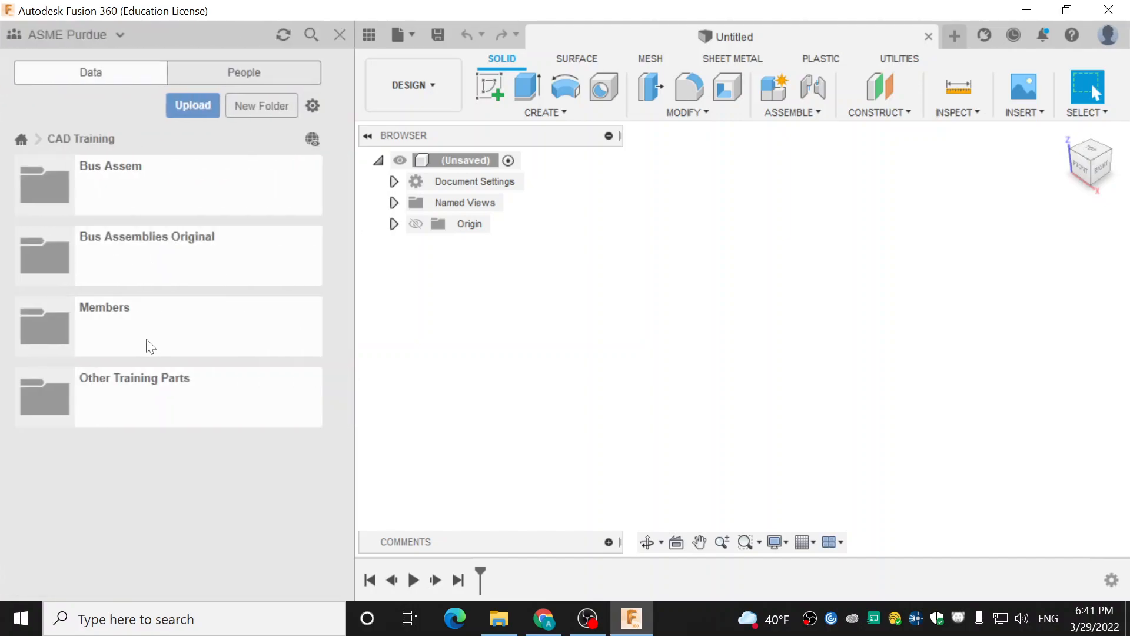
left_click(148, 347)
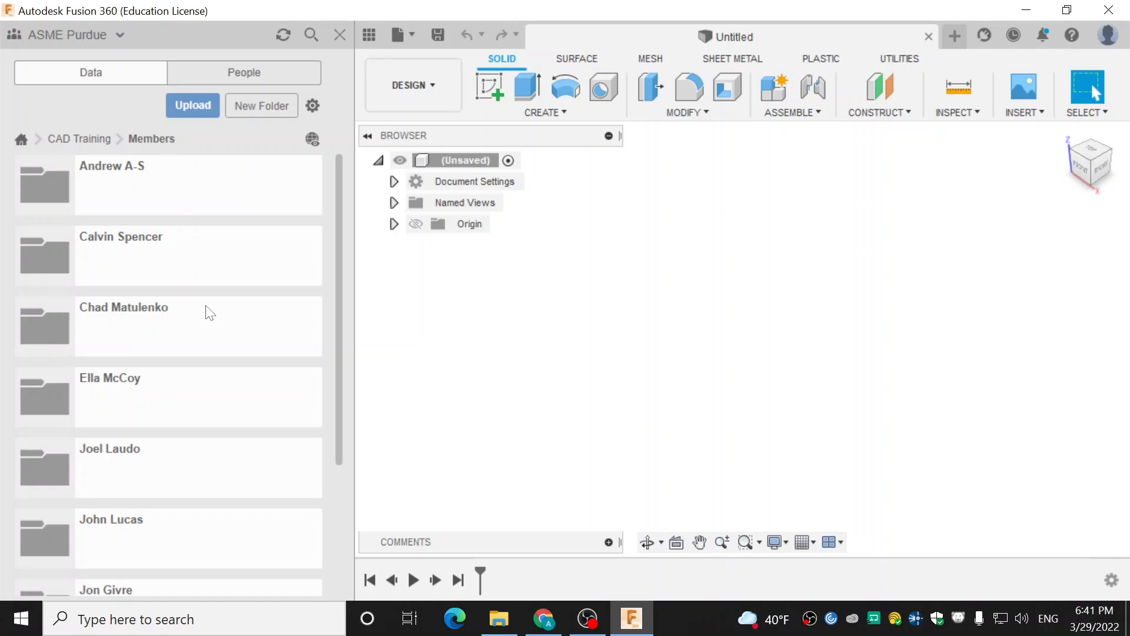
scroll(206, 306, "down", 3)
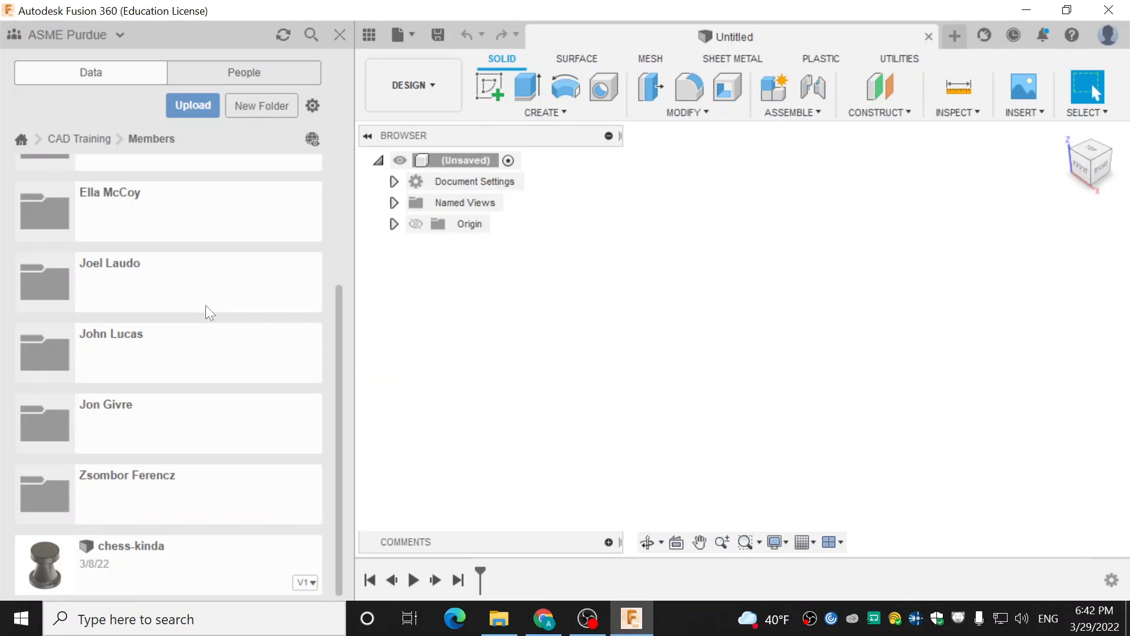
scroll(206, 306, "up", 3)
scroll(200, 259, "down", 3)
scroll(176, 362, "up", 3)
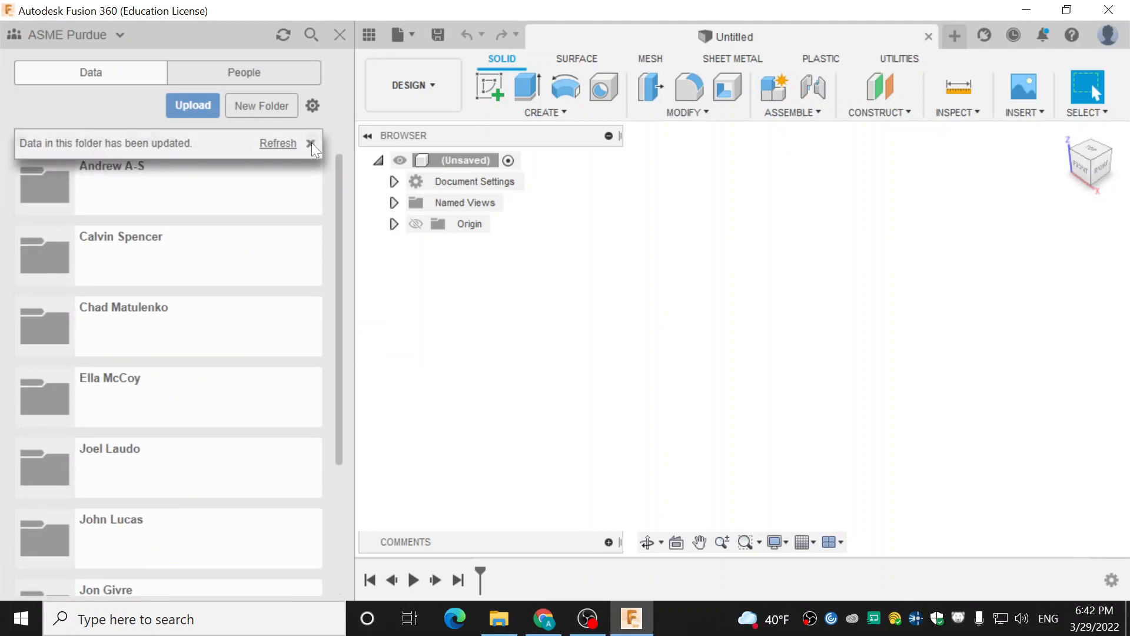
left_click(311, 145)
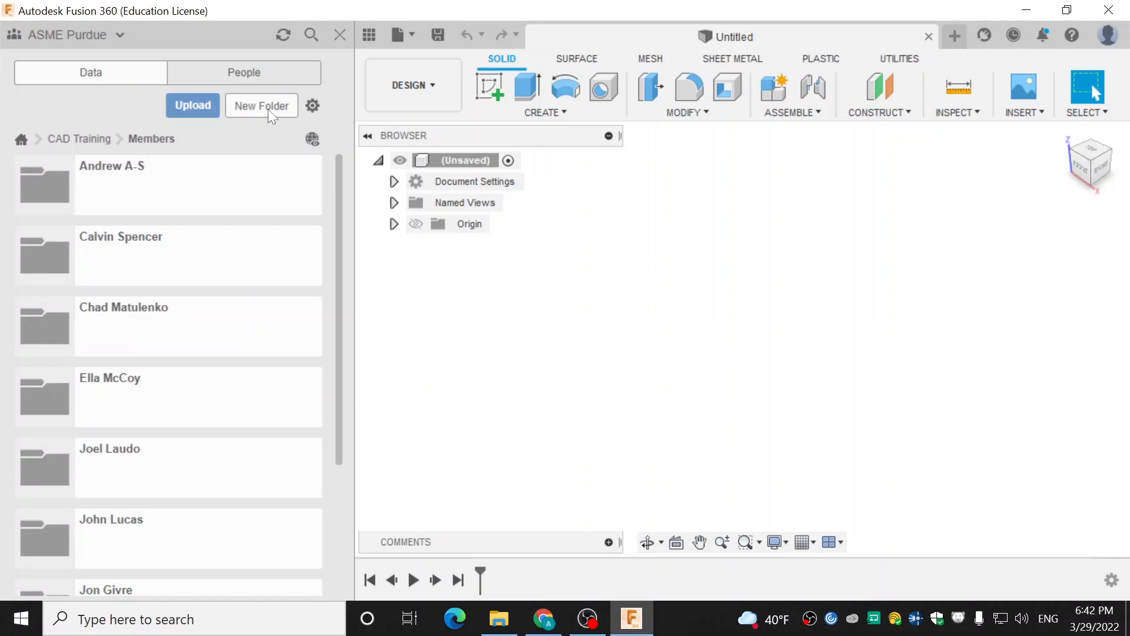
Create a new folder in Members named with your full name, correct its spelling, and open it
left_click(267, 108)
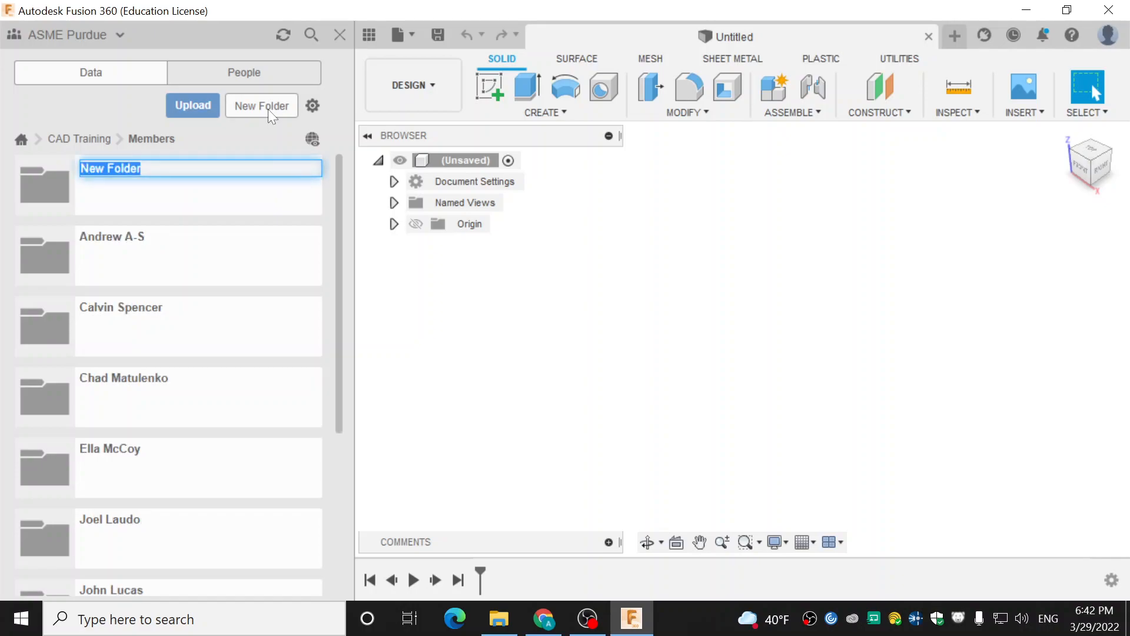
type("Aditya Saxena")
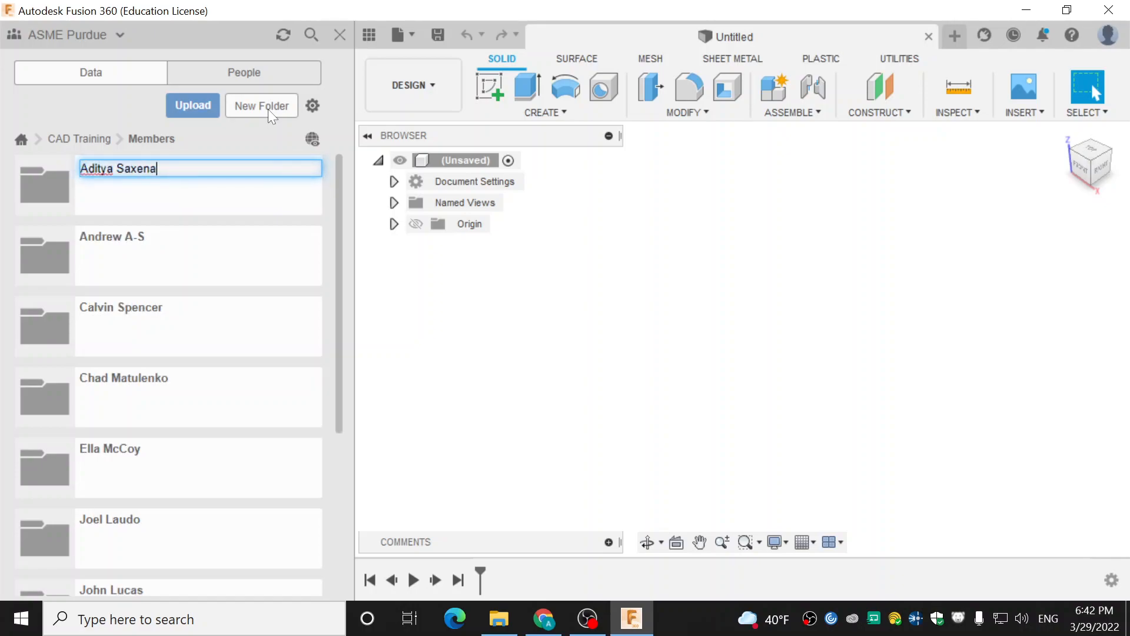
key("Left")
key("Left")
key("Left")
key("Left")
key("Left")
key("Left")
key("Left")
key("Left")
key("BackSpace")
key("ctrl+a")
type("y")
key("Return")
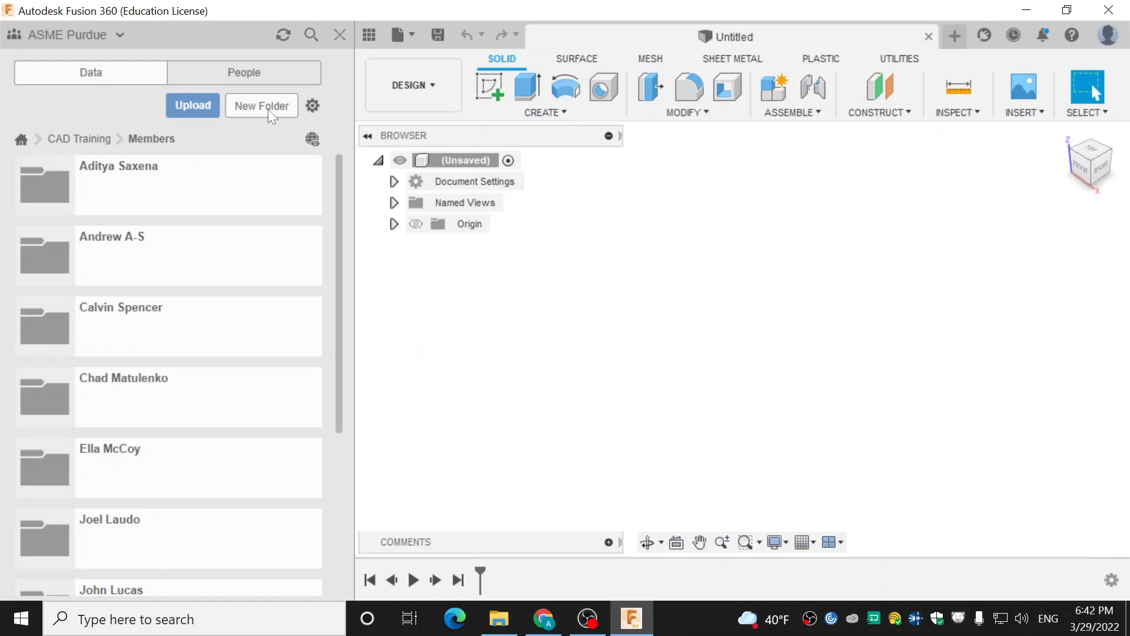
left_click(244, 200)
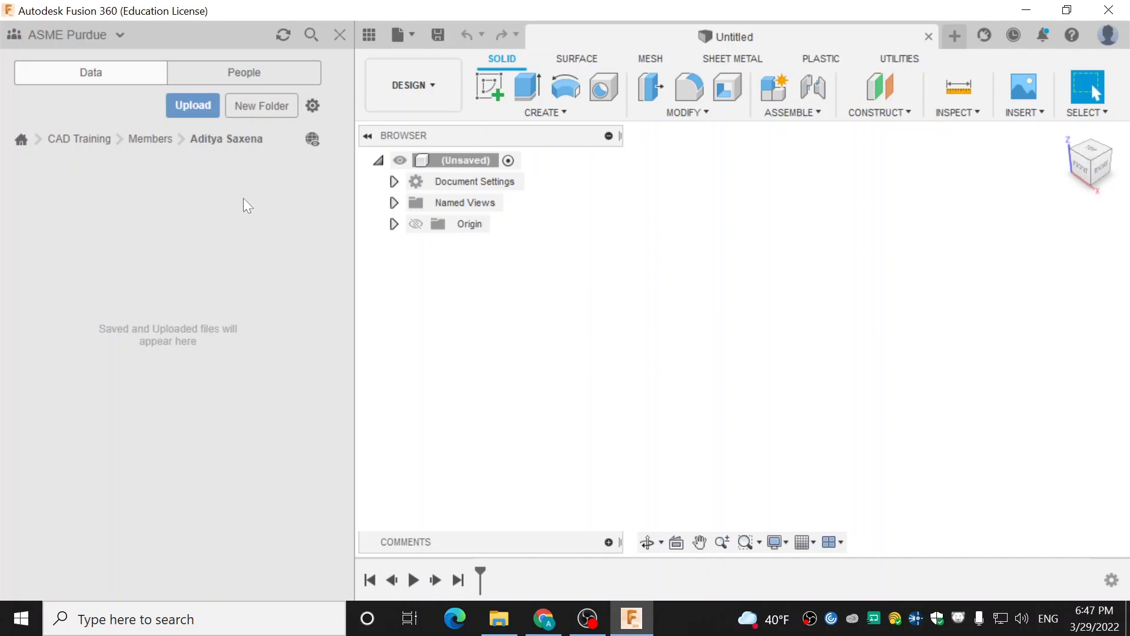
Close the Data panel, start a new blank design, and close the original Untitled tab
left_click(340, 35)
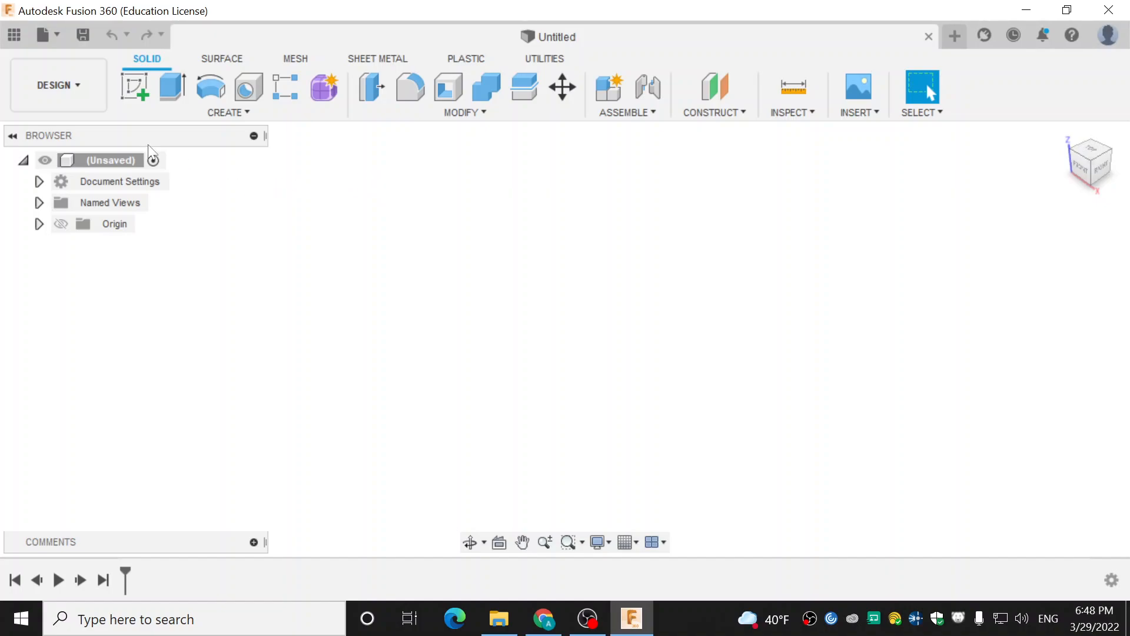
left_click(57, 37)
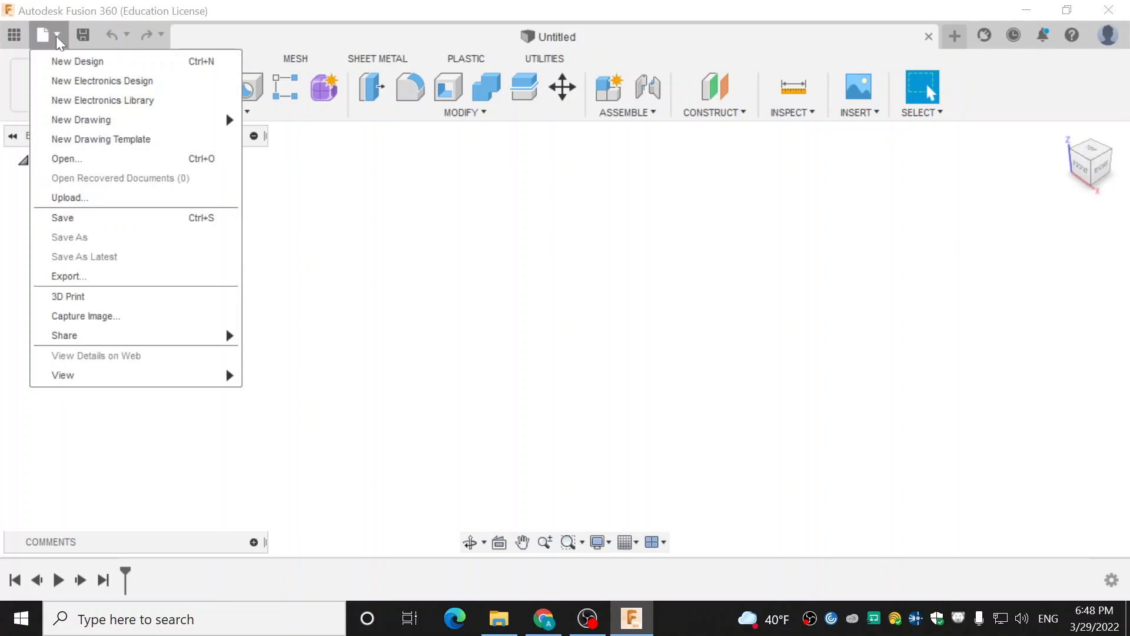
left_click(70, 61)
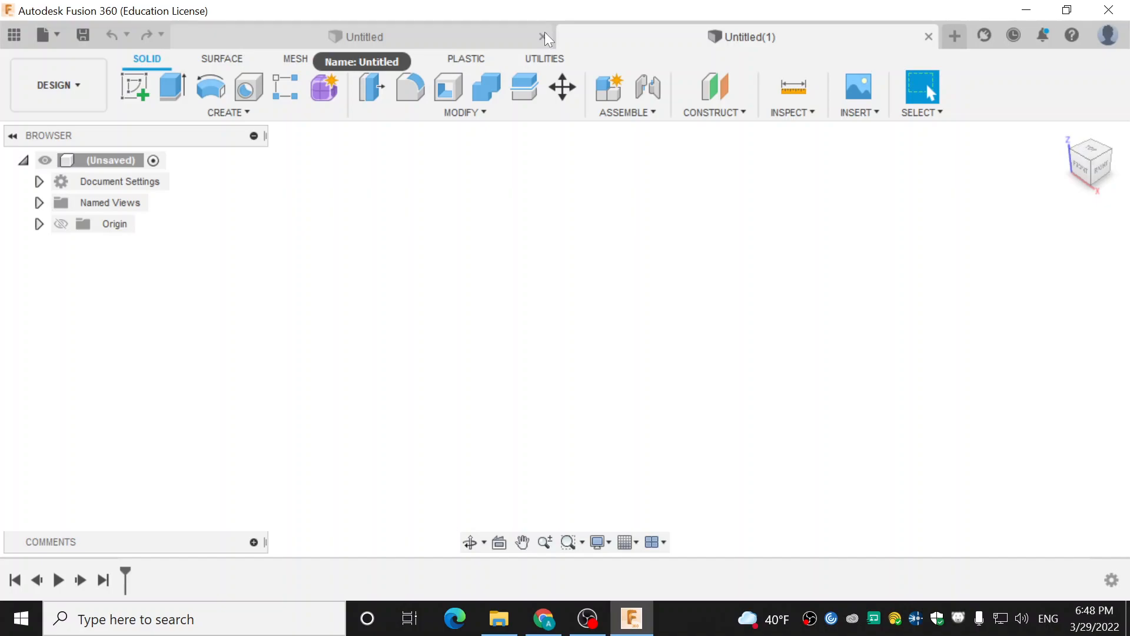
left_click(542, 37)
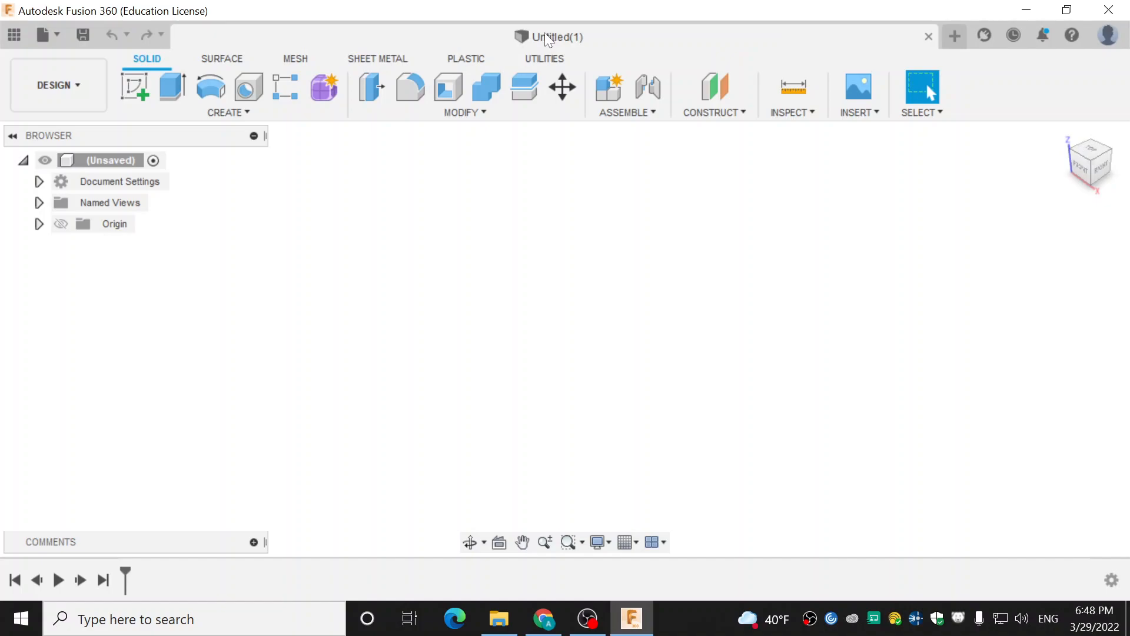
left_click(49, 36)
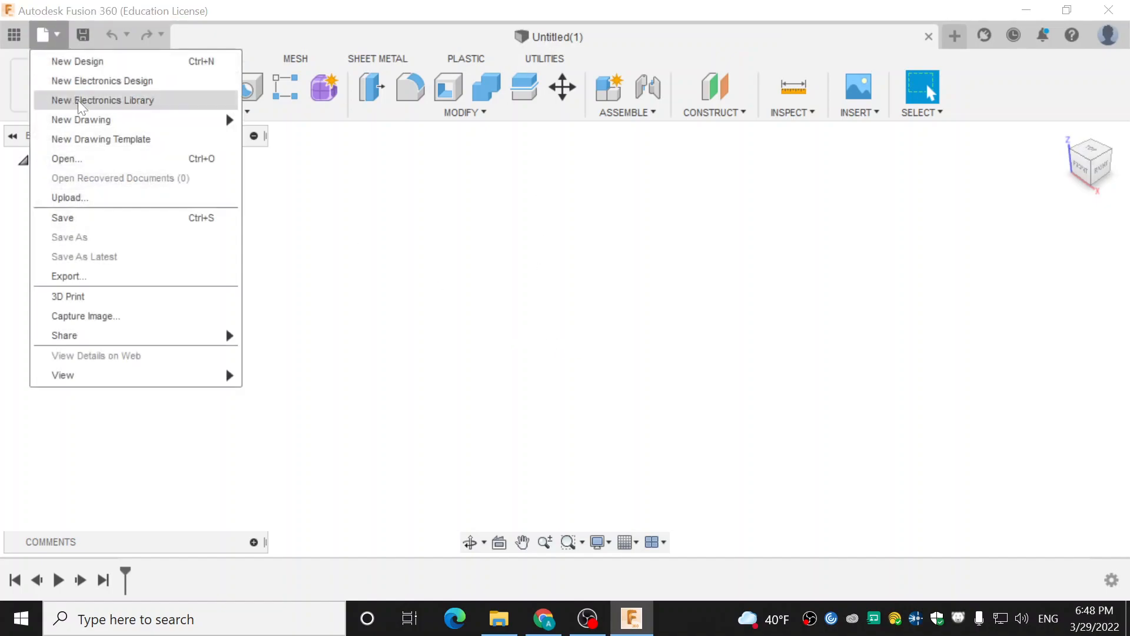
Save the blank design as 'Bus Assembly' in your personal Members folder
left_click(87, 221)
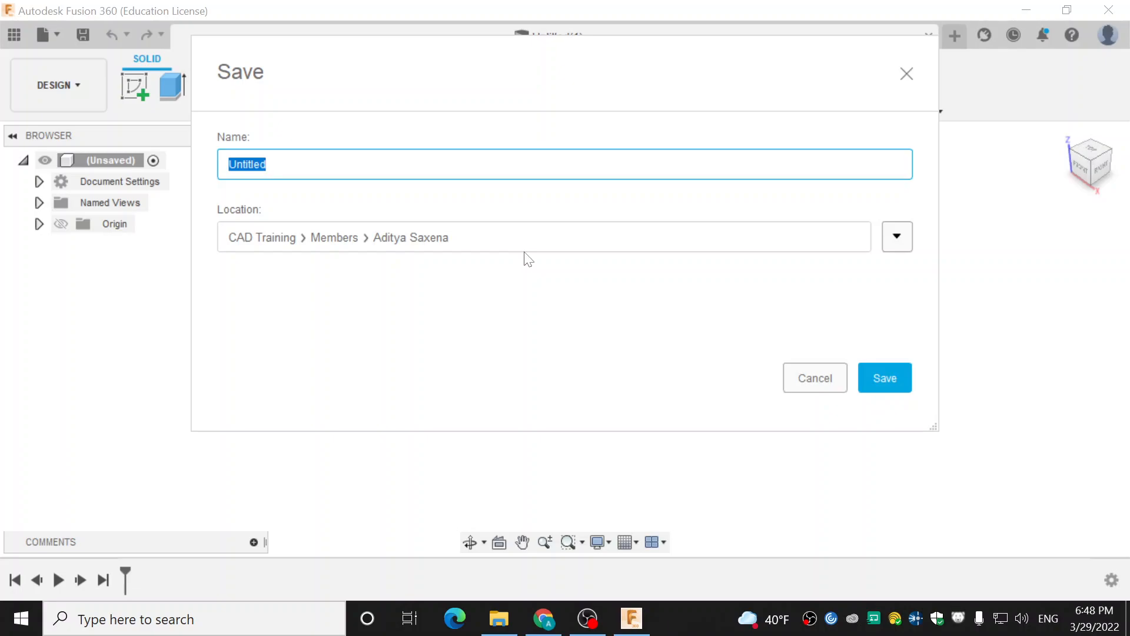
type("Bus Assembly")
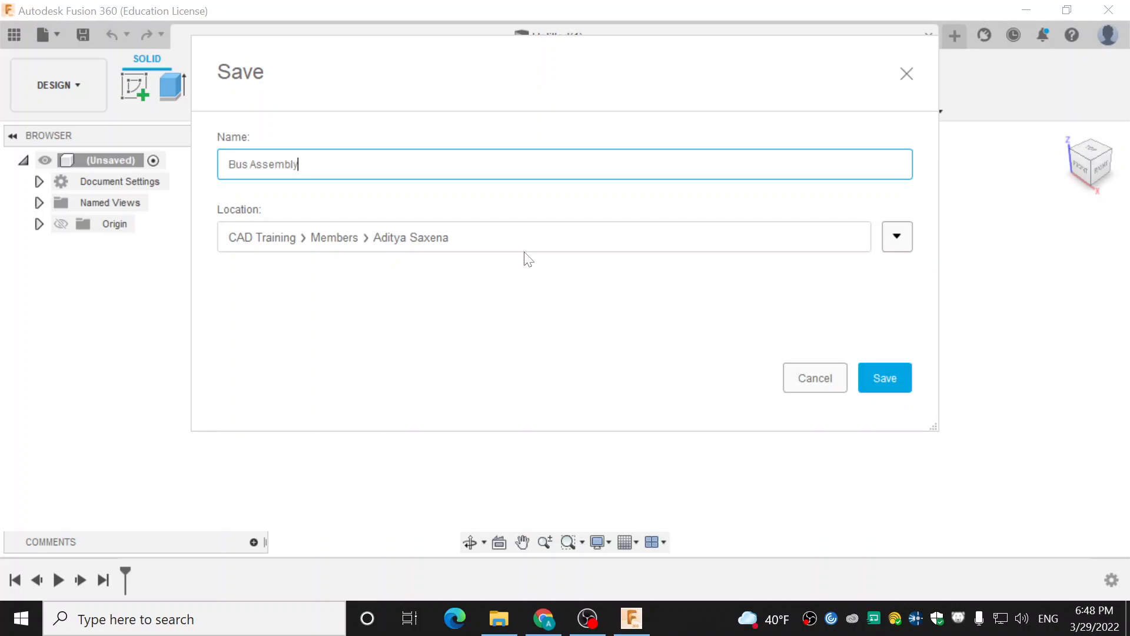
left_click(878, 380)
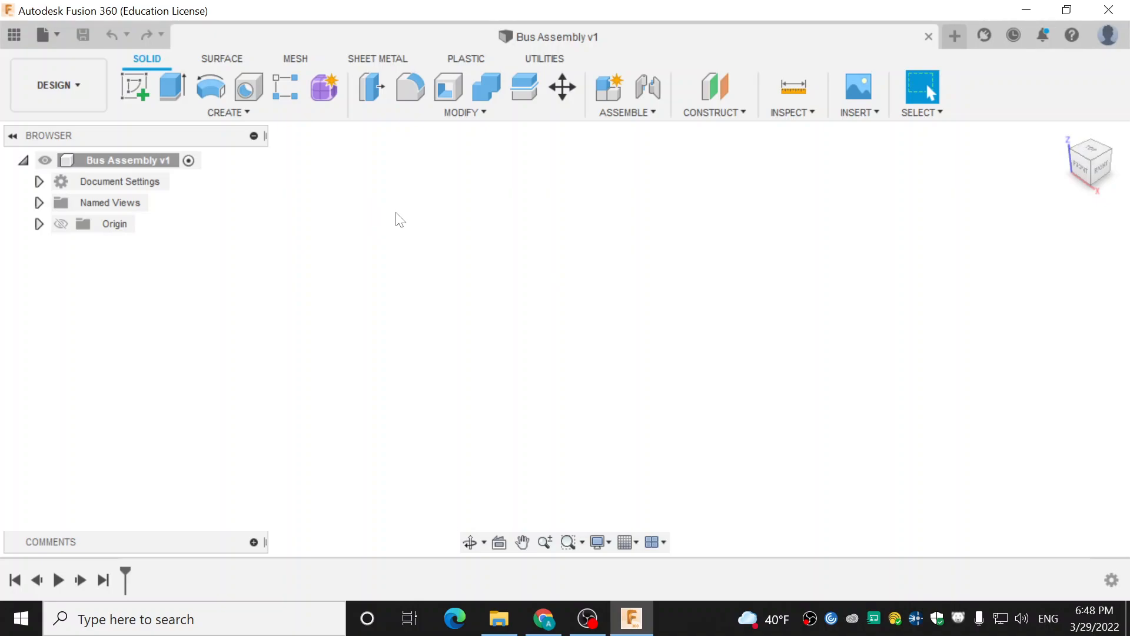
left_click(13, 37)
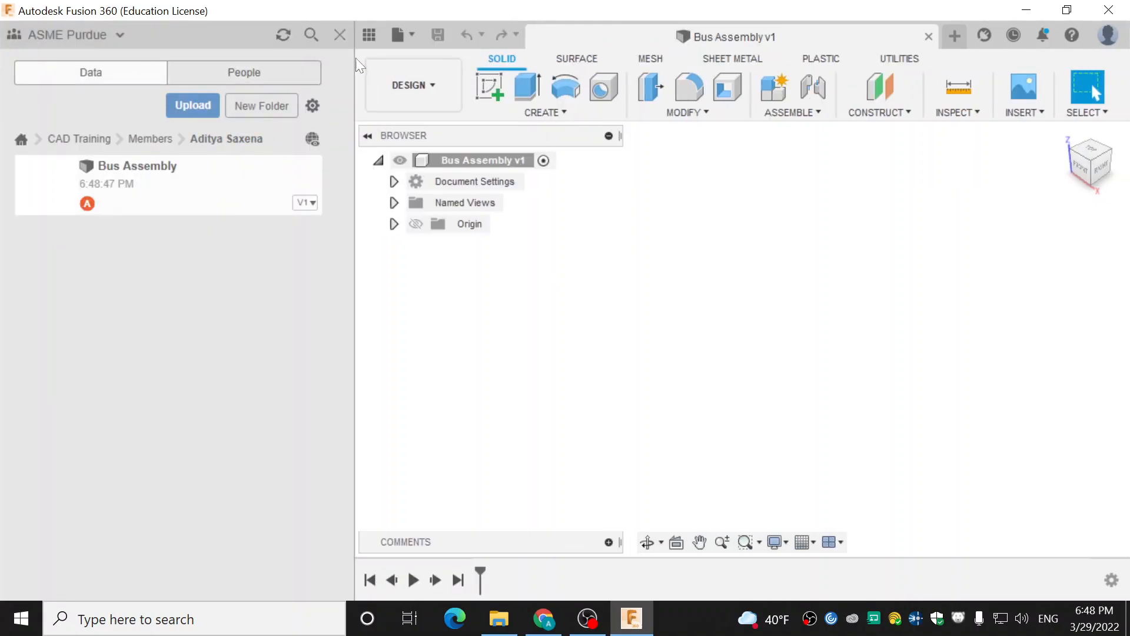
Go up to CAD Training in the Data panel and open the Bus Assemblies Original folder
left_click(369, 34)
left_click(22, 36)
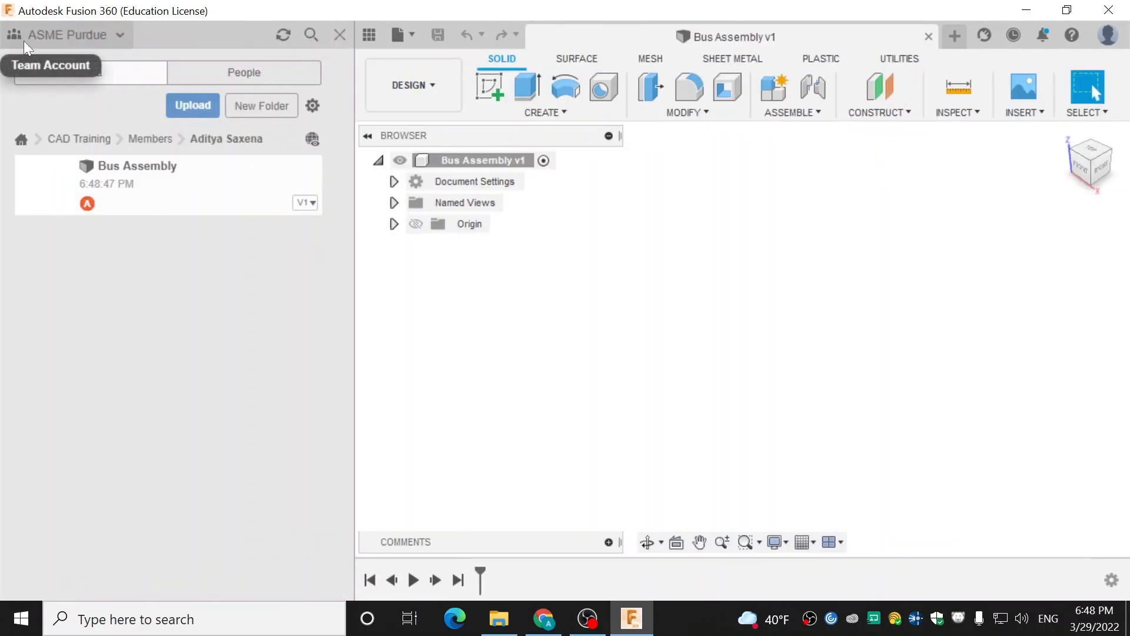
left_click(84, 138)
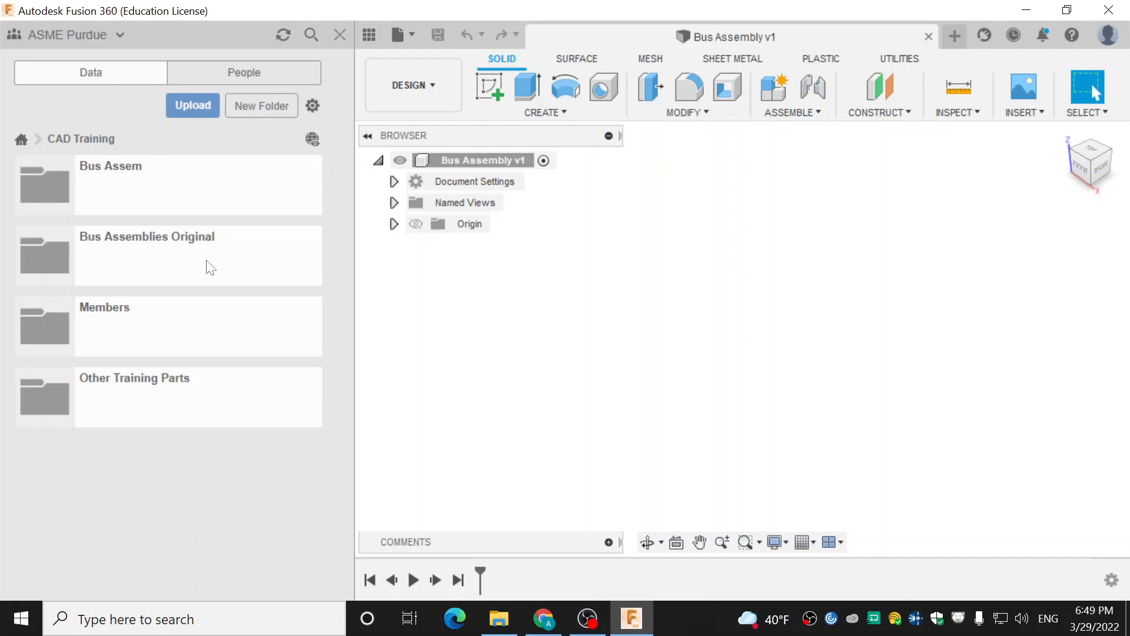
left_click(213, 274)
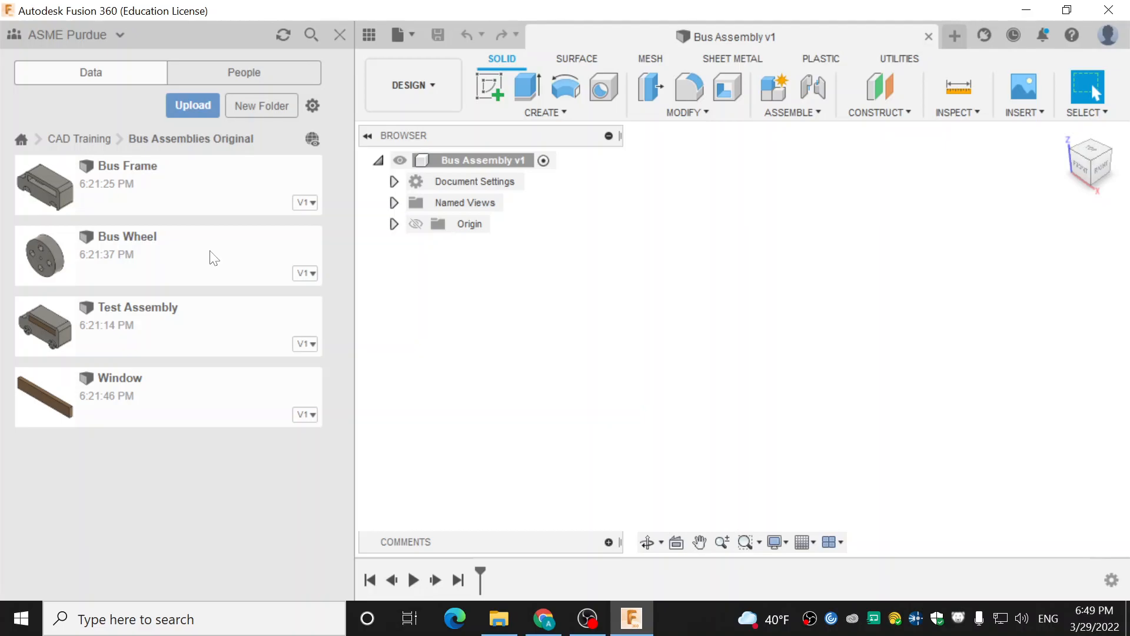
double_click(189, 328)
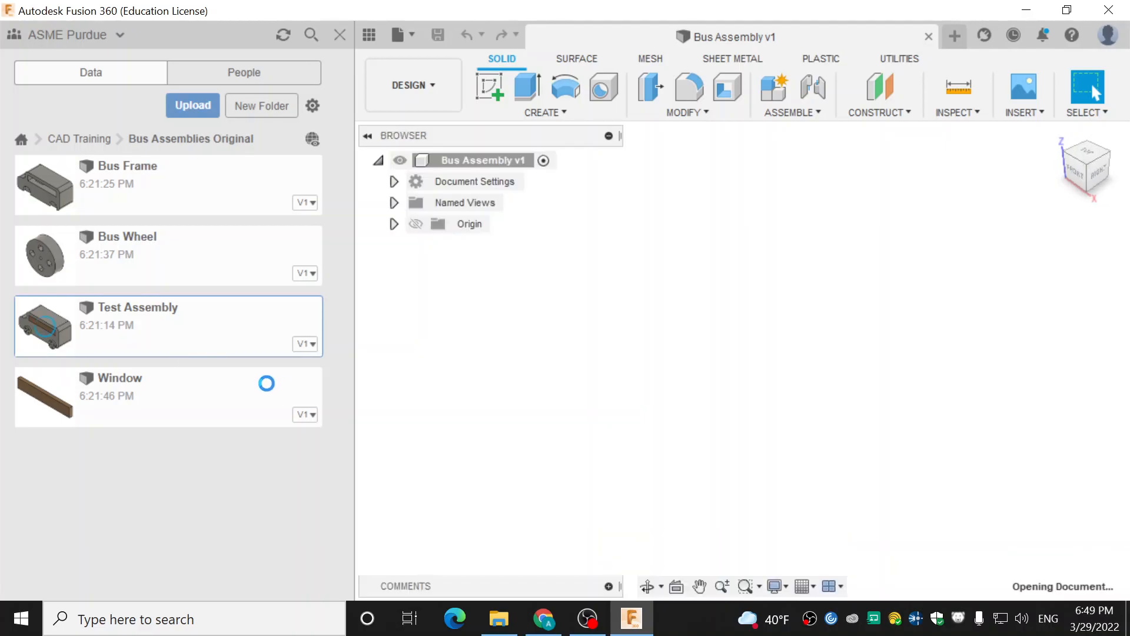
middle_click_drag(740, 348, 876, 277, "shift")
middle_click_drag(971, 351, 944, 399, "shift")
middle_click_drag(650, 366, 827, 379, "shift")
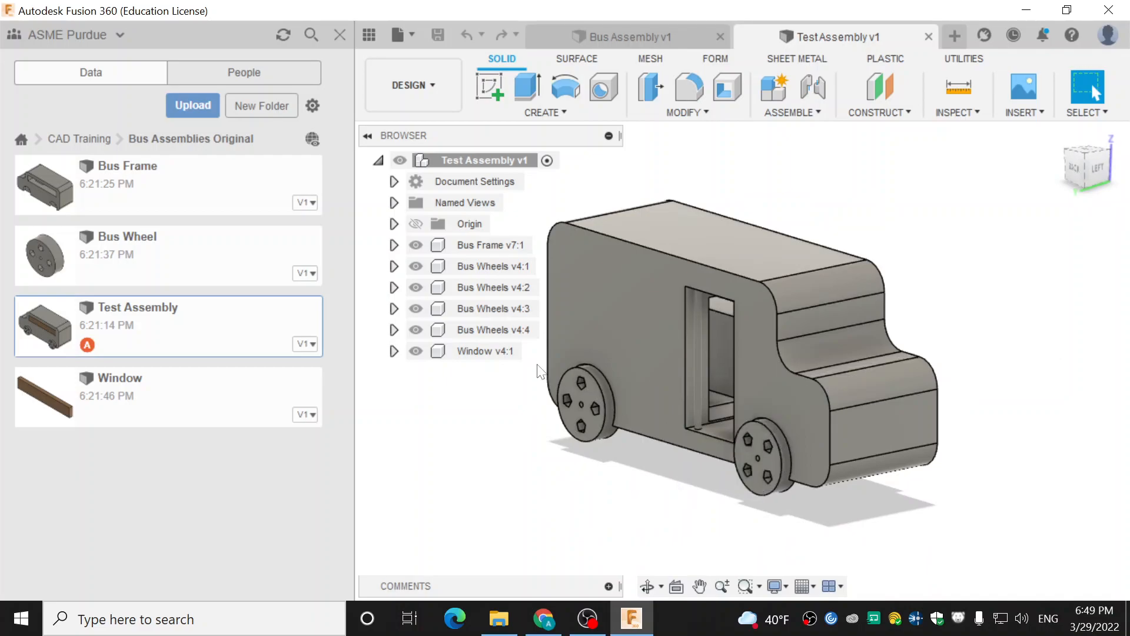
middle_click_drag(771, 440, 896, 383, "shift")
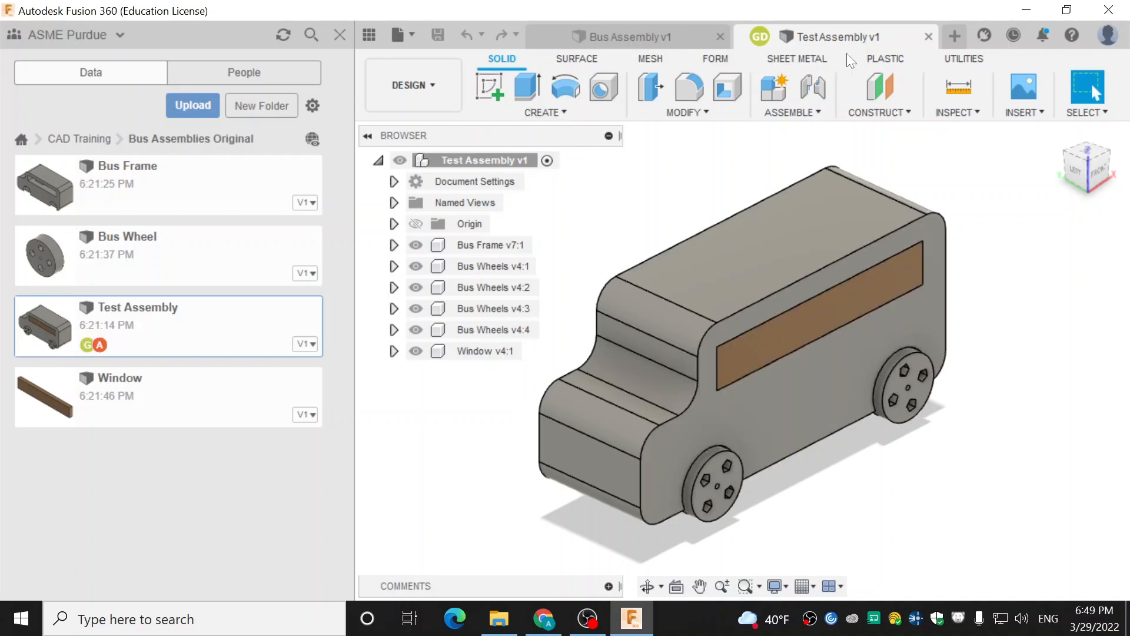
left_click(929, 37)
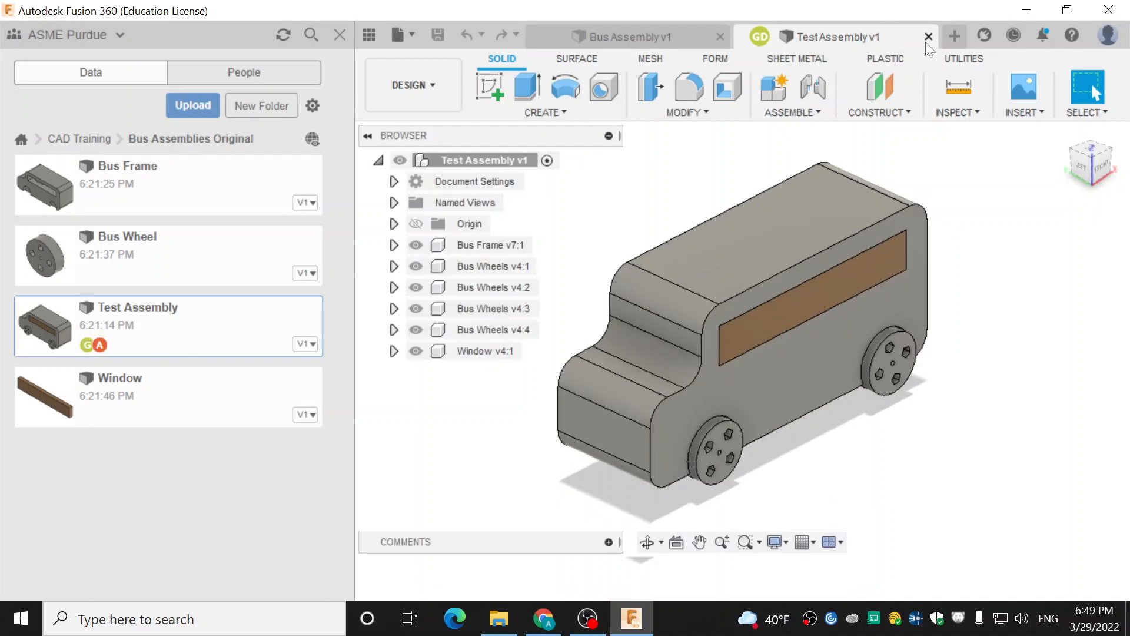
left_click(207, 195)
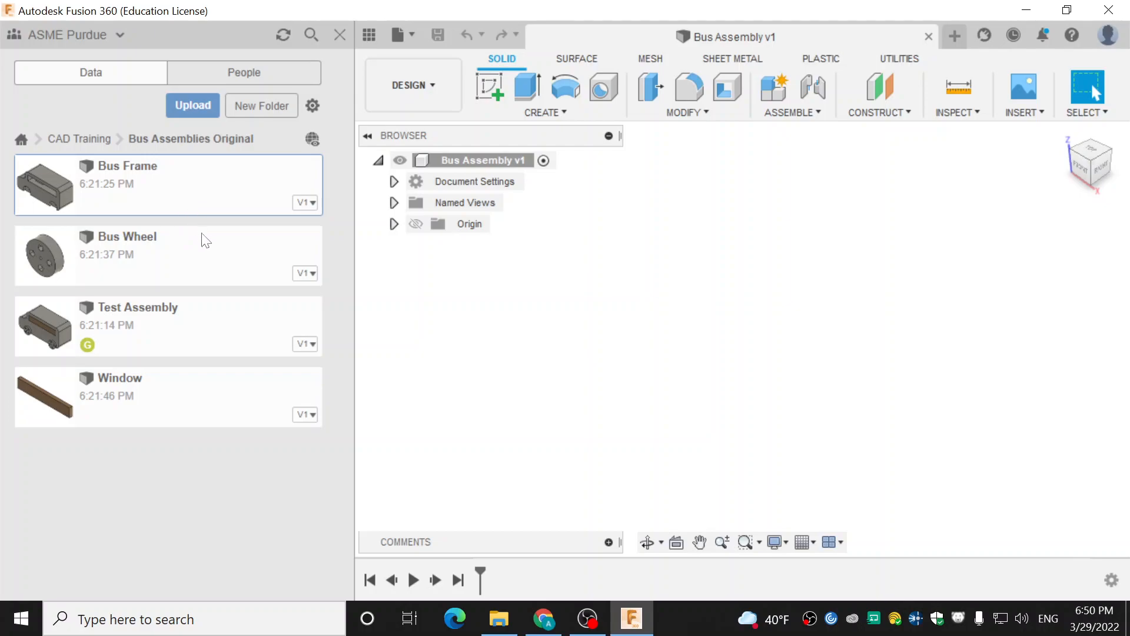
Insert Bus Frame into the current design, keeping it at its original position
right_click(203, 192)
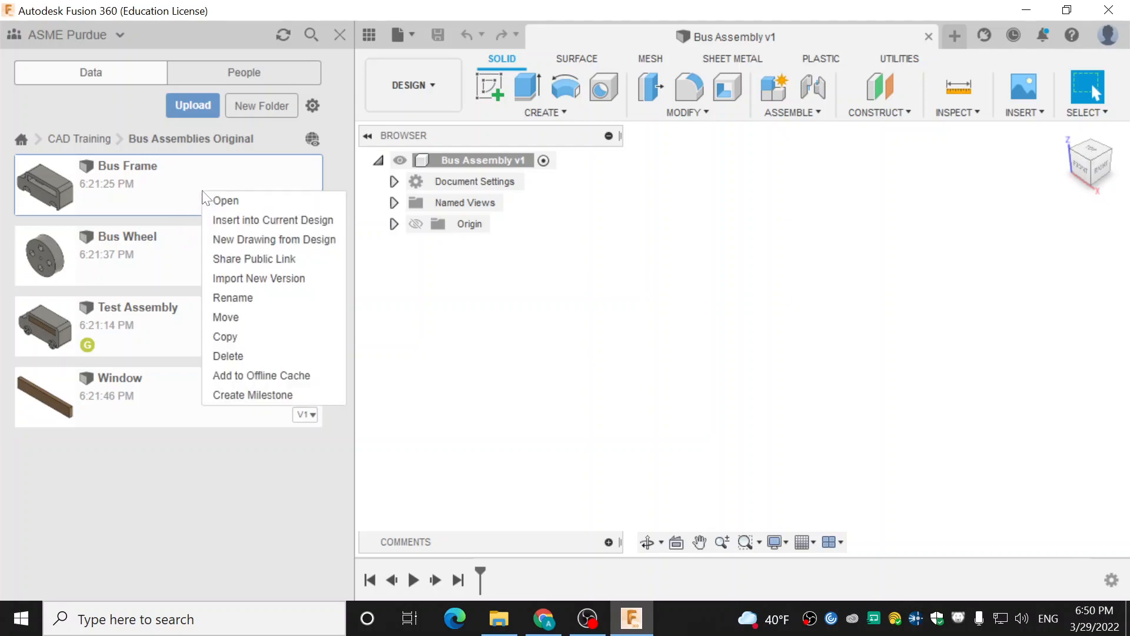
left_click(245, 219)
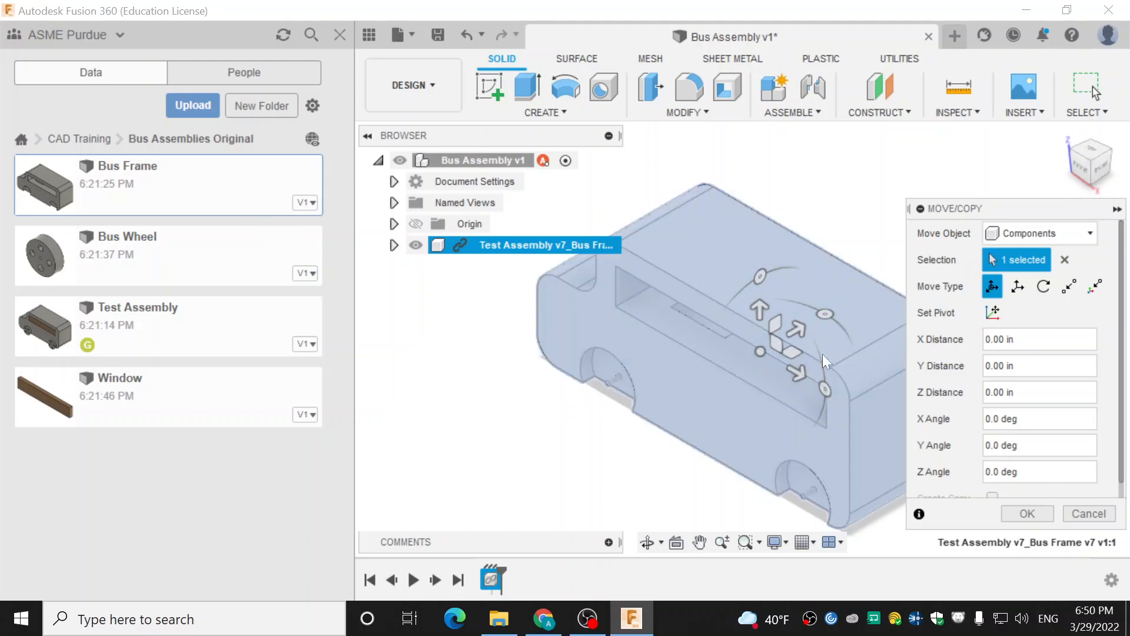
scroll(793, 361, "up", 2)
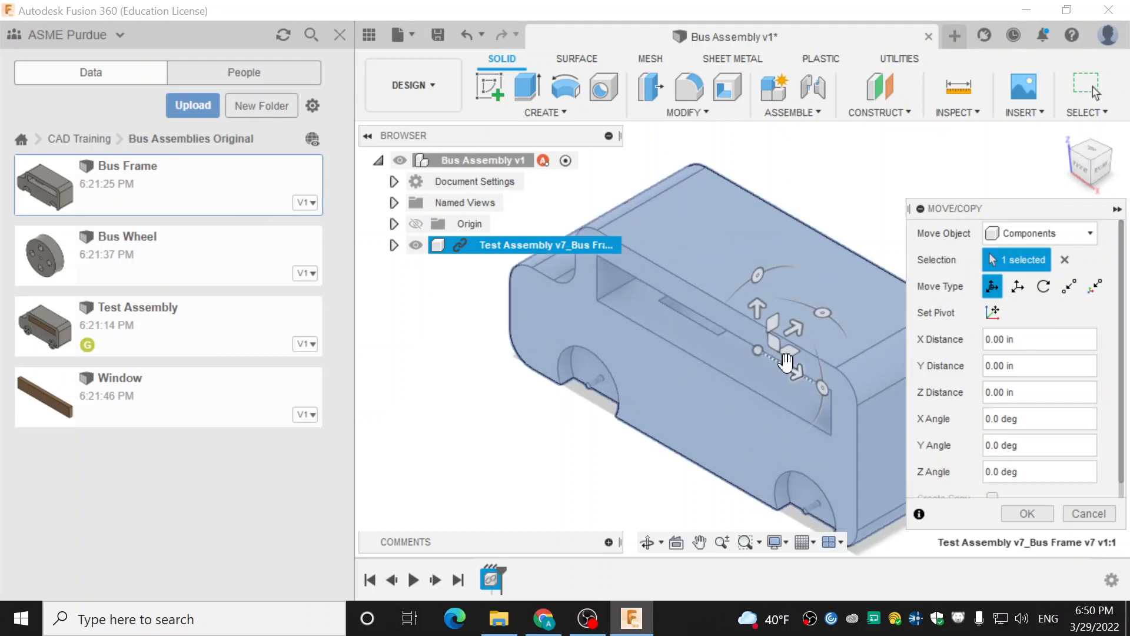
scroll(793, 362, "down", 4)
middle_click_drag(853, 205, 821, 179)
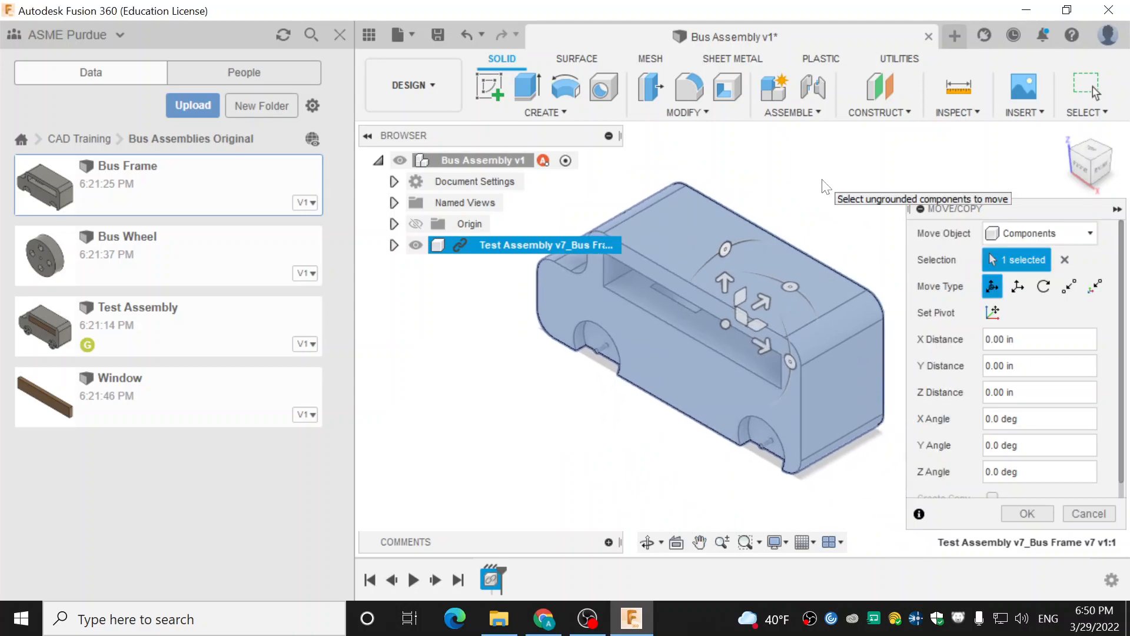
middle_click_drag(830, 249, 763, 321, "shift")
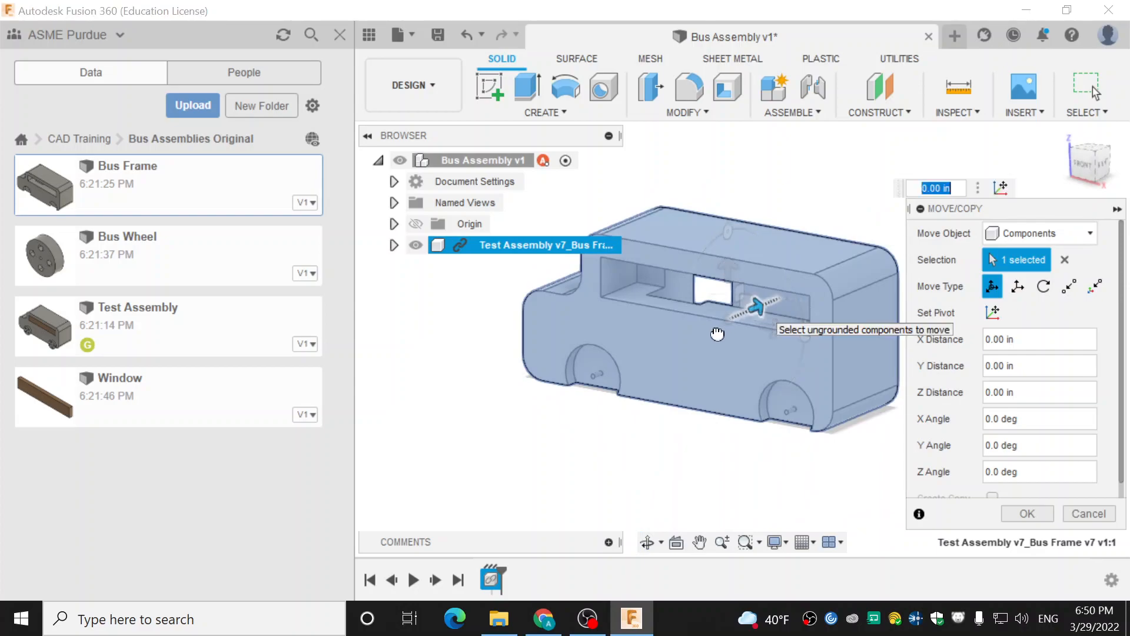
left_click(754, 305)
mouse_move(728, 231)
left_mouse_down()
mouse_move(712, 248)
mouse_move(729, 236)
left_mouse_up()
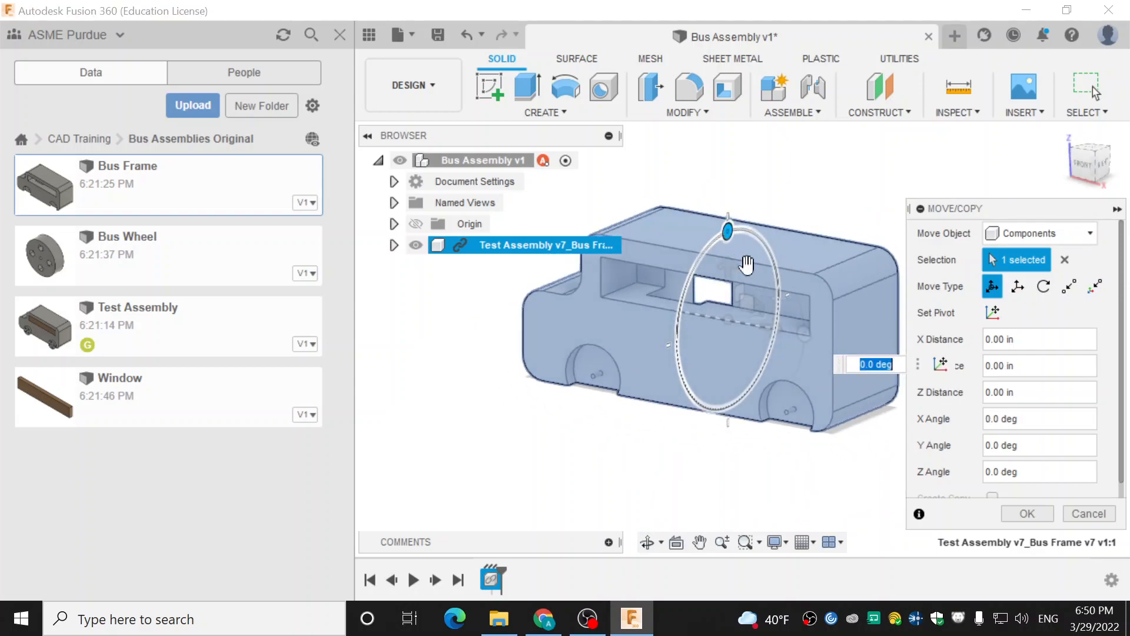
left_click(1016, 510)
middle_click_drag(587, 407, 704, 402, "shift")
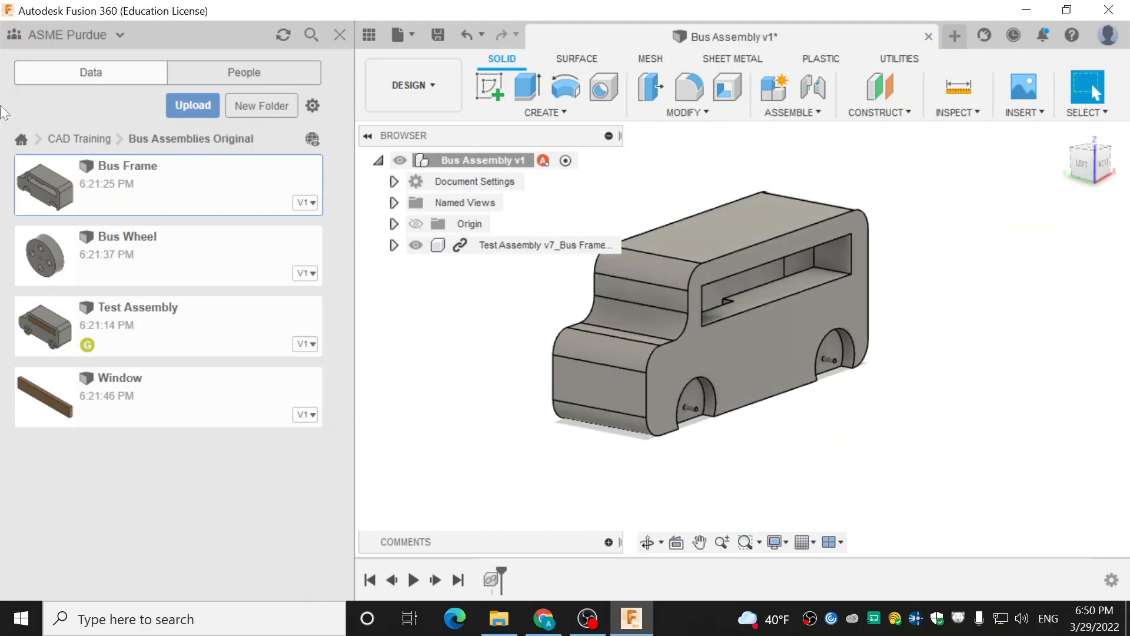
Open the saved Bus Assembly from your folder under CAD Training > Members
left_click(86, 138)
left_click(127, 346)
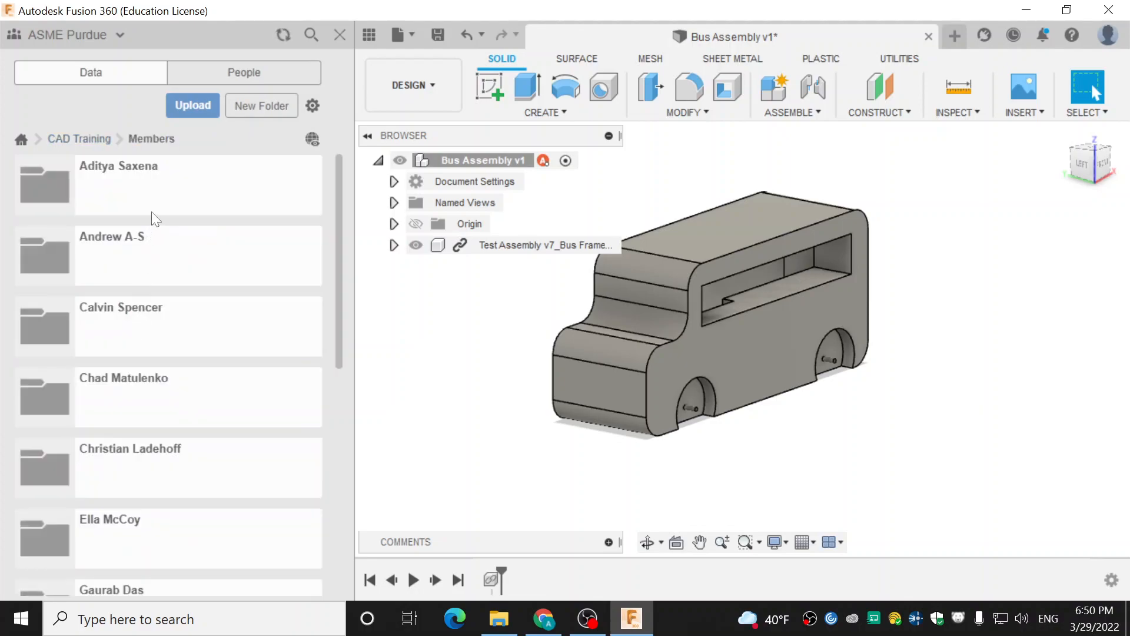
left_click(153, 203)
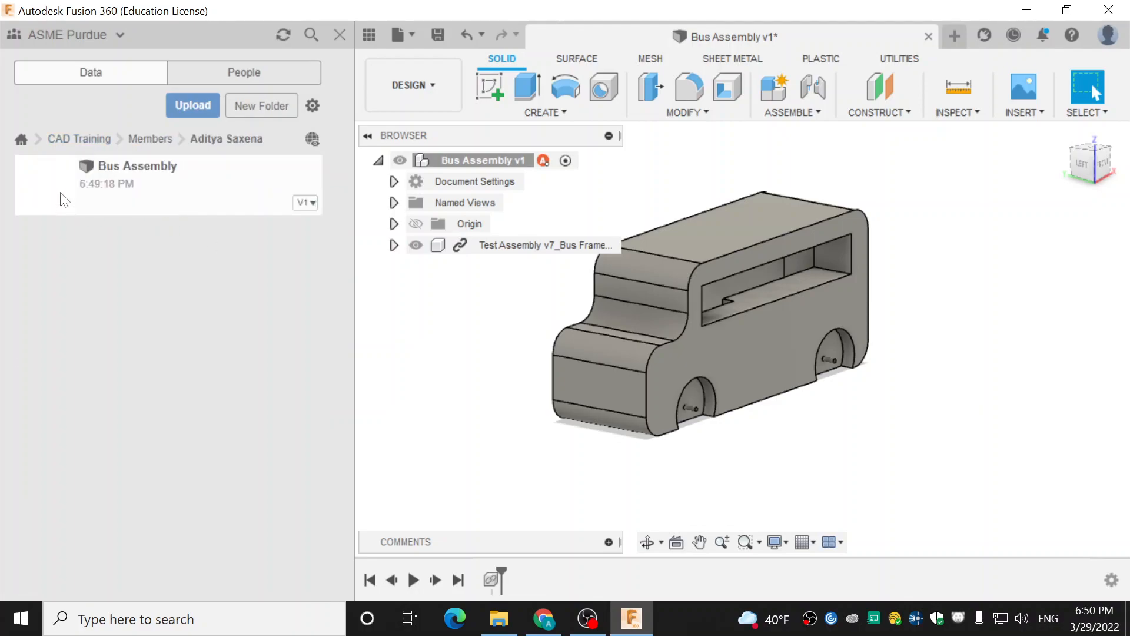
double_click(173, 206)
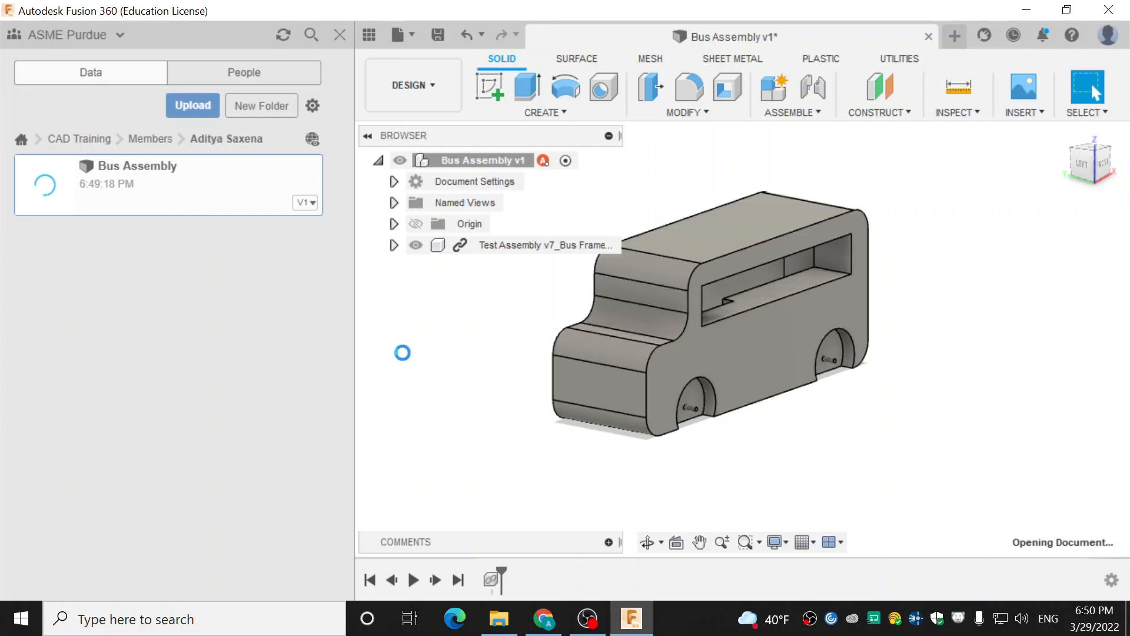
middle_click_drag(786, 324, 615, 377, "shift")
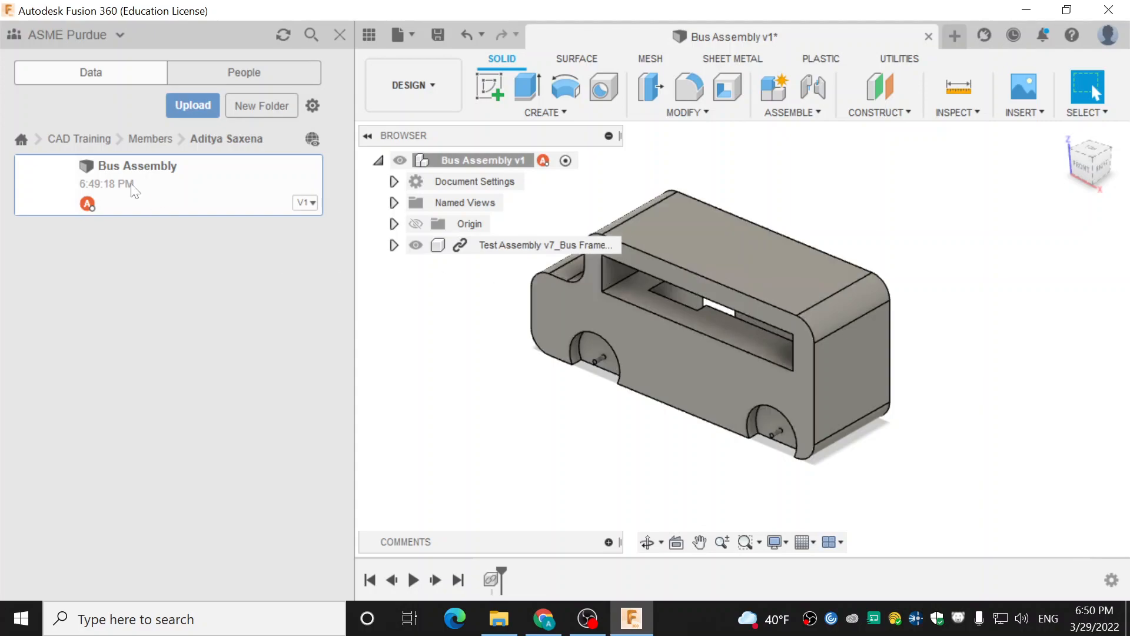
Return to the Bus Assemblies Original folder and select the Bus Wheel file
left_click(92, 141)
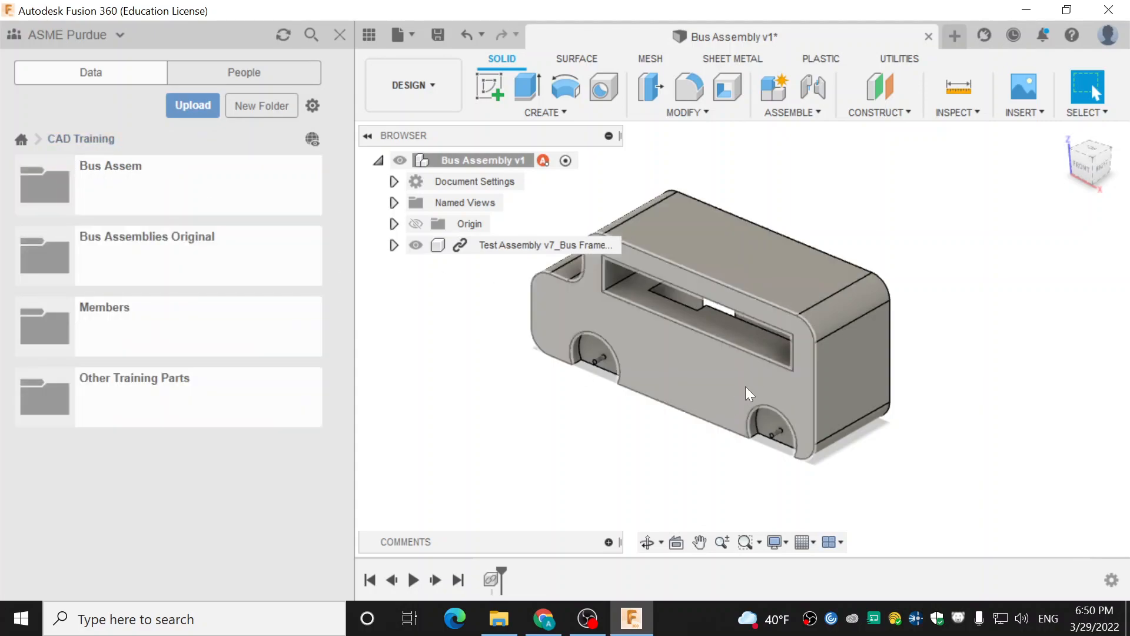
left_click(139, 255)
left_click(185, 257)
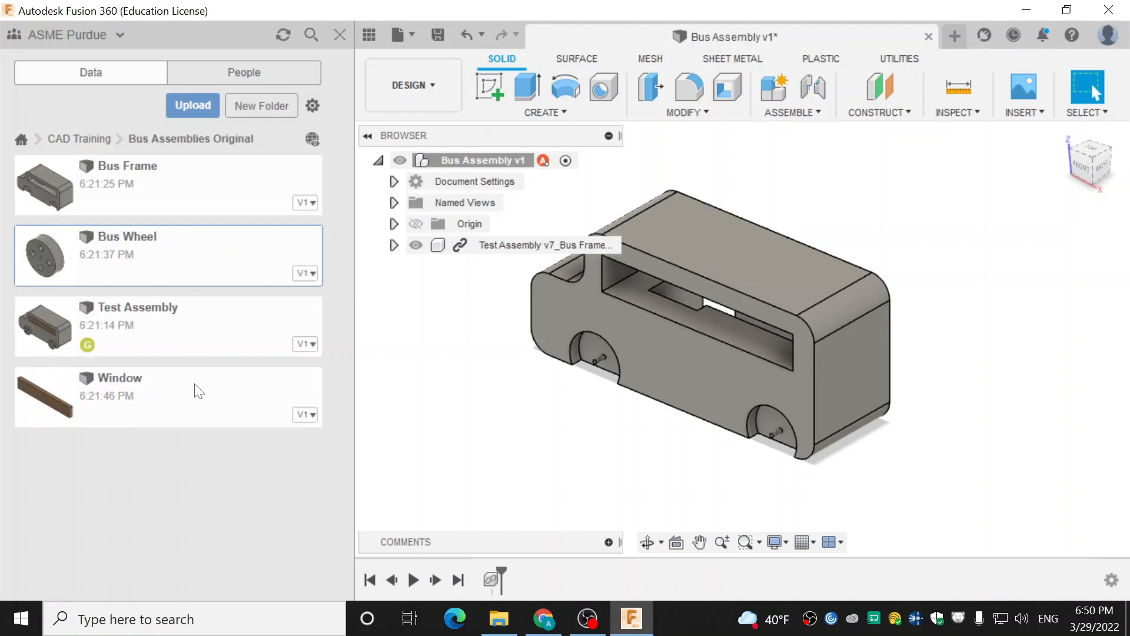
left_click(201, 391)
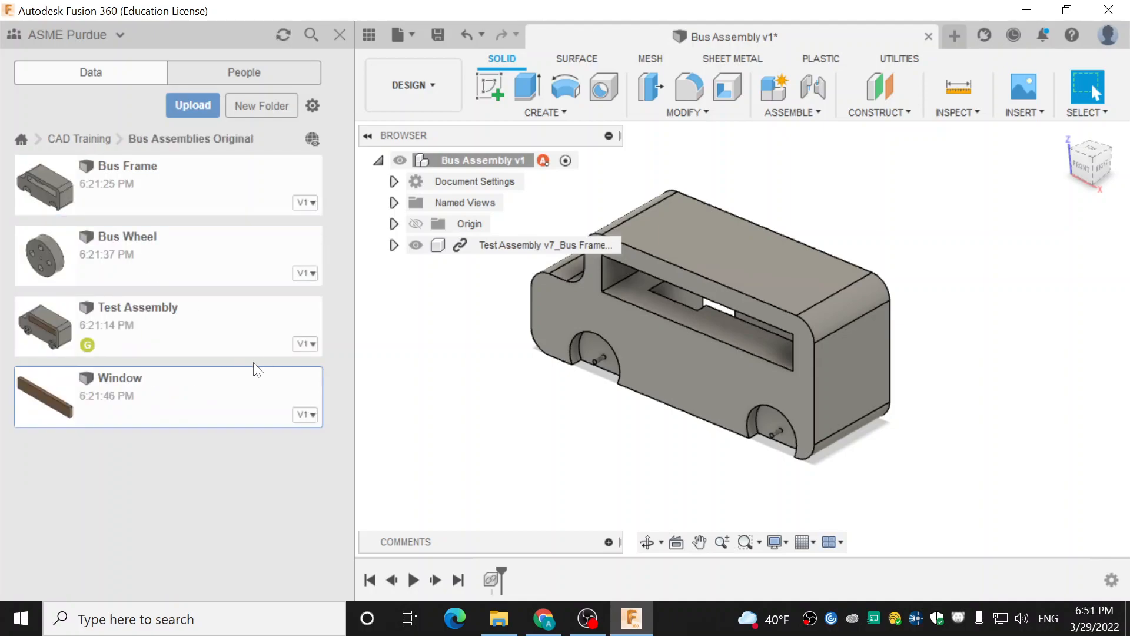
middle_click_drag(640, 446, 757, 396)
left_click(187, 250)
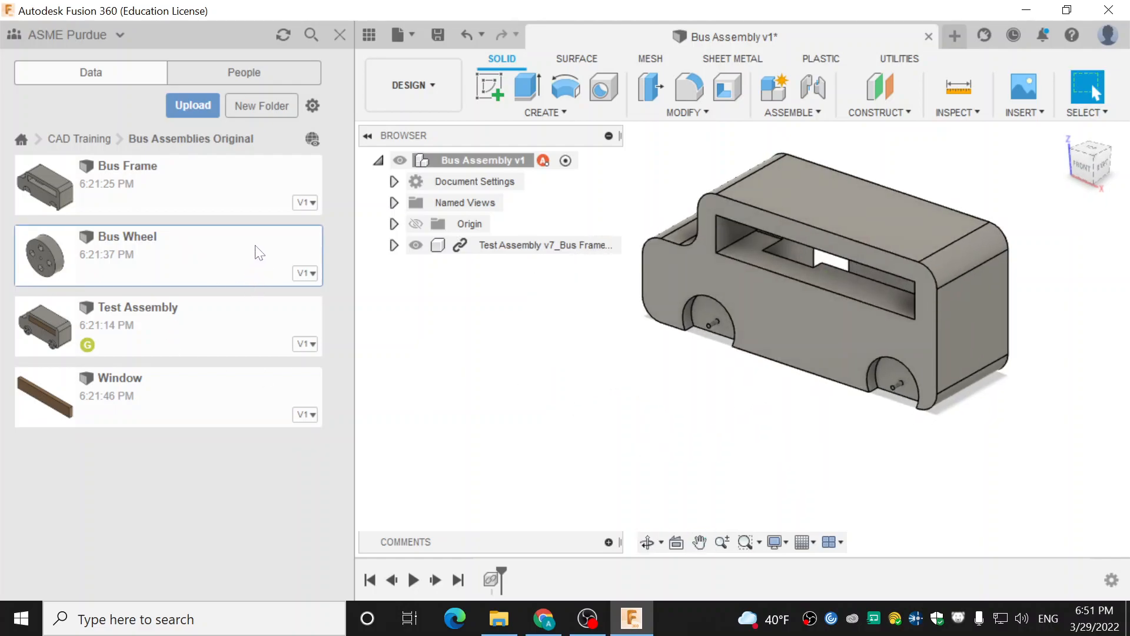
Insert Bus Wheel into the design and move it -2.00 in along Y beside the frame
right_click(190, 253)
left_click(212, 273)
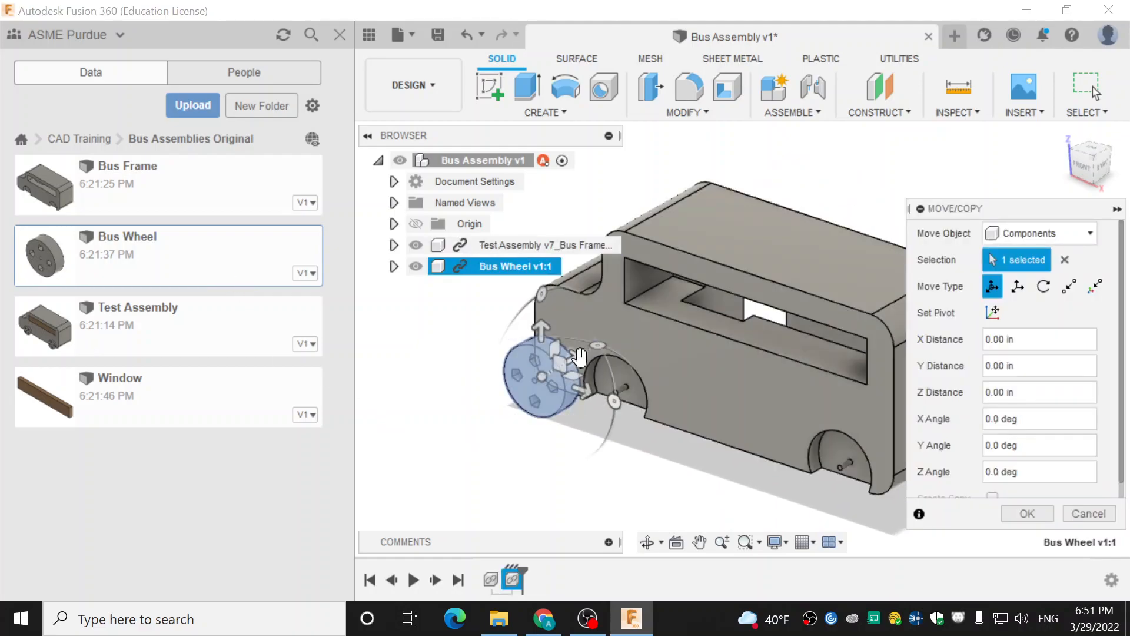
right_click(192, 257)
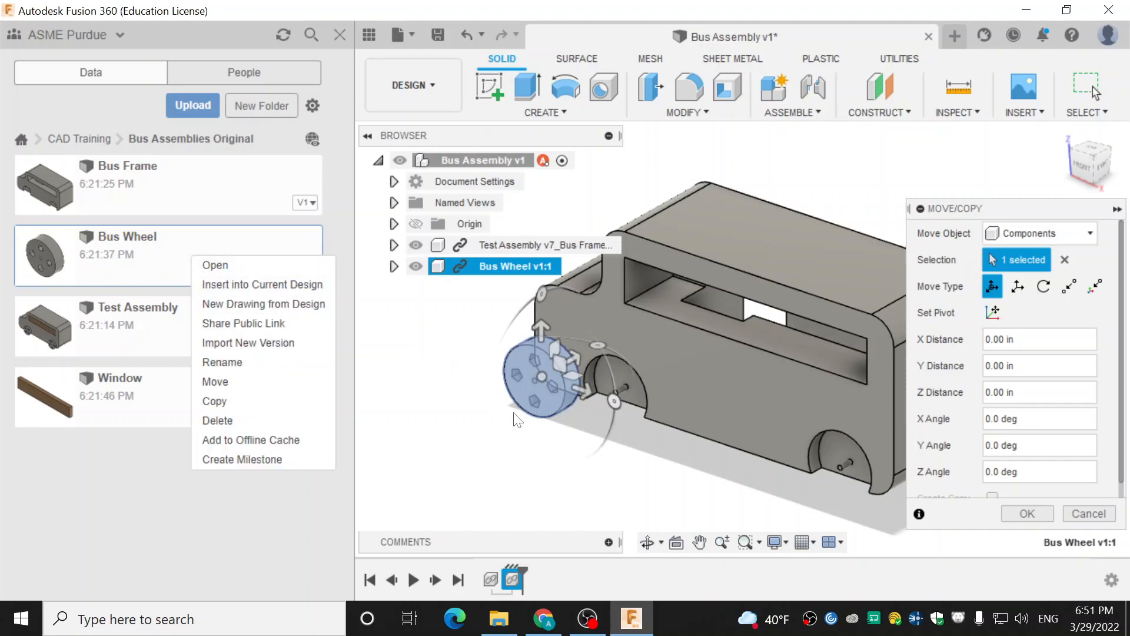
left_click(573, 446)
left_click_drag(590, 366, 511, 384)
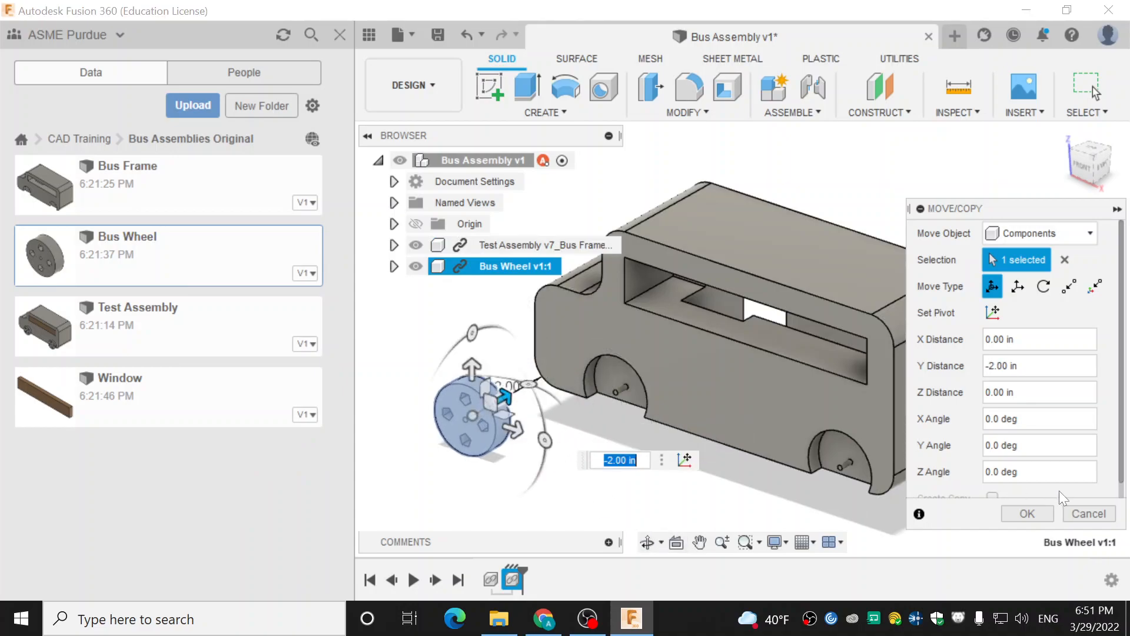
left_click(1027, 513)
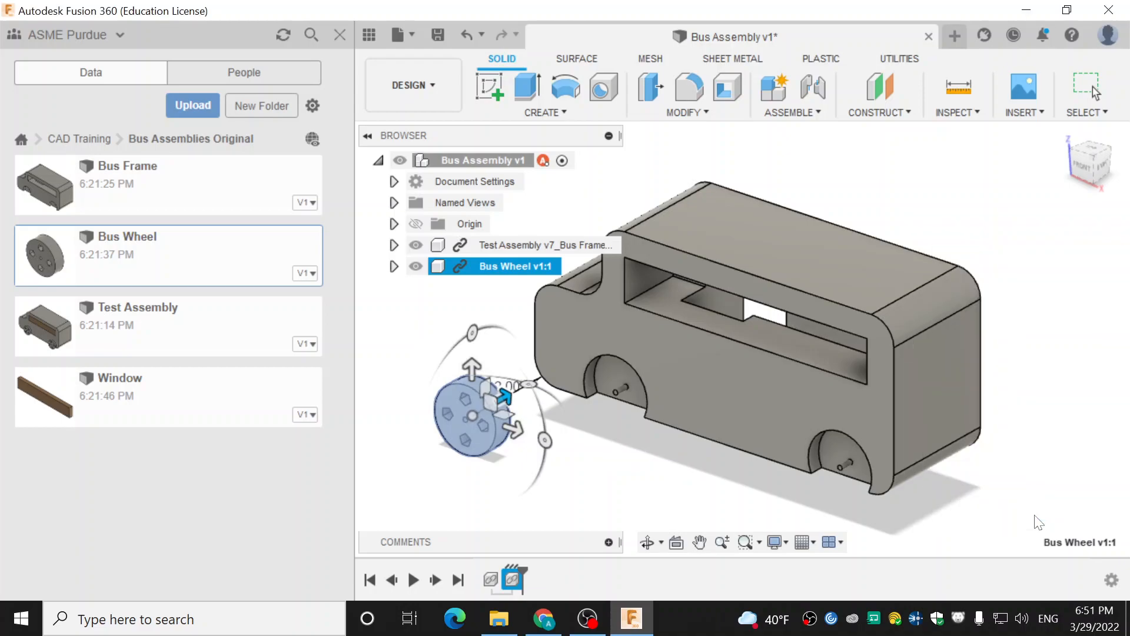
middle_click_drag(523, 429, 653, 398)
scroll(579, 415, "down", 3)
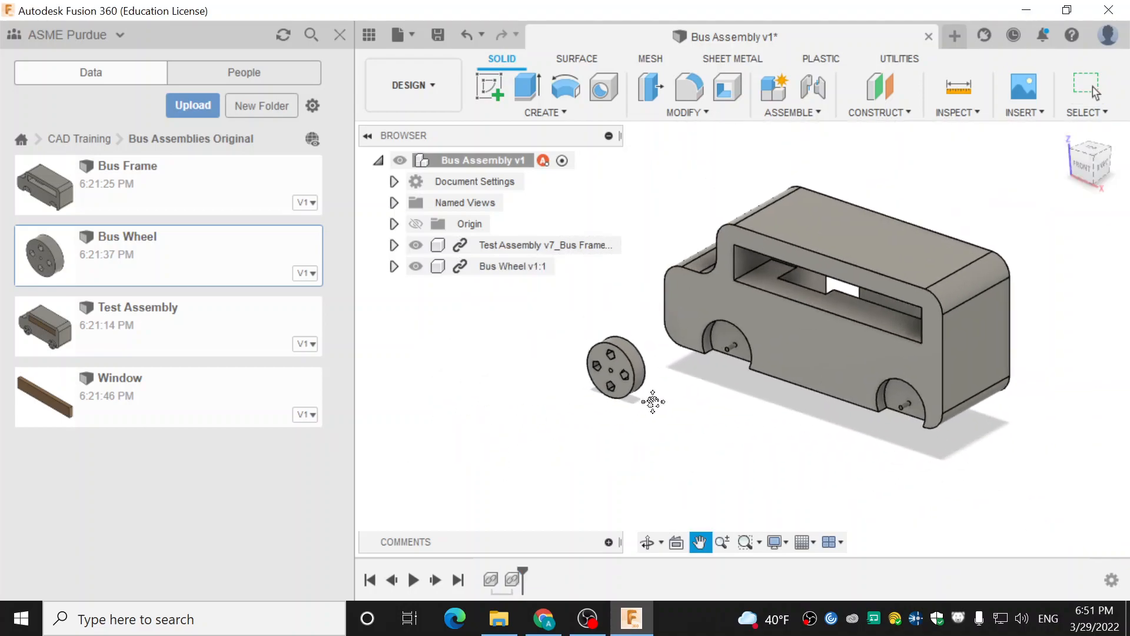
Insert a second Bus Wheel and move it to -4.00 in along Y
right_click(187, 262)
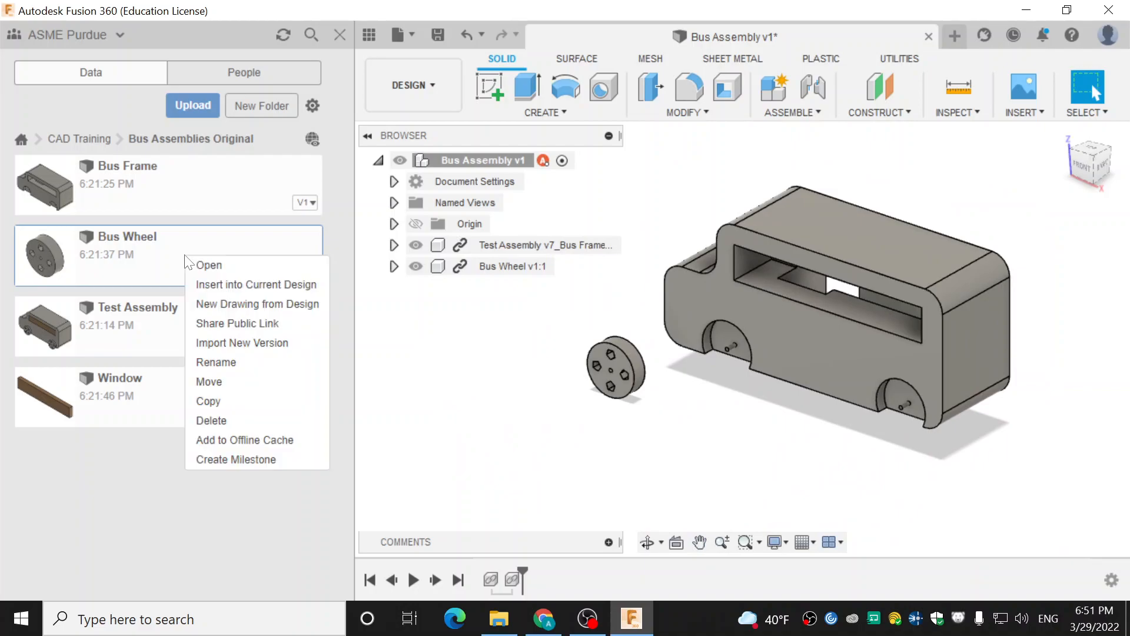
left_click(220, 287)
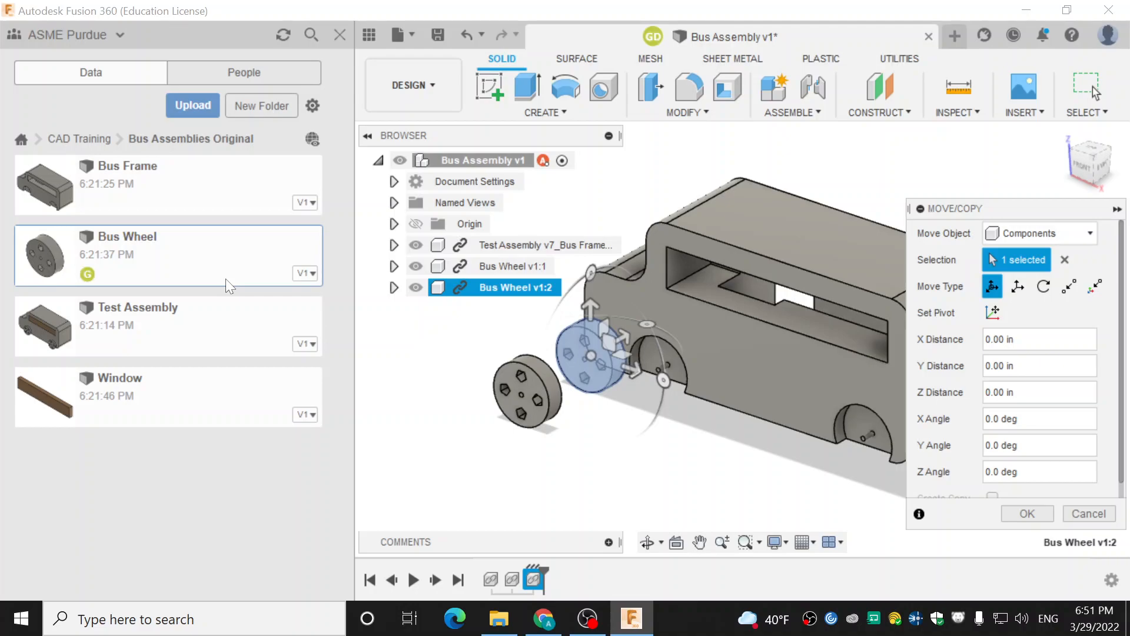
scroll(980, 361, "down", 1)
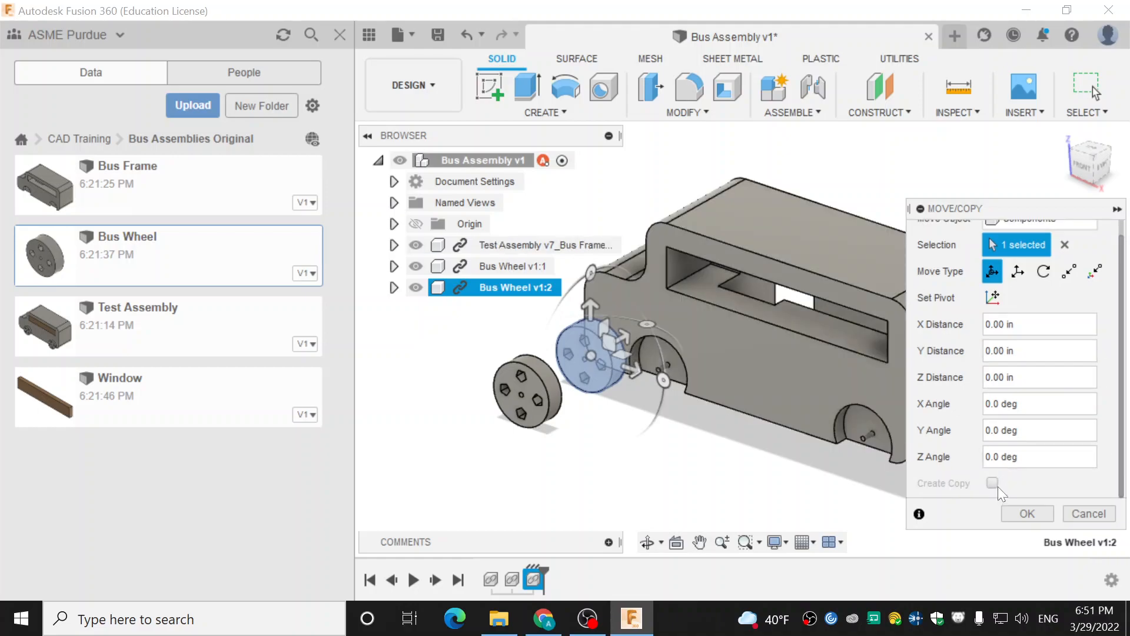
scroll(995, 483, "up", 1)
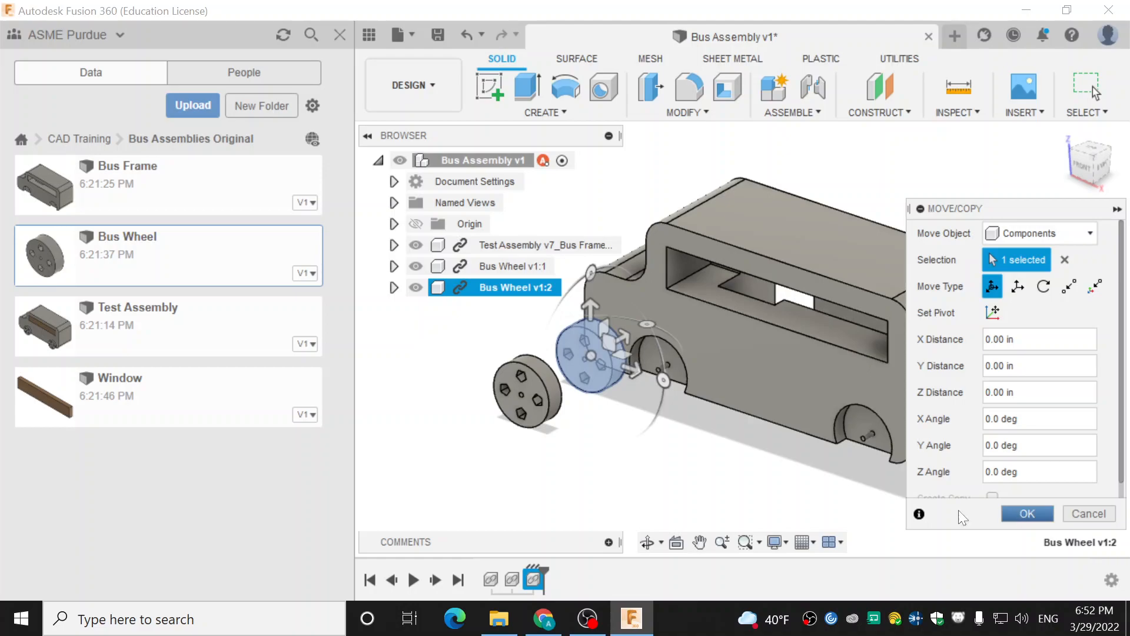
left_click_drag(623, 338, 497, 406)
left_click(1027, 514)
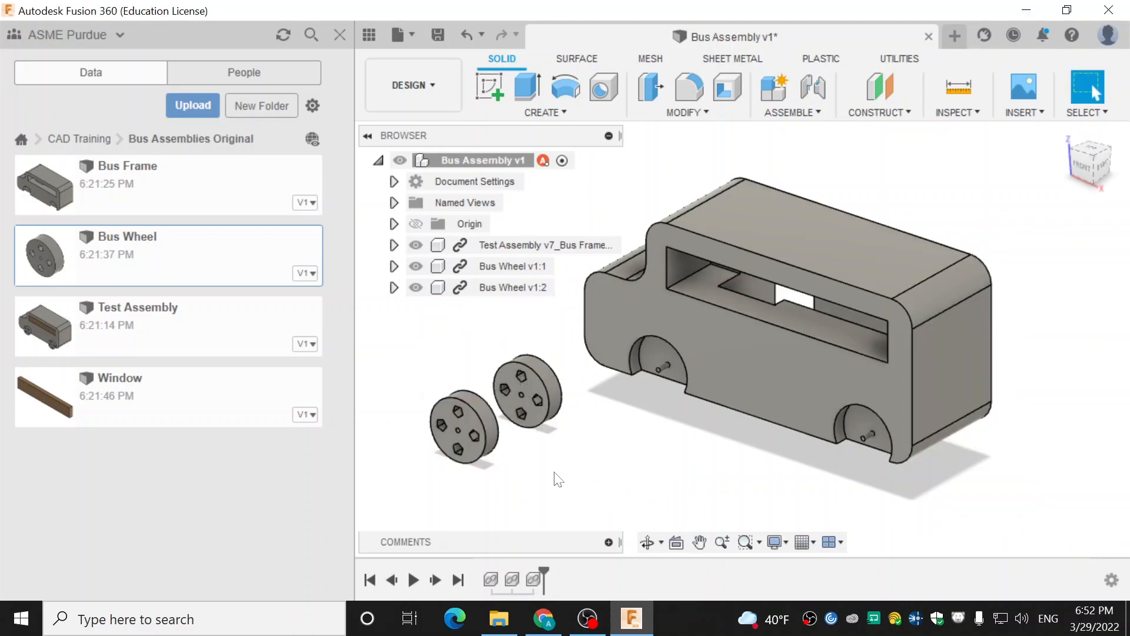
Insert two more Bus Wheels at -6.00 and -8.50 in along Y, then insert Window
right_click(166, 247)
left_click(214, 273)
left_click_drag(670, 316, 498, 410)
left_click(1027, 513)
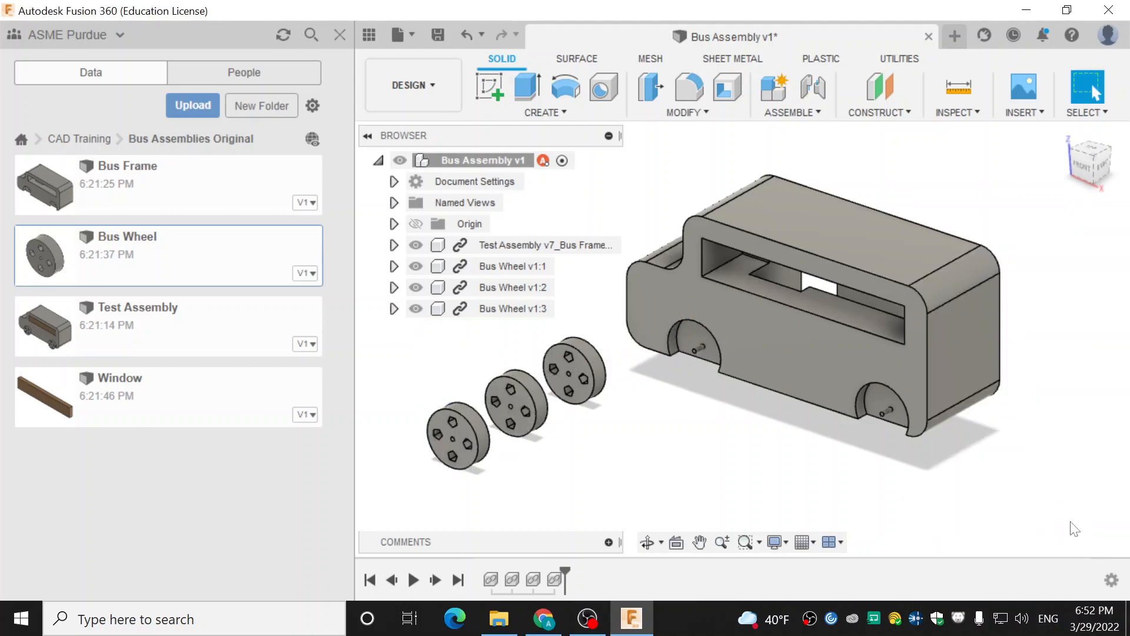
right_click(156, 252)
left_click(216, 277)
left_click_drag(697, 308, 468, 432)
left_click(1047, 514)
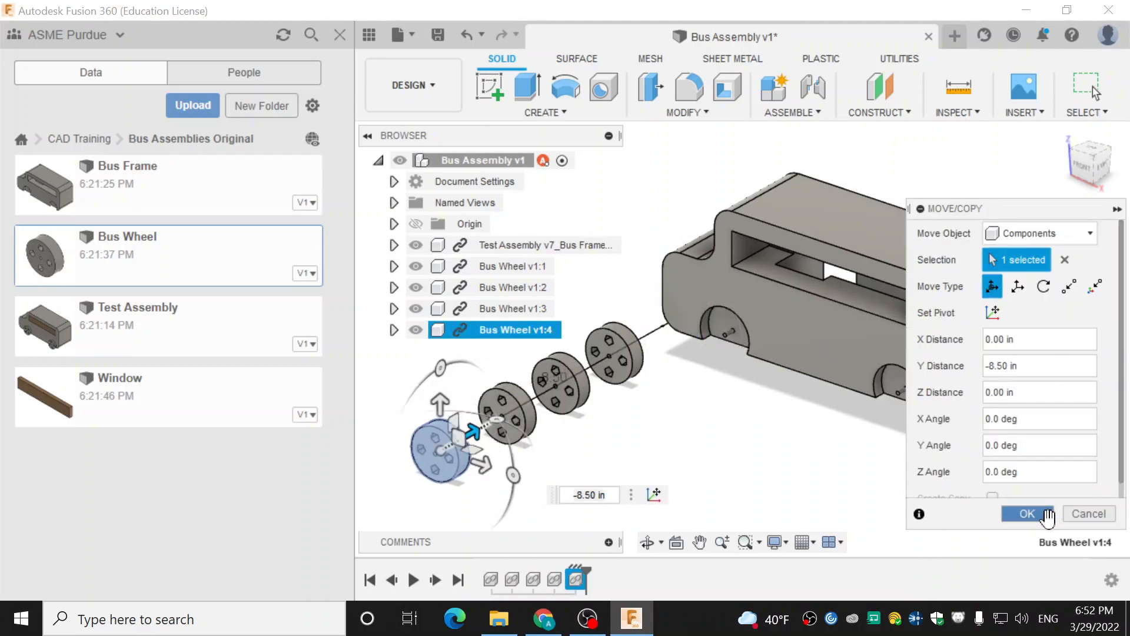
right_click(160, 407)
left_click(184, 414)
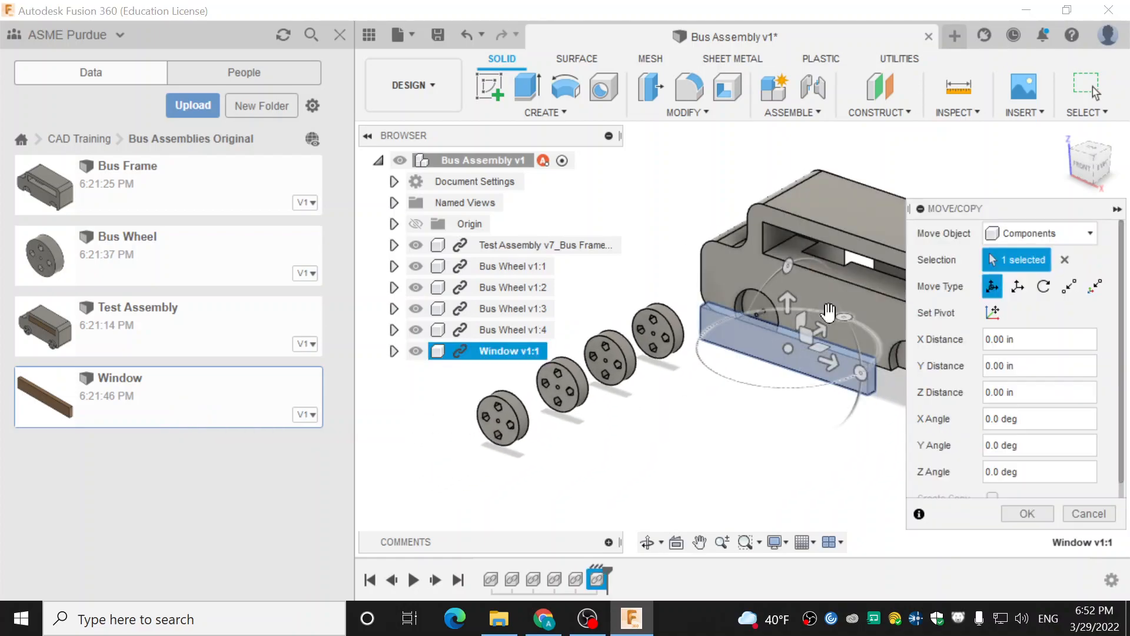
Move the Window bar away from the bus in front of the wheels, then close the Data panel
left_click_drag(828, 362, 777, 441)
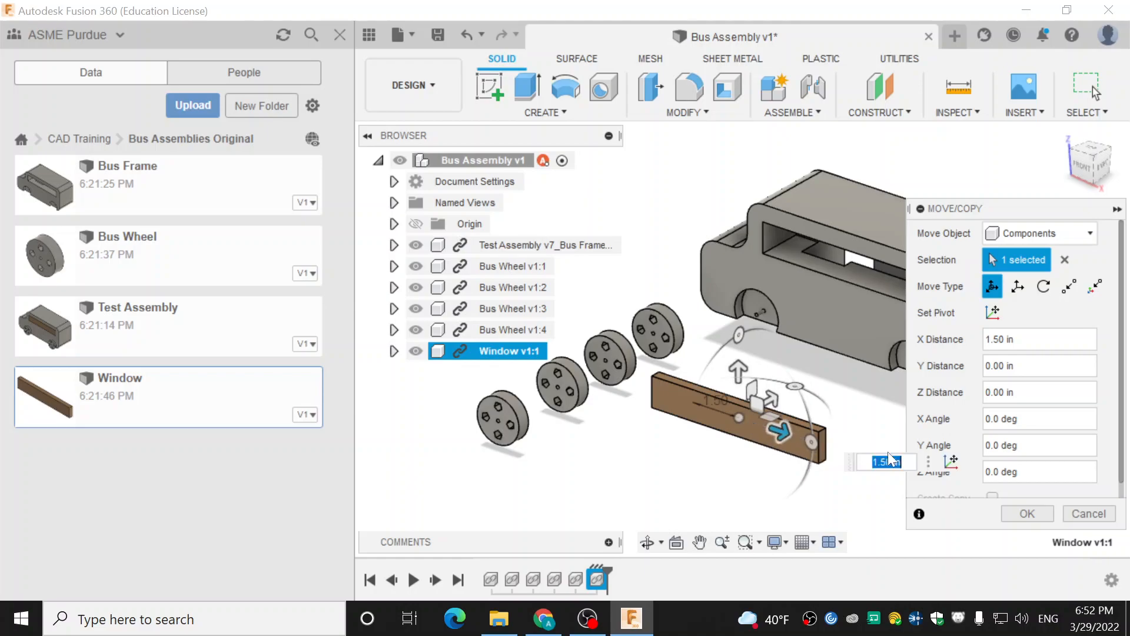
left_click(1019, 514)
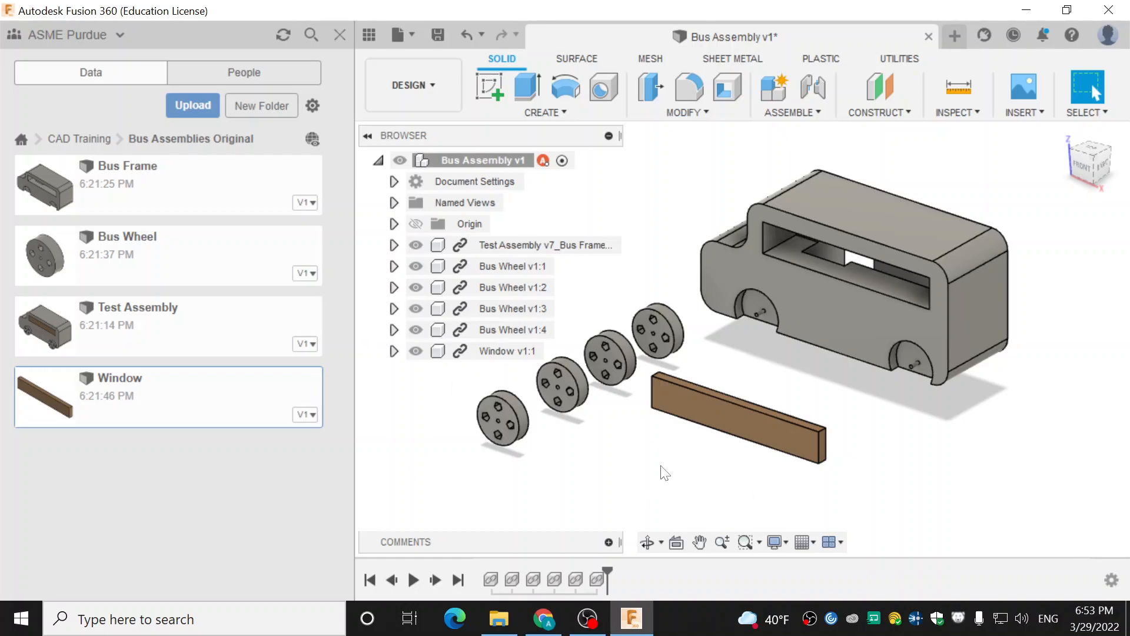
middle_click_drag(875, 414, 893, 391, "shift")
key("Escape")
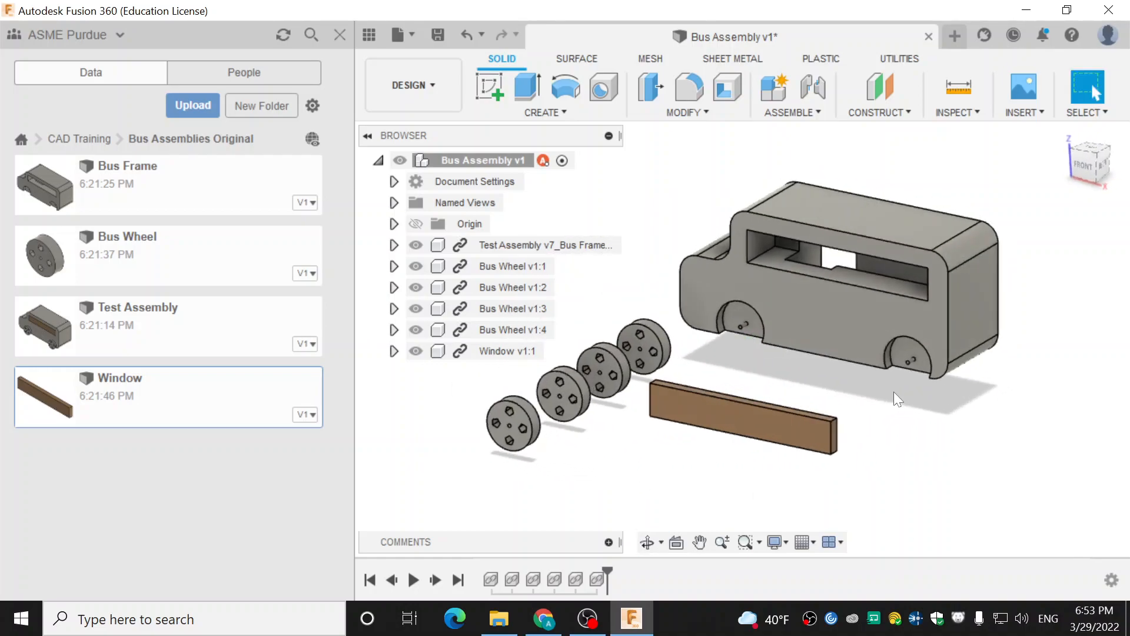
left_click(345, 38)
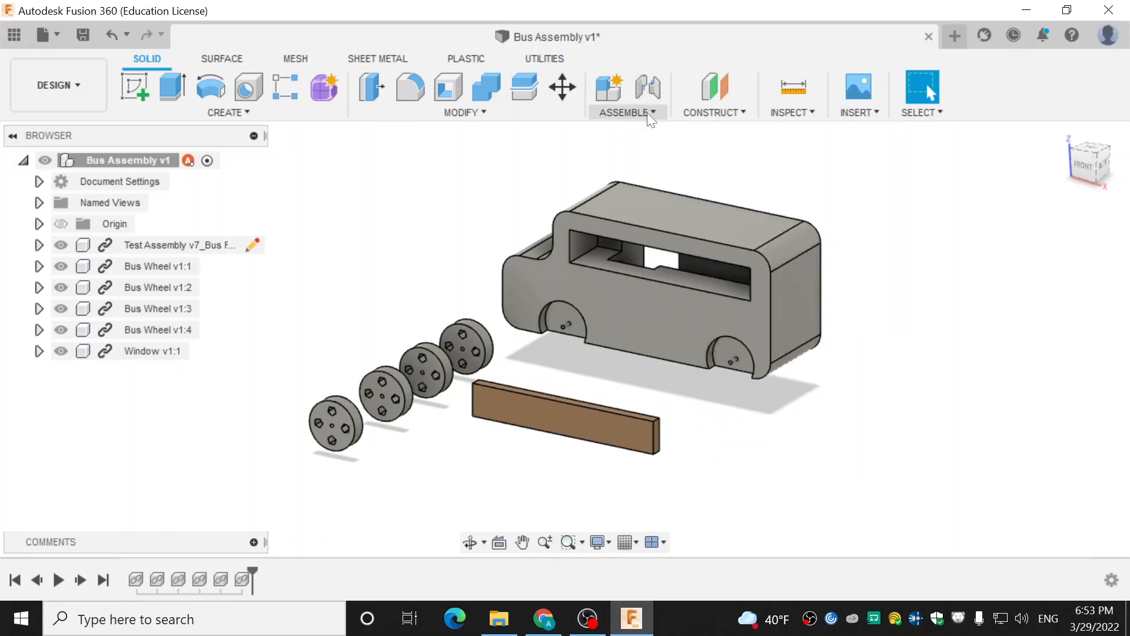
Start the Joint command from the ASSEMBLE menu
left_click(648, 113)
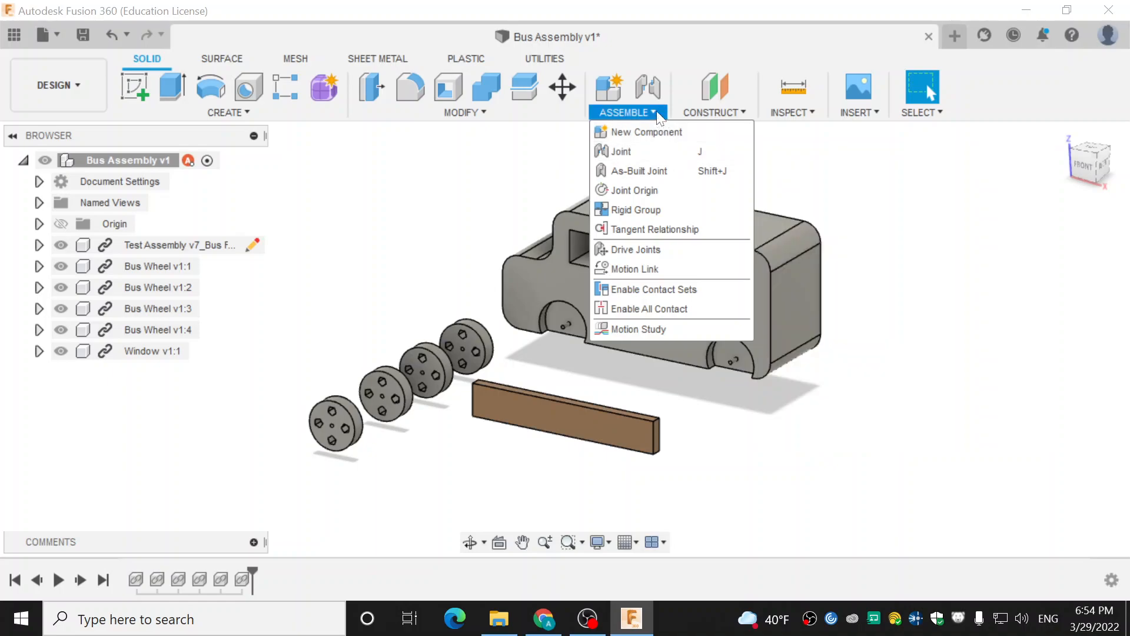
left_click(646, 114)
left_click(648, 113)
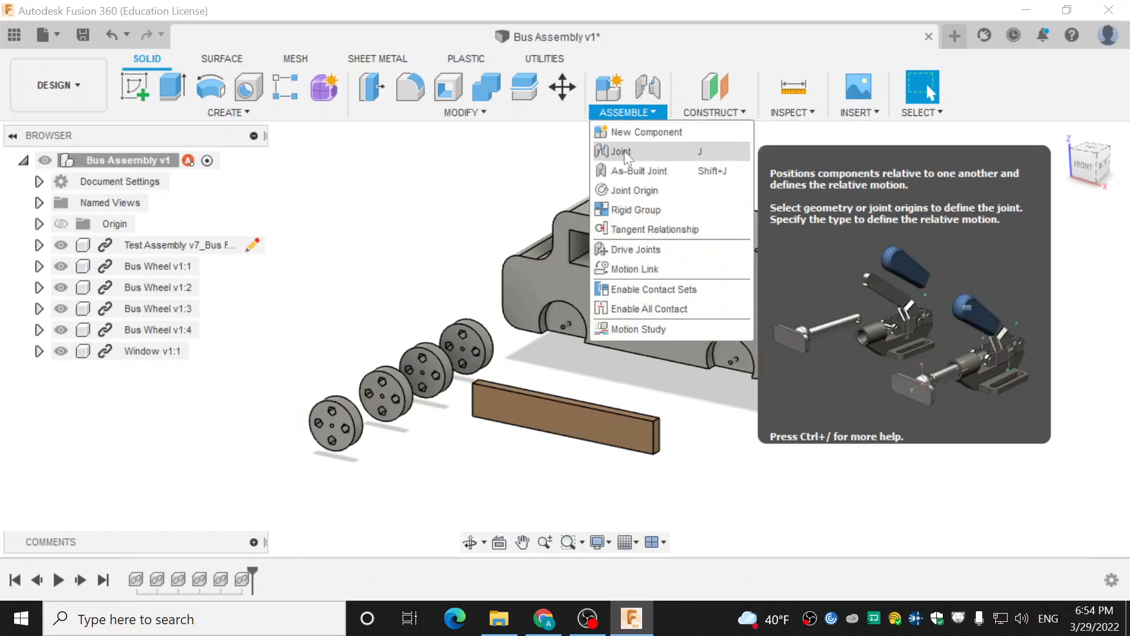
left_click(624, 151)
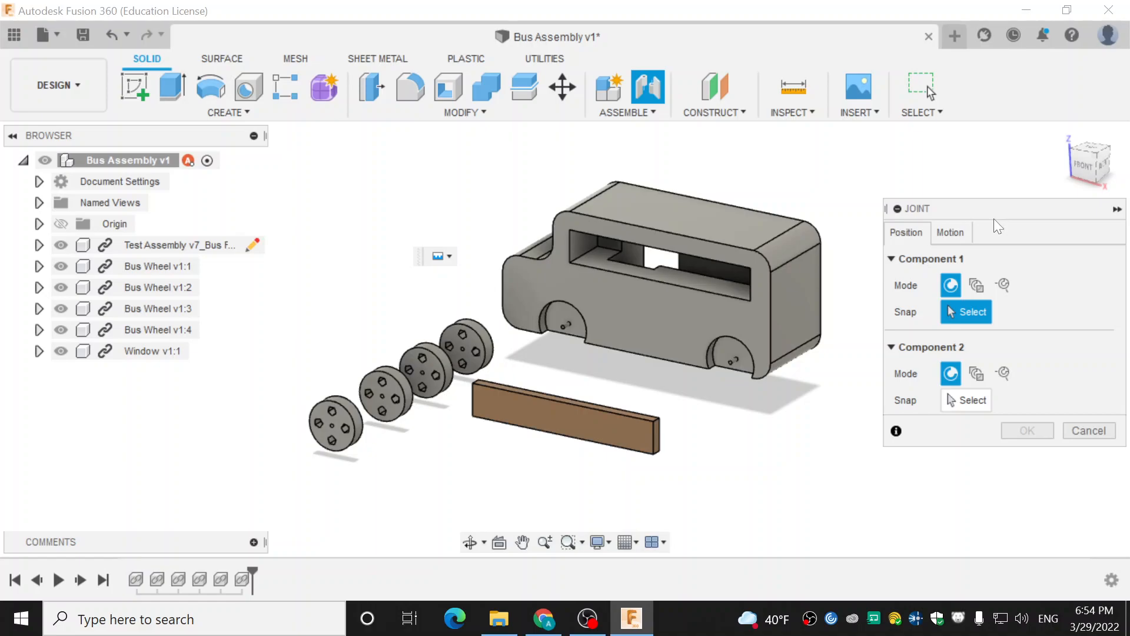
Select the wheel face as Component 1 of the joint
scroll(606, 465, "up", 3)
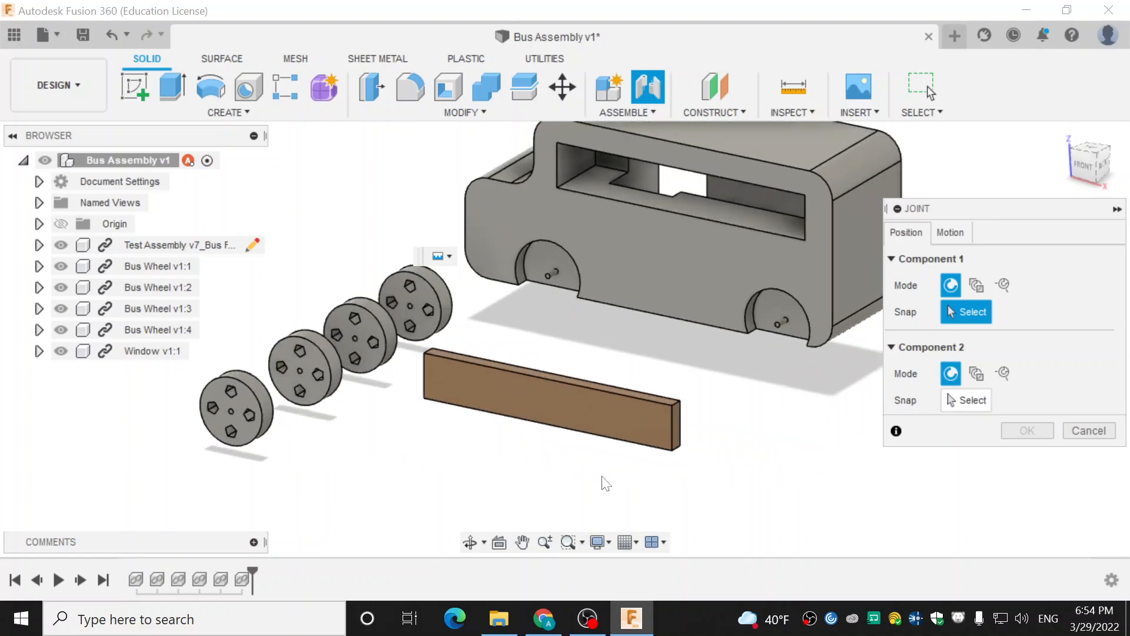
scroll(401, 305, "up", 1)
scroll(400, 305, "down", 1)
scroll(448, 353, "up", 4)
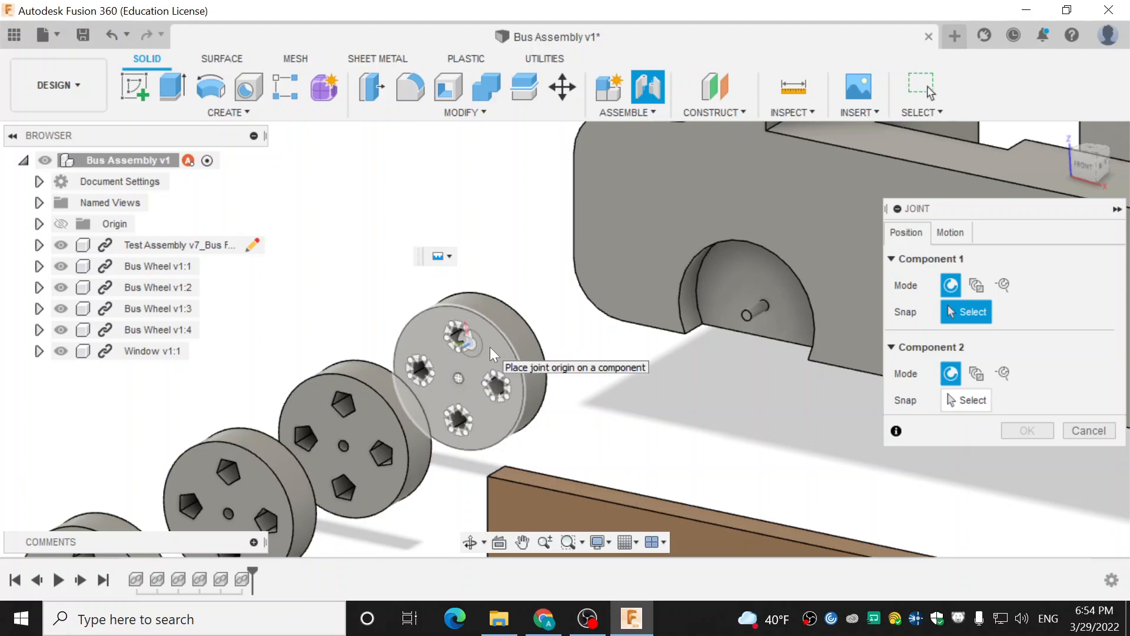
scroll(480, 357, "up", 3)
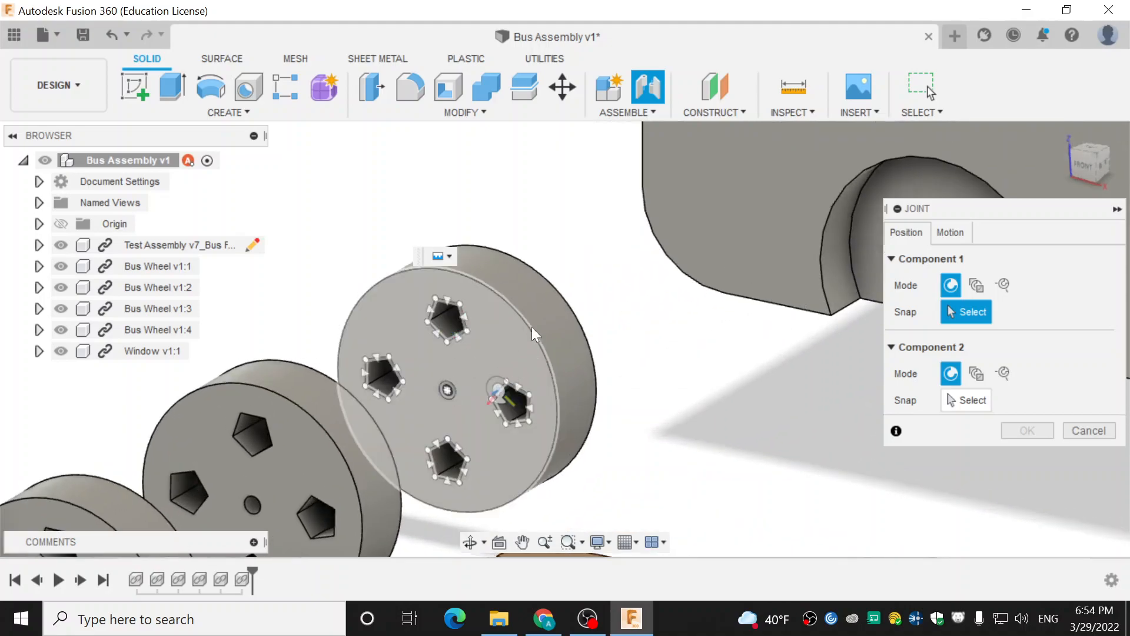
left_click(500, 345)
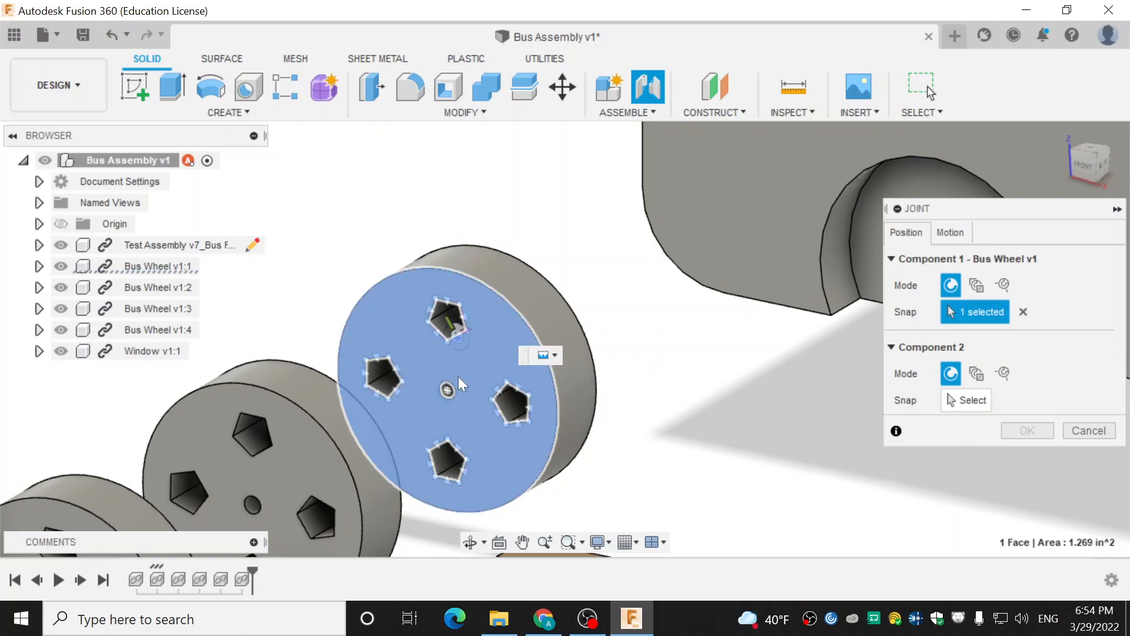
scroll(448, 393, "up", 2)
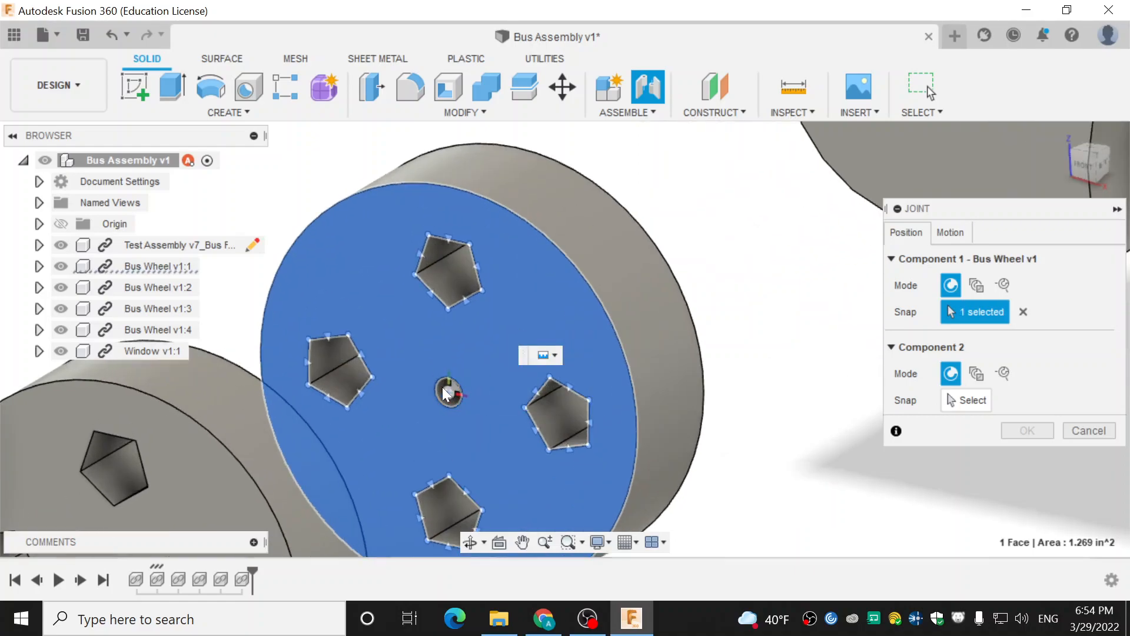
middle_click_drag(754, 337, 611, 355)
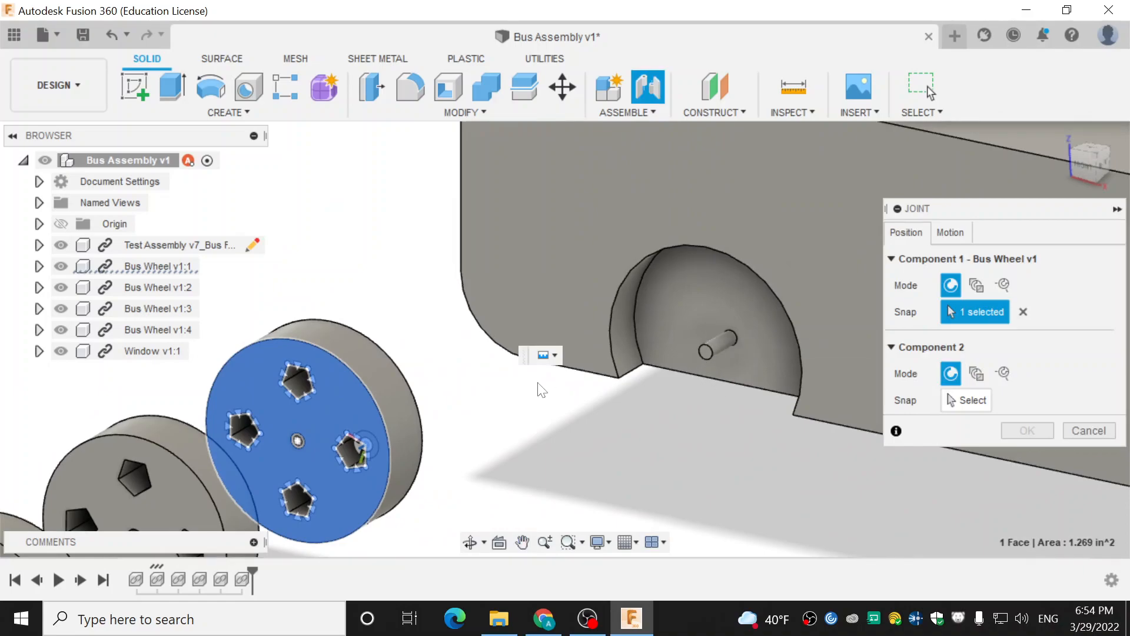
scroll(299, 434, "up", 4)
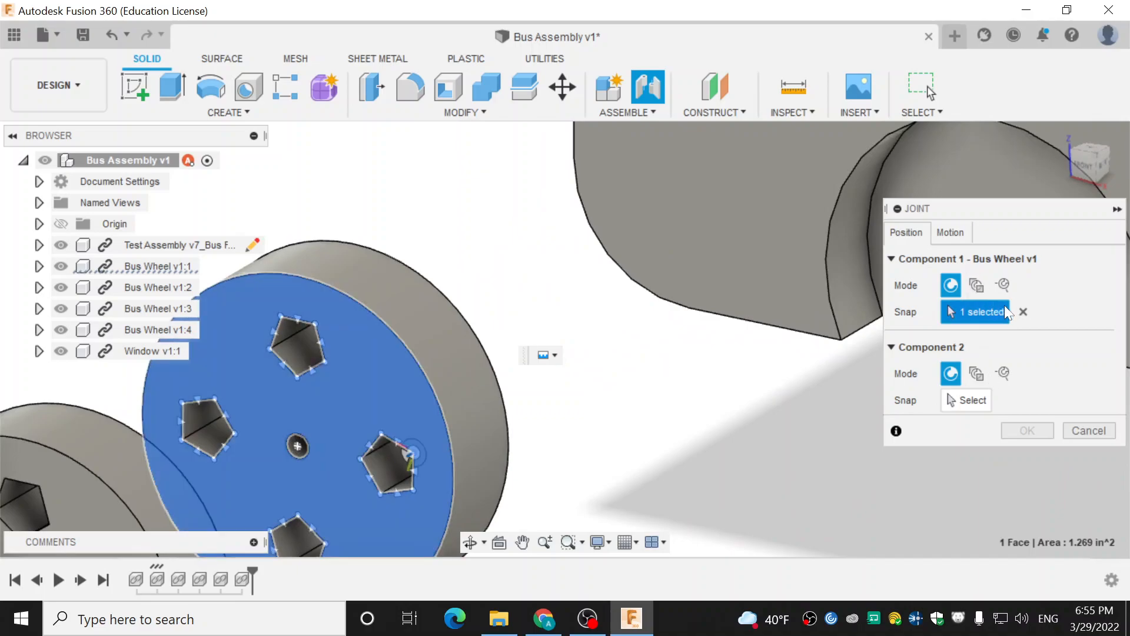
Clear that selection and place the first joint origin at the wheel hub centre instead
left_click(1023, 312)
middle_click_drag(508, 455, 667, 332)
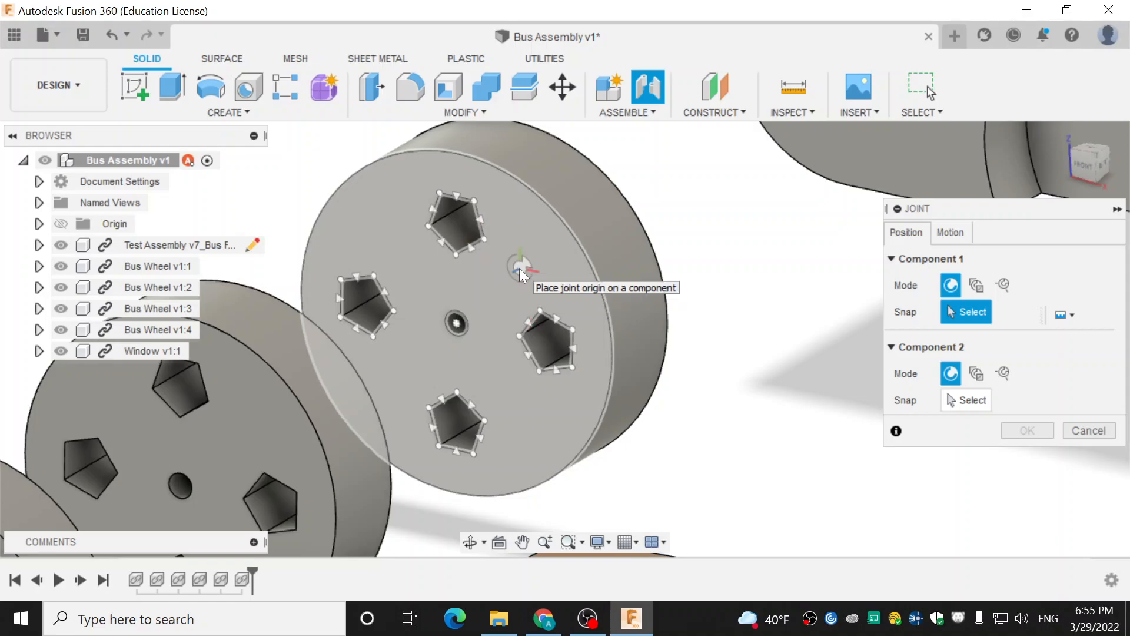
scroll(710, 214, "down", 2)
middle_click_drag(632, 271, 317, 412)
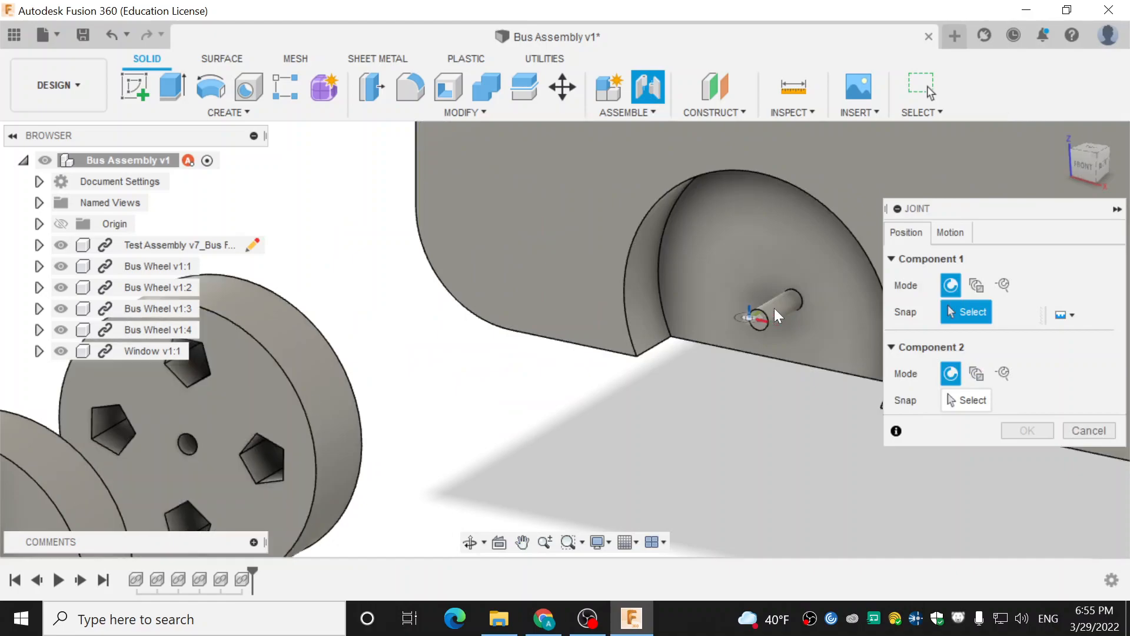
scroll(757, 320, "up", 5)
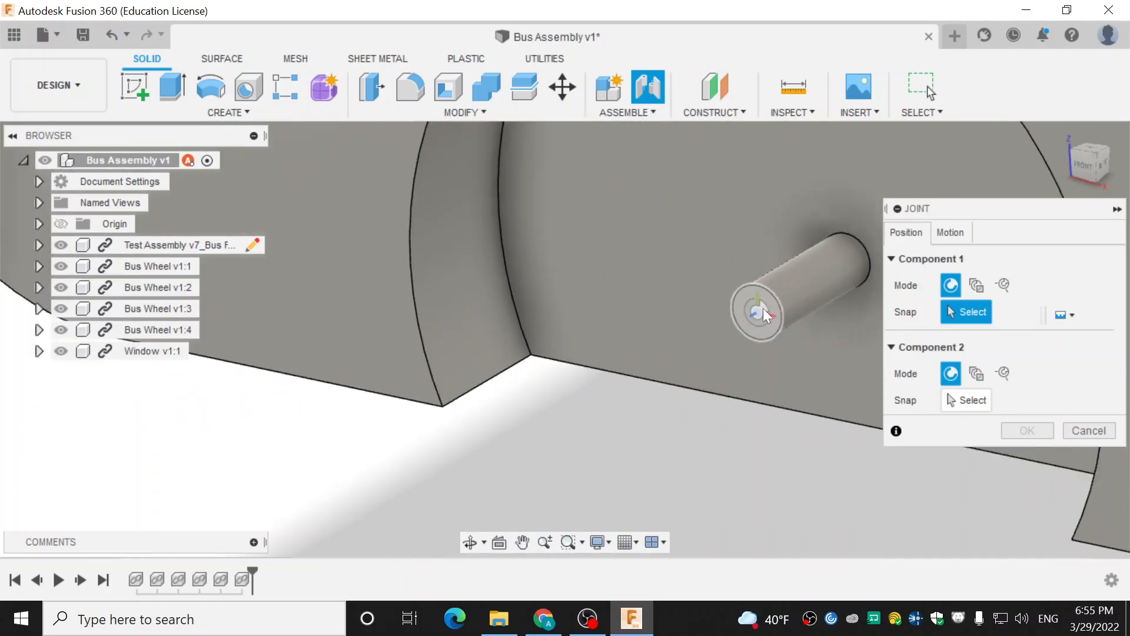
scroll(688, 370, "down", 5)
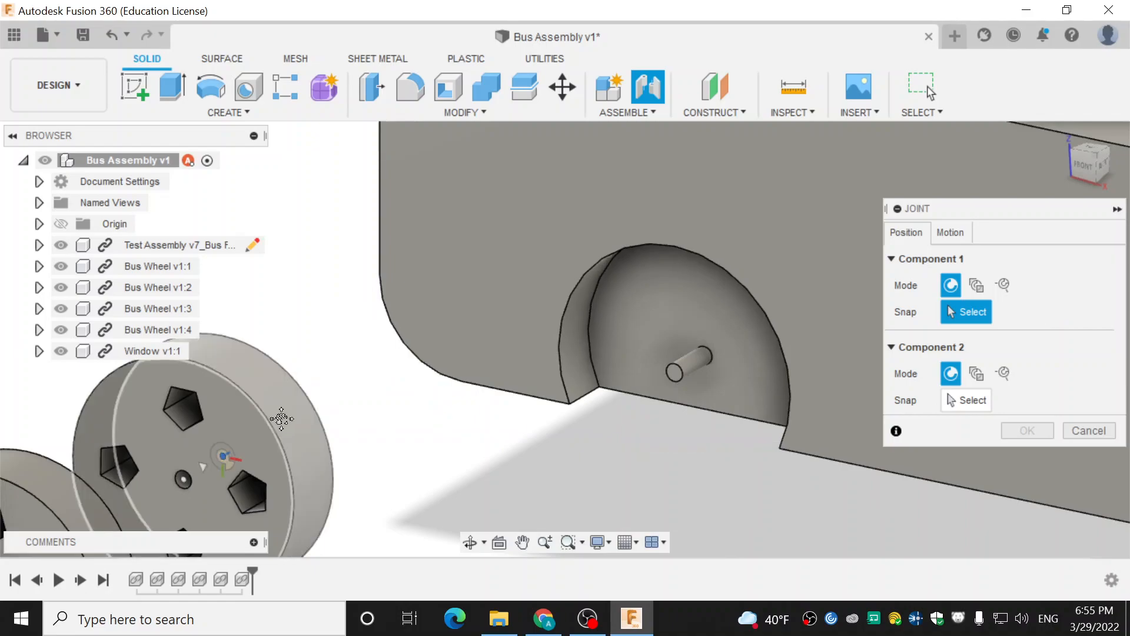
middle_click_drag(281, 419, 544, 313)
scroll(542, 318, "up", 2)
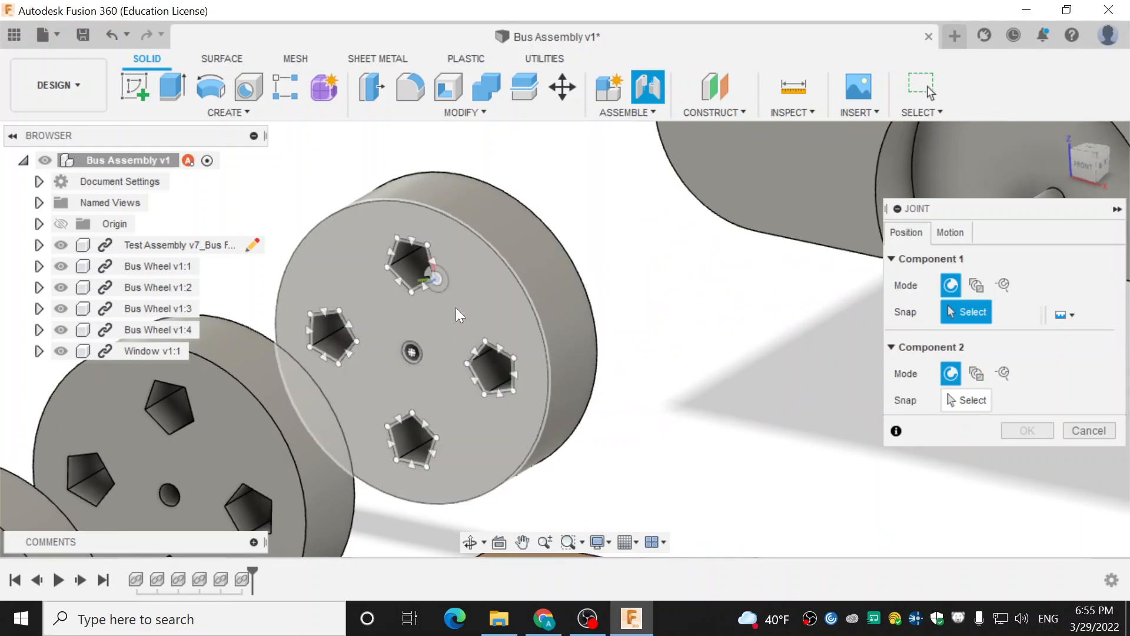
left_click(436, 280)
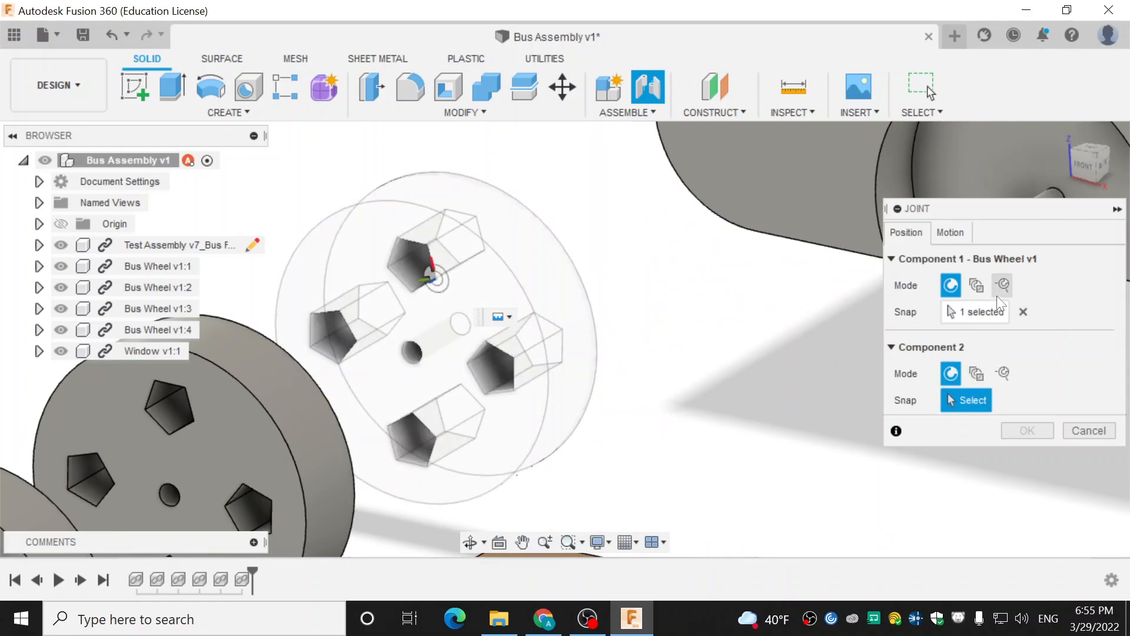
left_click(1024, 312)
left_click(482, 313)
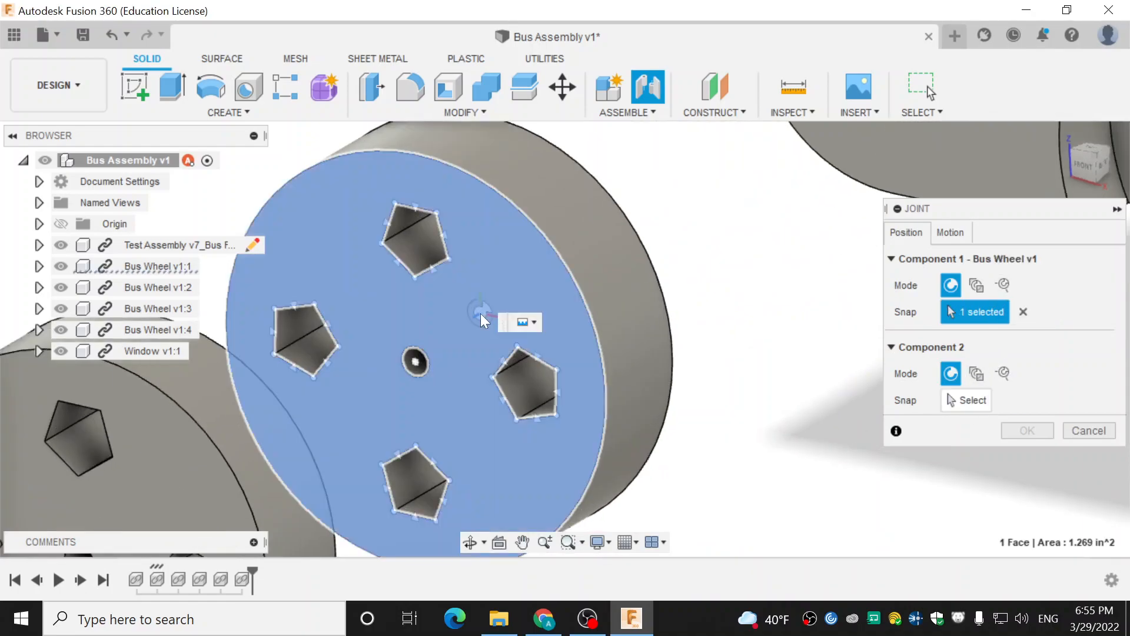
scroll(415, 361, "up", 3)
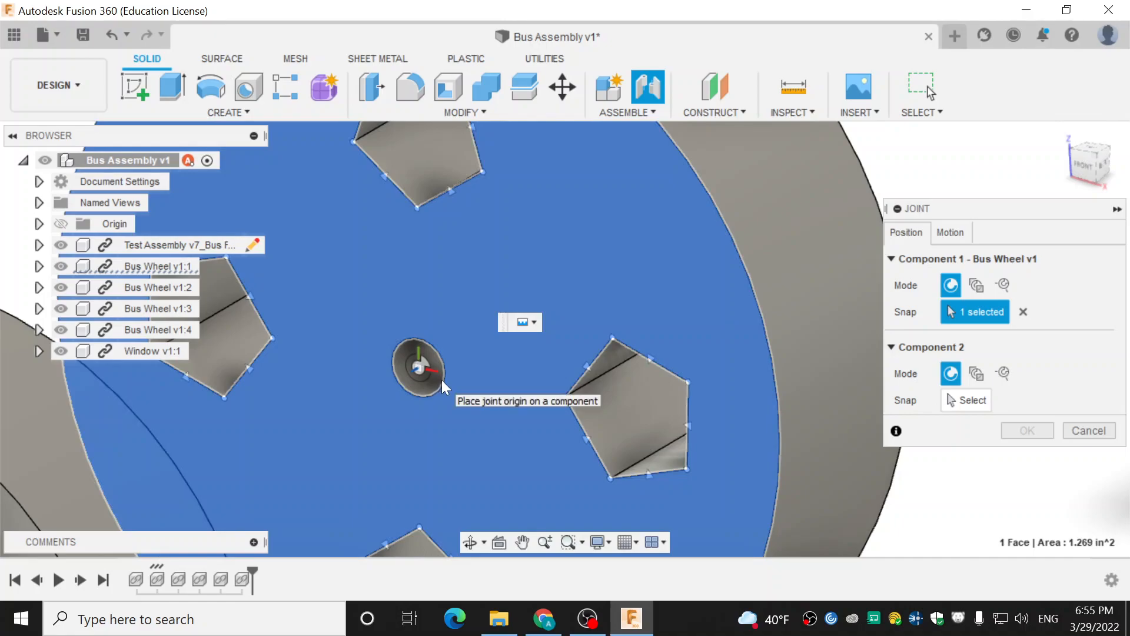
Cancel the joint without creating it and zoom out to the whole assembly
left_click(1090, 430)
scroll(1092, 423, "down", 5)
middle_click_drag(969, 358, 683, 283)
scroll(891, 323, "down", 5)
middle_click_drag(785, 362, 704, 404)
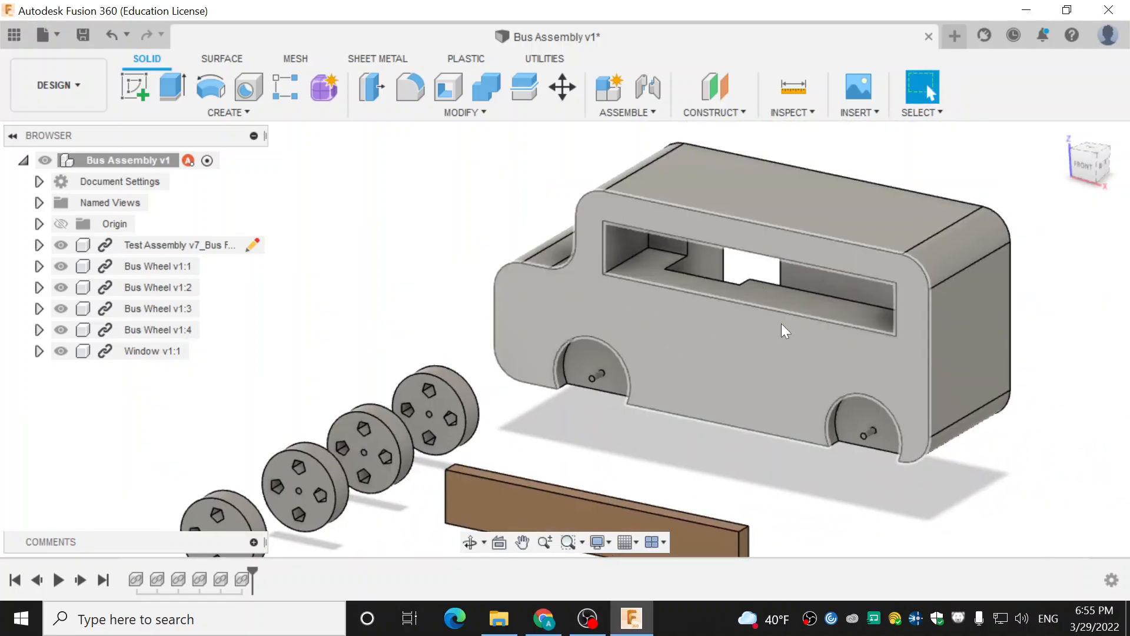
Nudge the bus body, rightmost wheel and window bar slightly apart
mouse_move(727, 350)
left_mouse_down()
mouse_move(706, 346)
mouse_move(711, 362)
left_mouse_up()
left_click_drag(424, 398, 429, 401)
left_click_drag(508, 499, 507, 503)
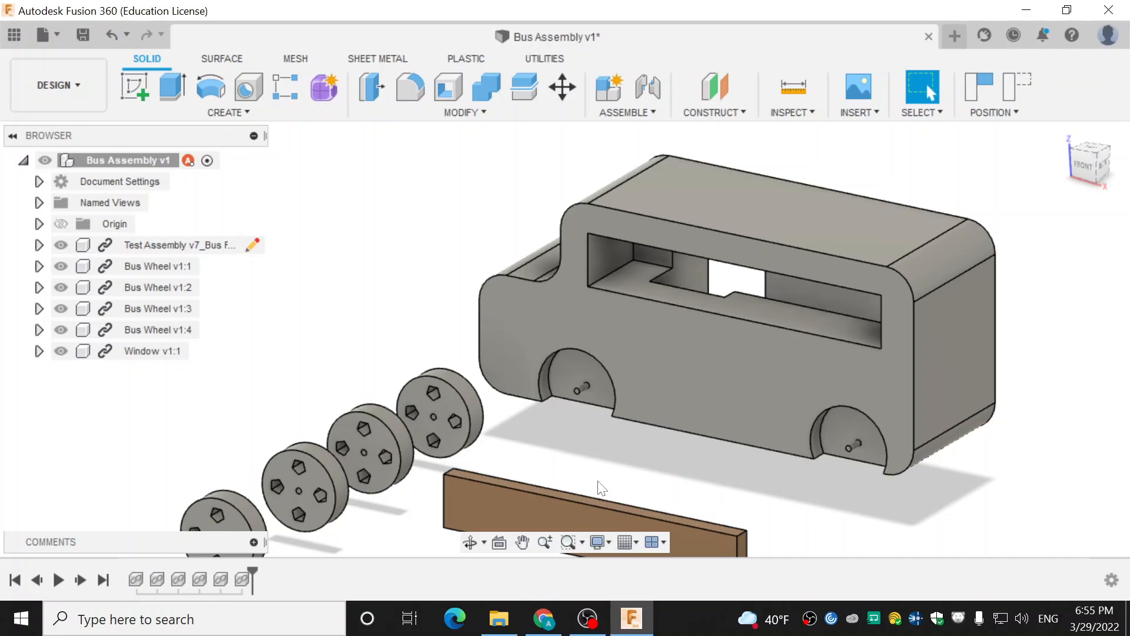
Ground the bus frame, keep the moved component positions, and clear the selection
left_click(158, 247)
left_click(292, 204)
right_click(162, 243)
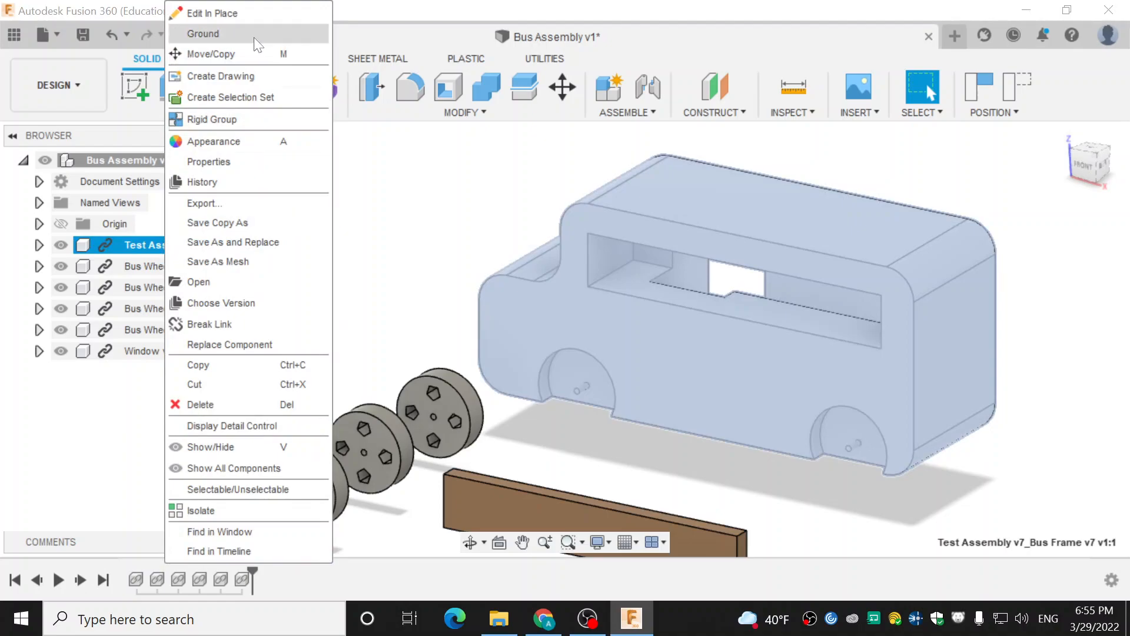
left_click(375, 282)
right_click(217, 253)
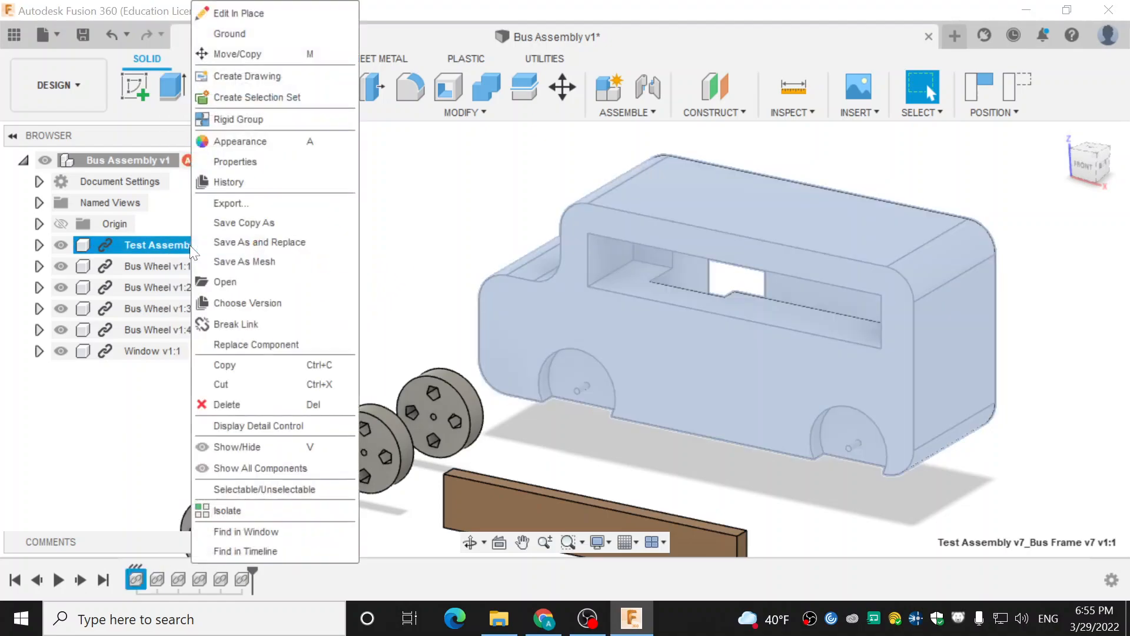
left_click(253, 37)
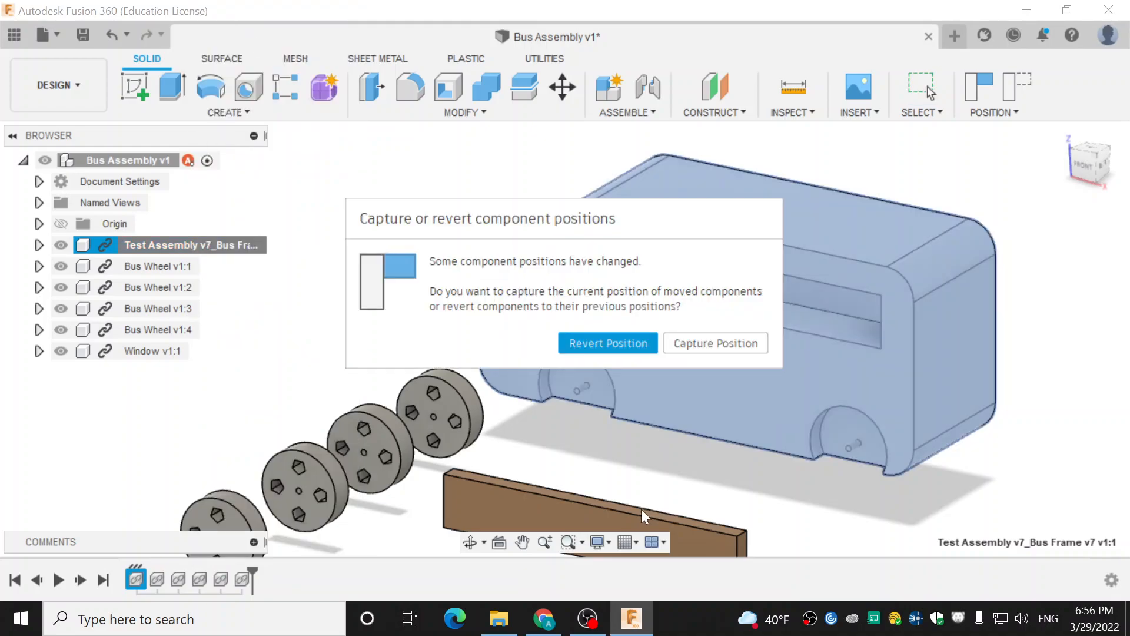
left_click(727, 343)
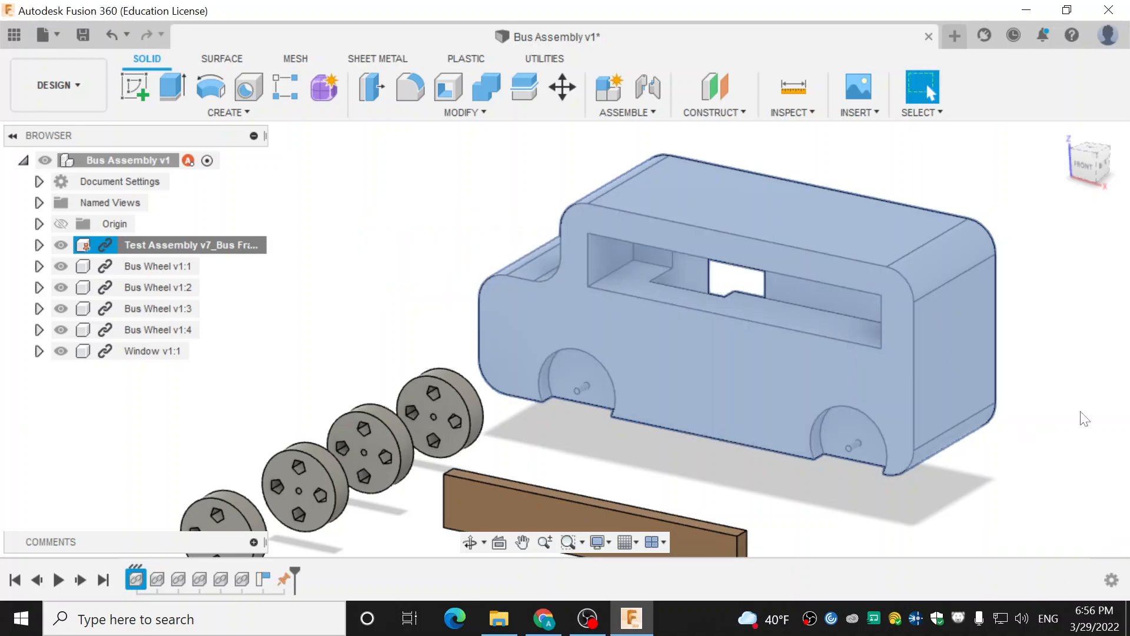
left_click(1081, 412)
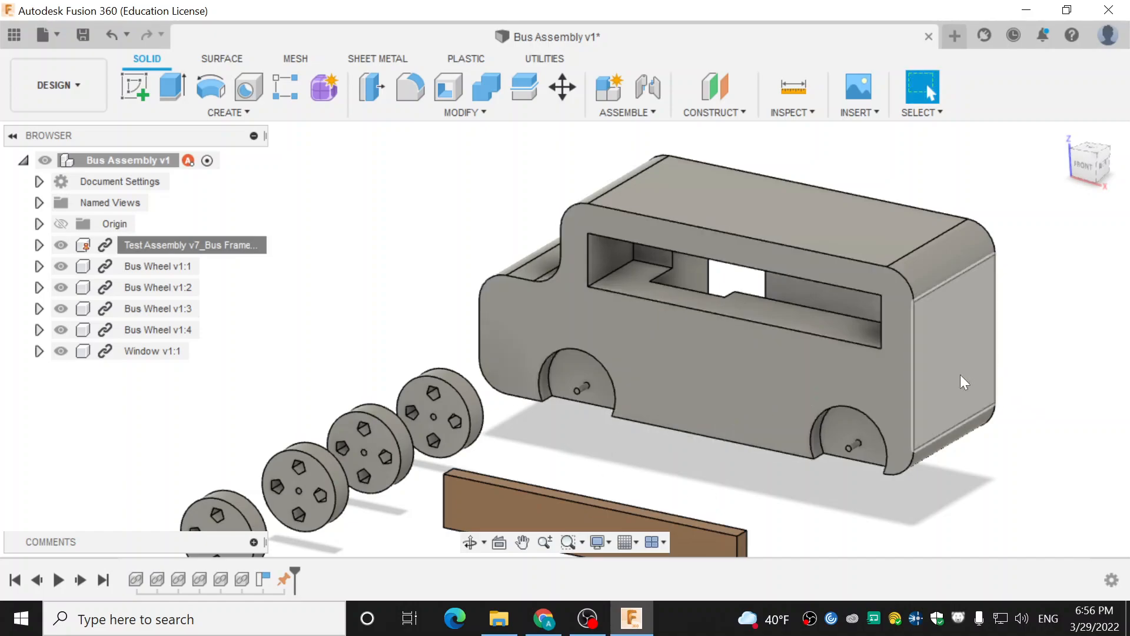
middle_click_drag(428, 379, 430, 267)
scroll(448, 274, "up", 1)
scroll(459, 274, "down", 2)
middle_click_drag(497, 169, 498, 188)
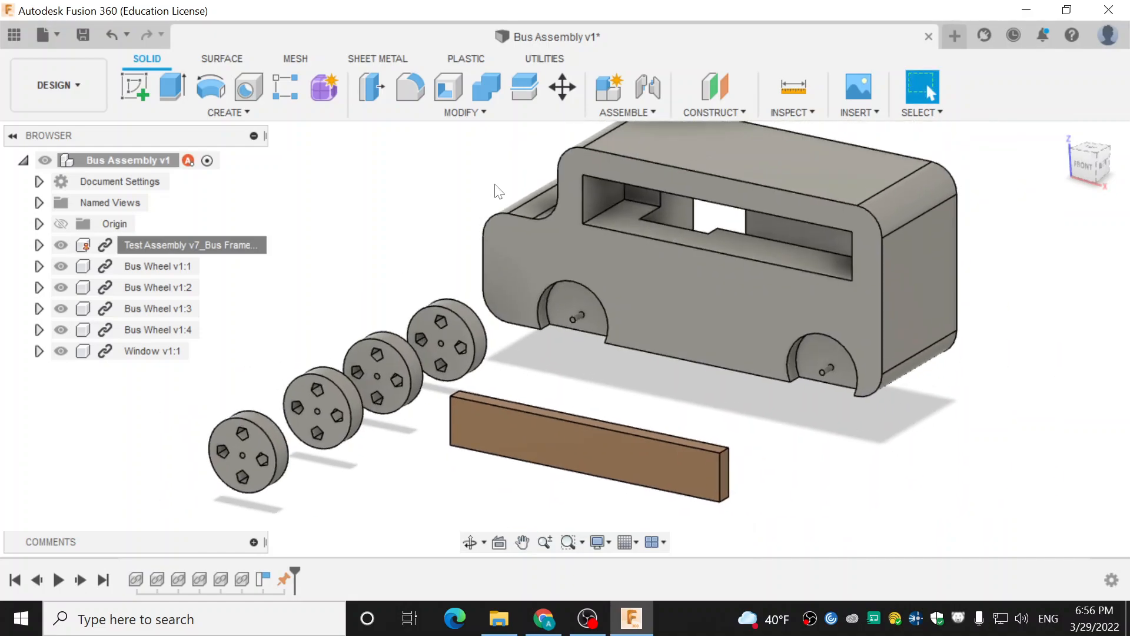
Start a new joint with Revolute motion so the wheel can spin, back on position picking
left_click(650, 85)
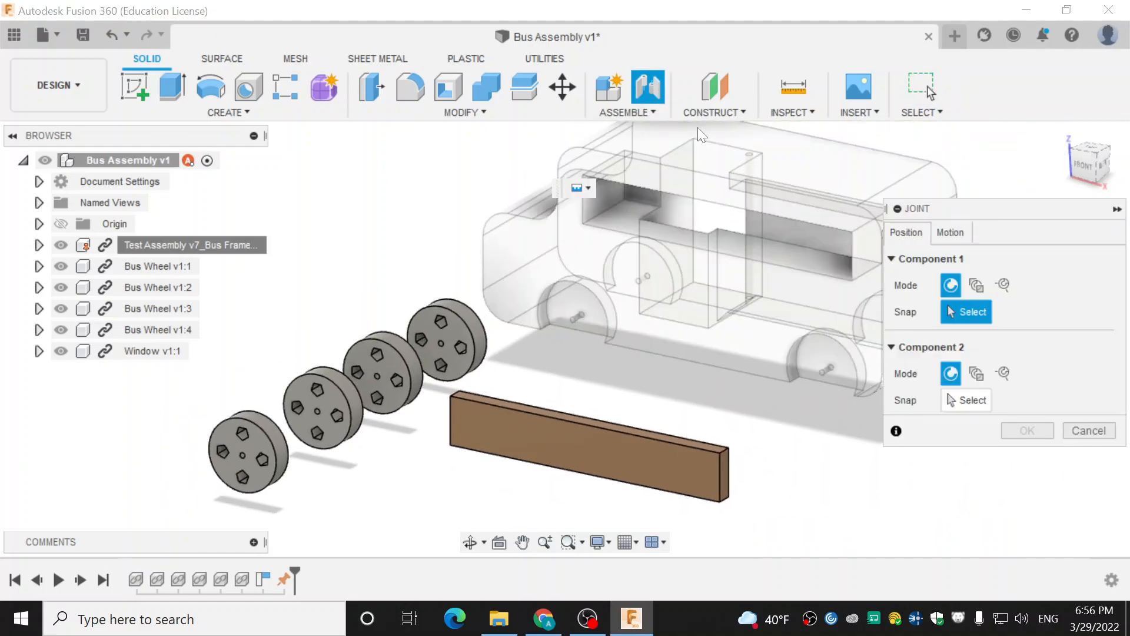
left_click(964, 234)
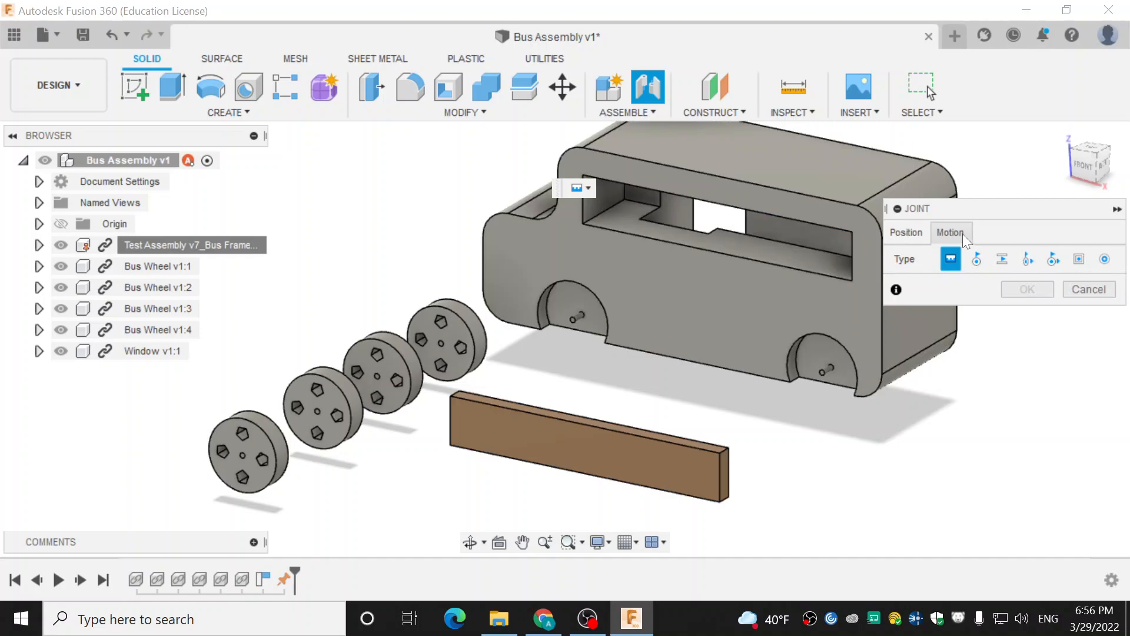
left_click(922, 231)
left_click(964, 236)
left_click(978, 257)
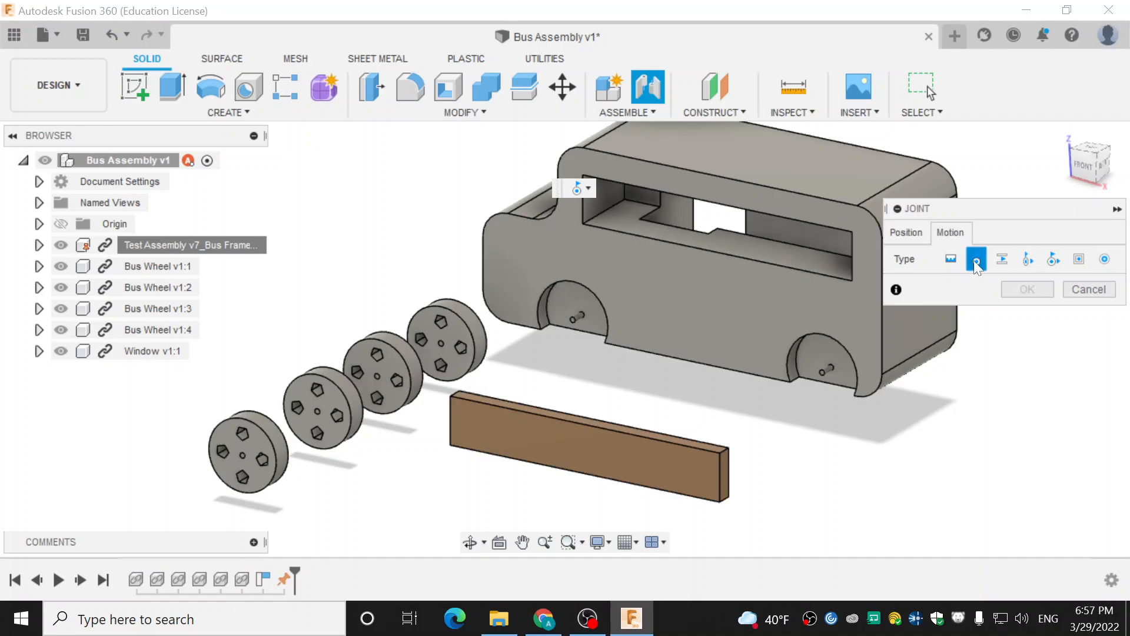
left_click(903, 232)
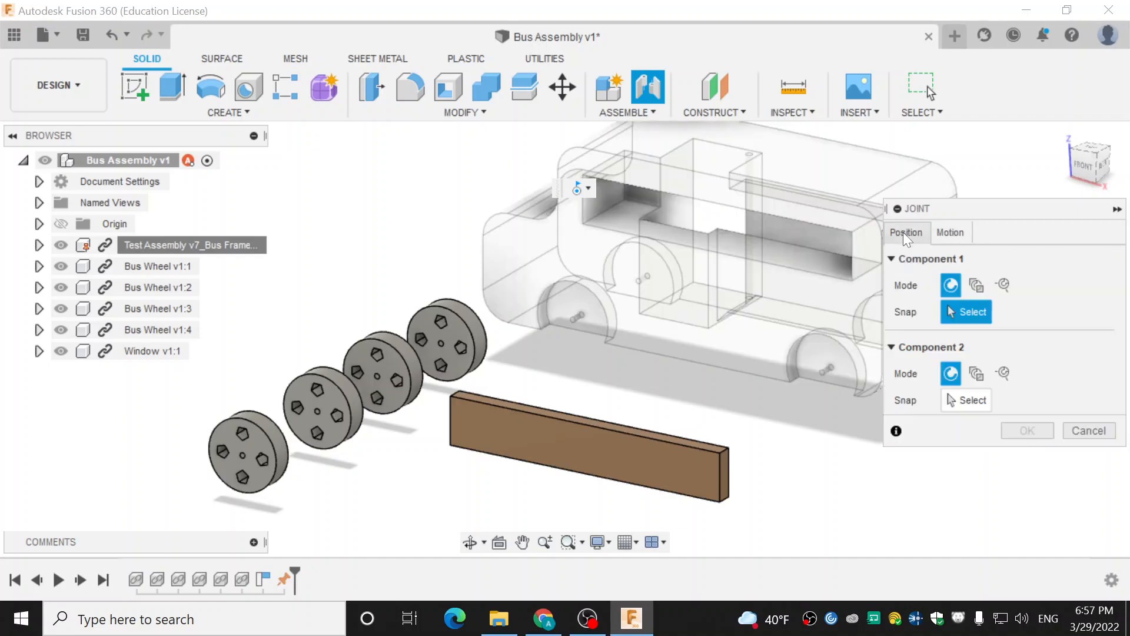
Zoom in on the front wheel and set its hub centre as the first joint origin
middle_click_drag(555, 384, 635, 373)
scroll(537, 337, "up", 8)
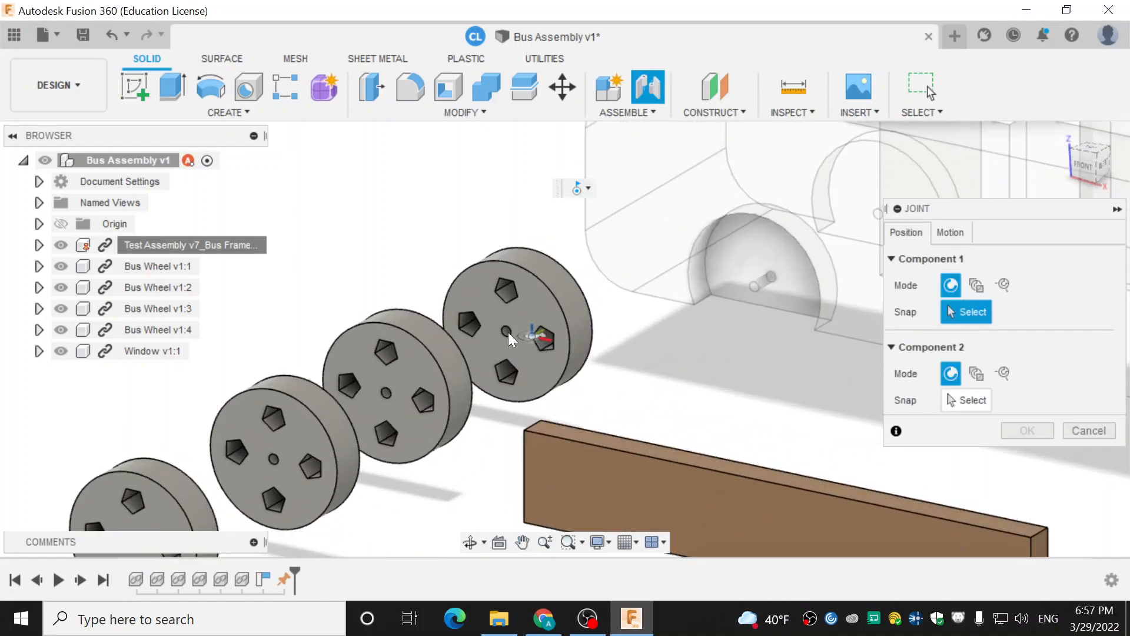
scroll(497, 352, "up", 2)
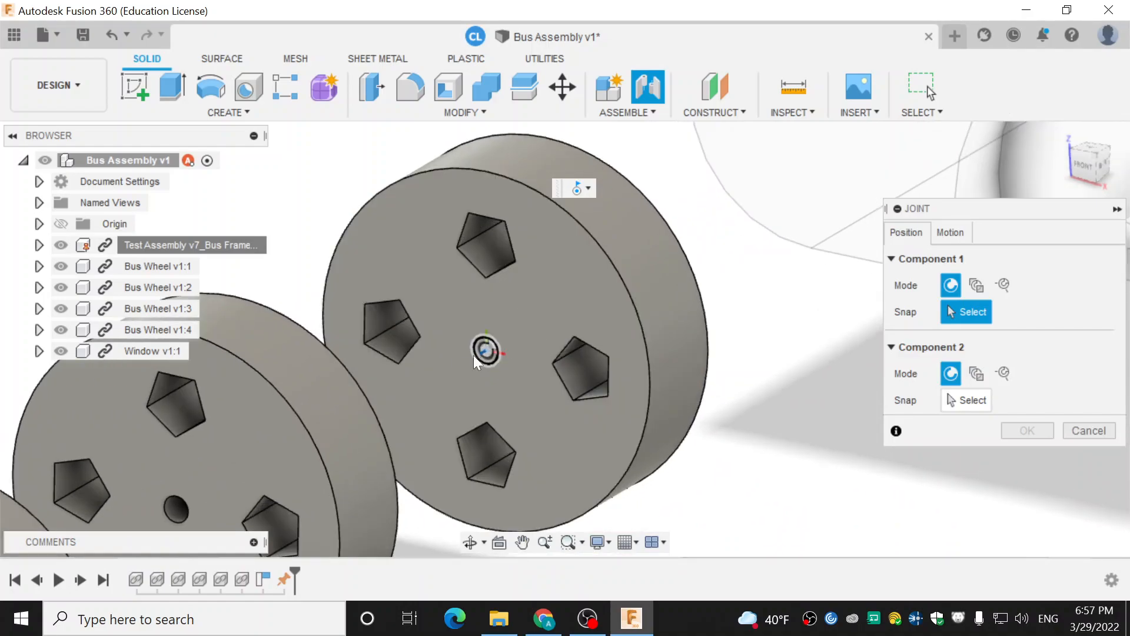
scroll(489, 322, "up", 3)
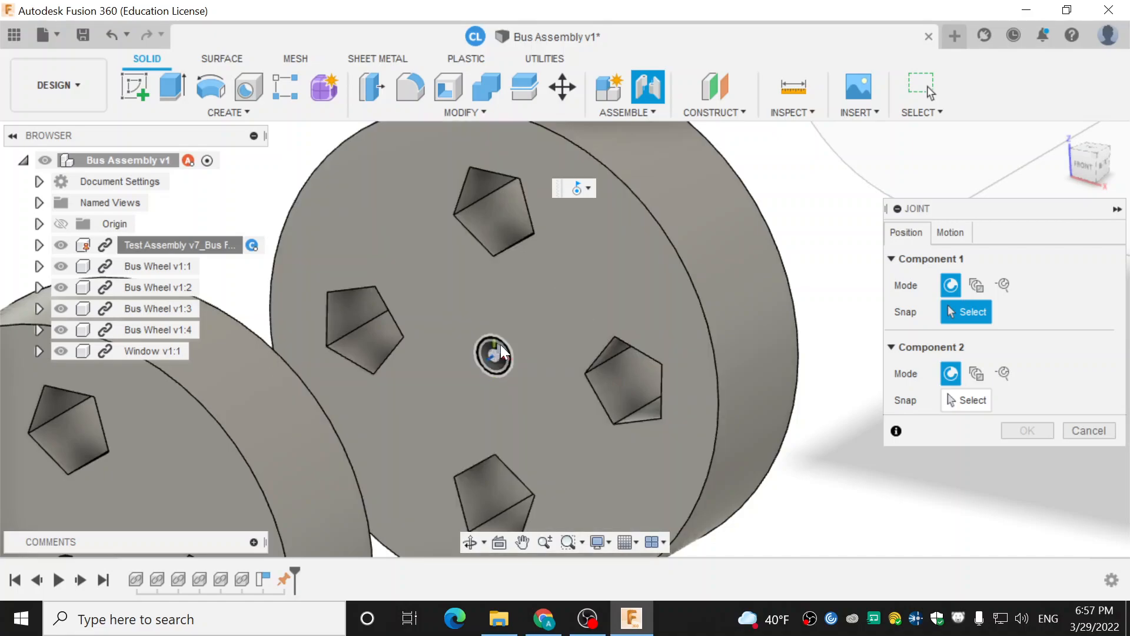
scroll(500, 348, "up", 2)
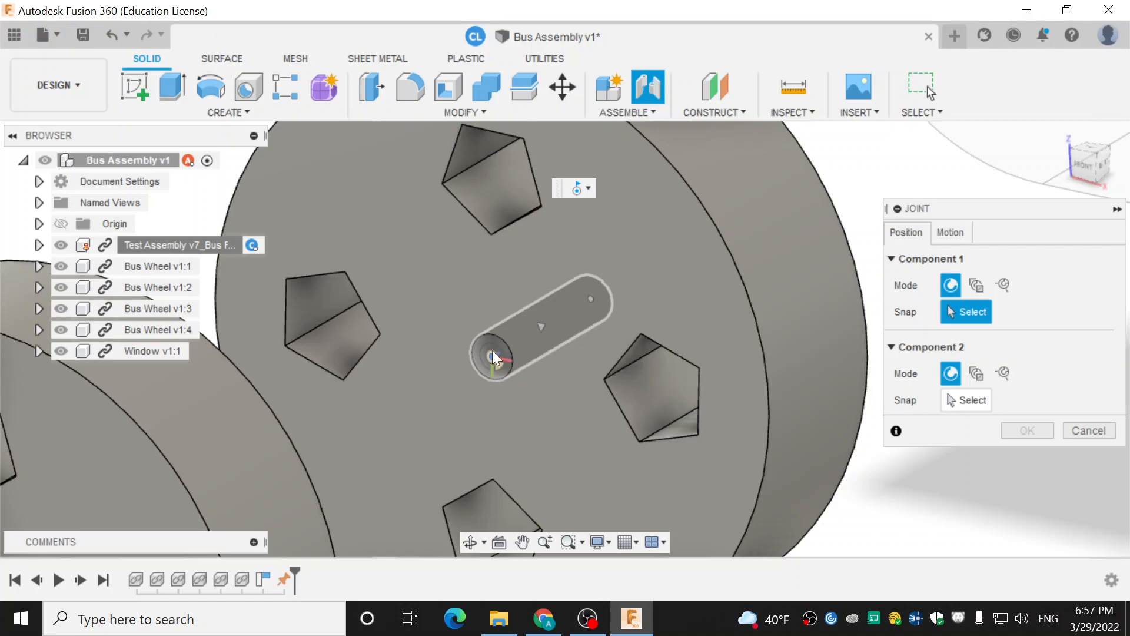
scroll(494, 350, "up", 2)
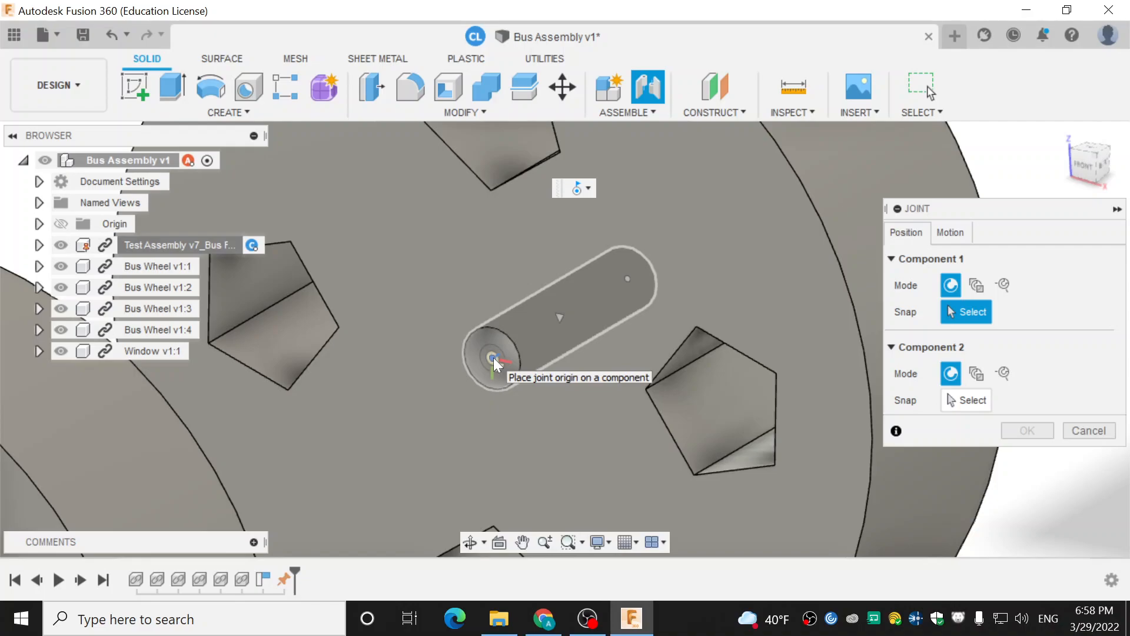
left_click(493, 358)
Set the end of the frame's axle as the second joint origin
scroll(492, 357, "down", 5)
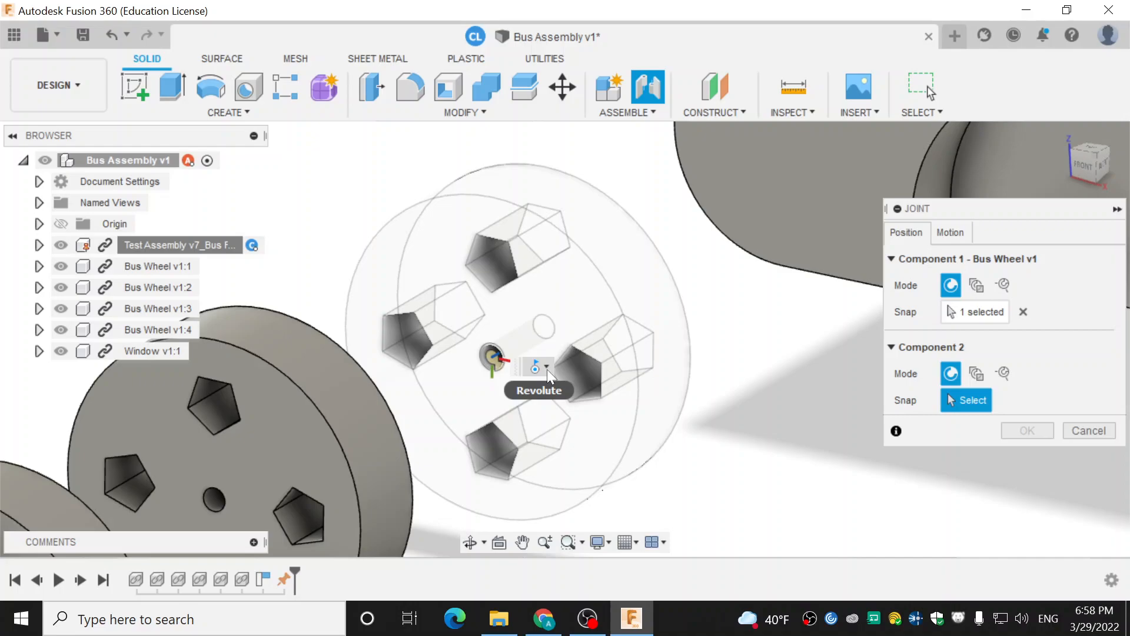
middle_click_drag(798, 346, 422, 390)
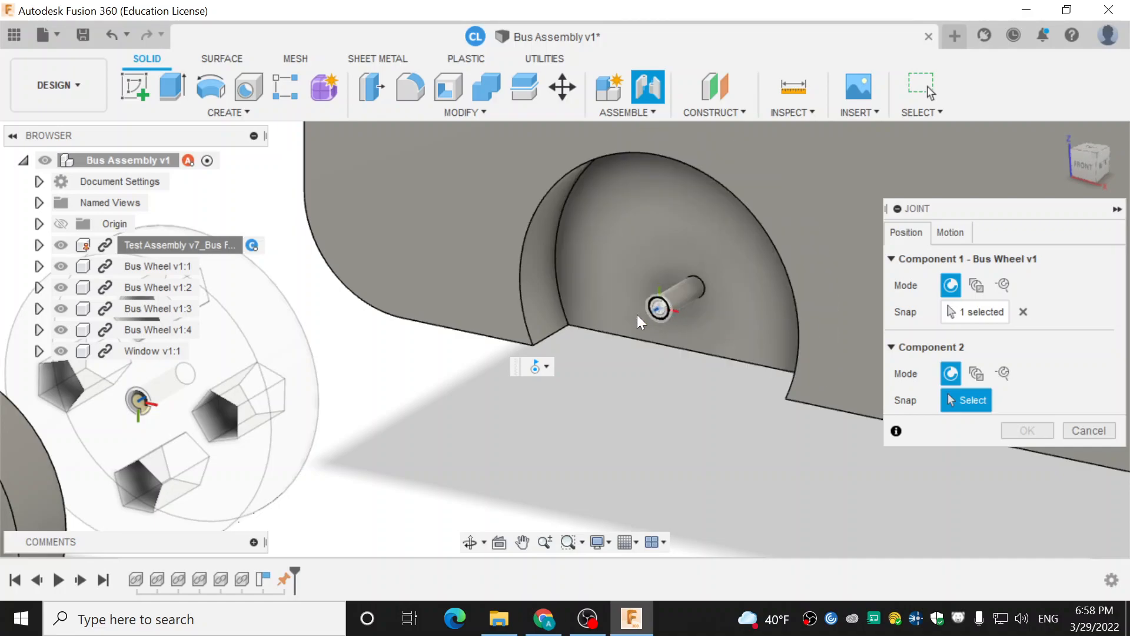
scroll(640, 349, "up", 3)
middle_click_drag(748, 298, 682, 371)
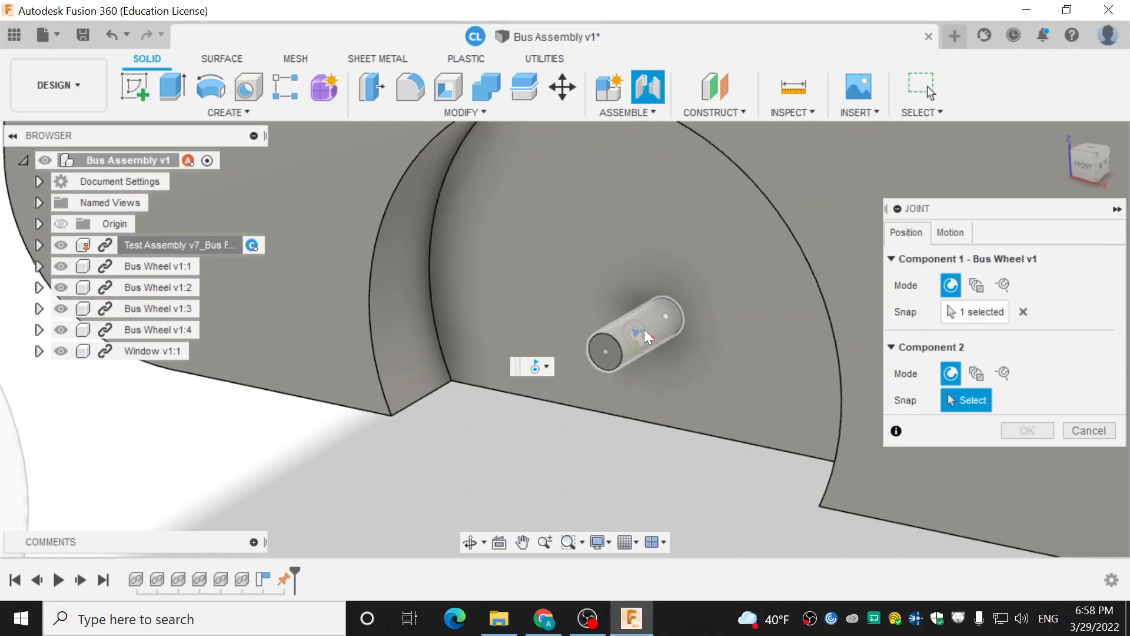
scroll(610, 355, "up", 2)
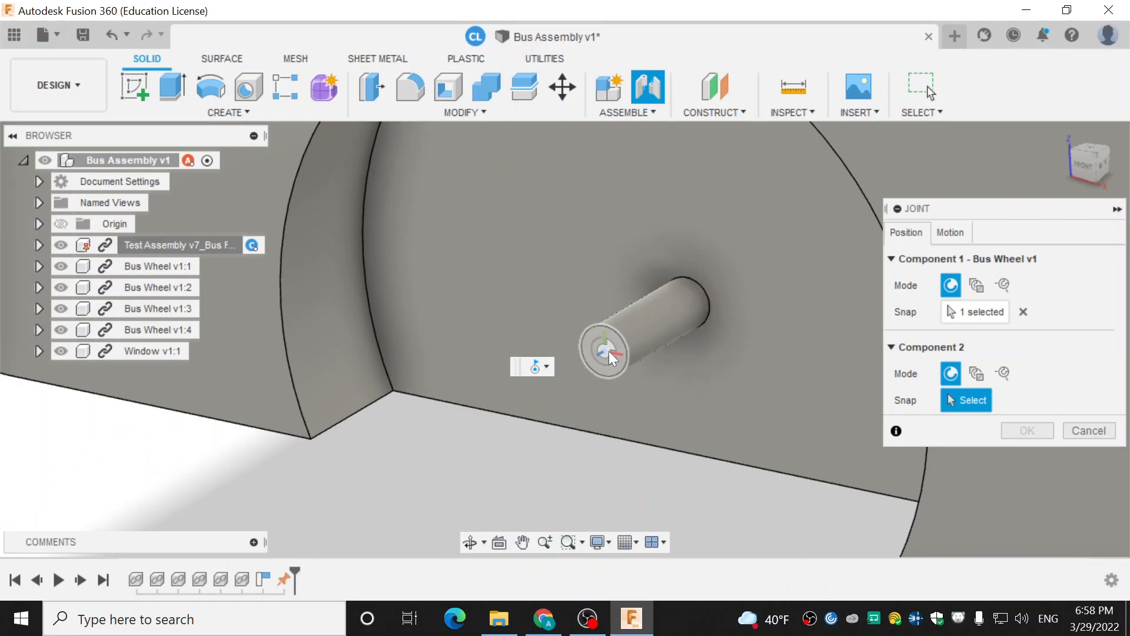
left_click(607, 351)
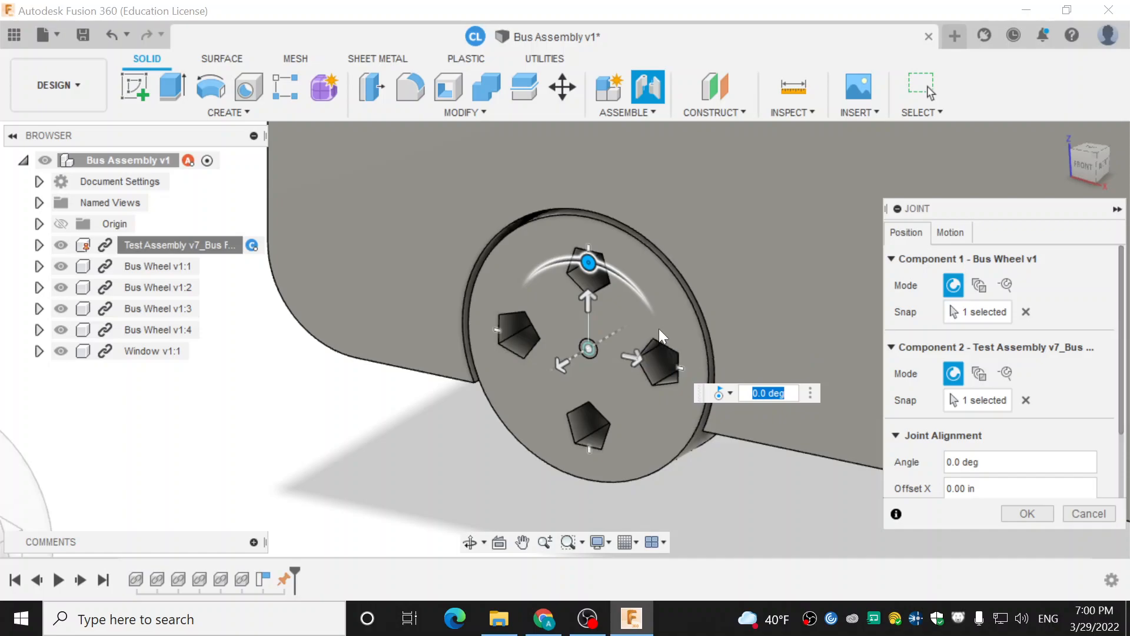
scroll(611, 346, "up", 3)
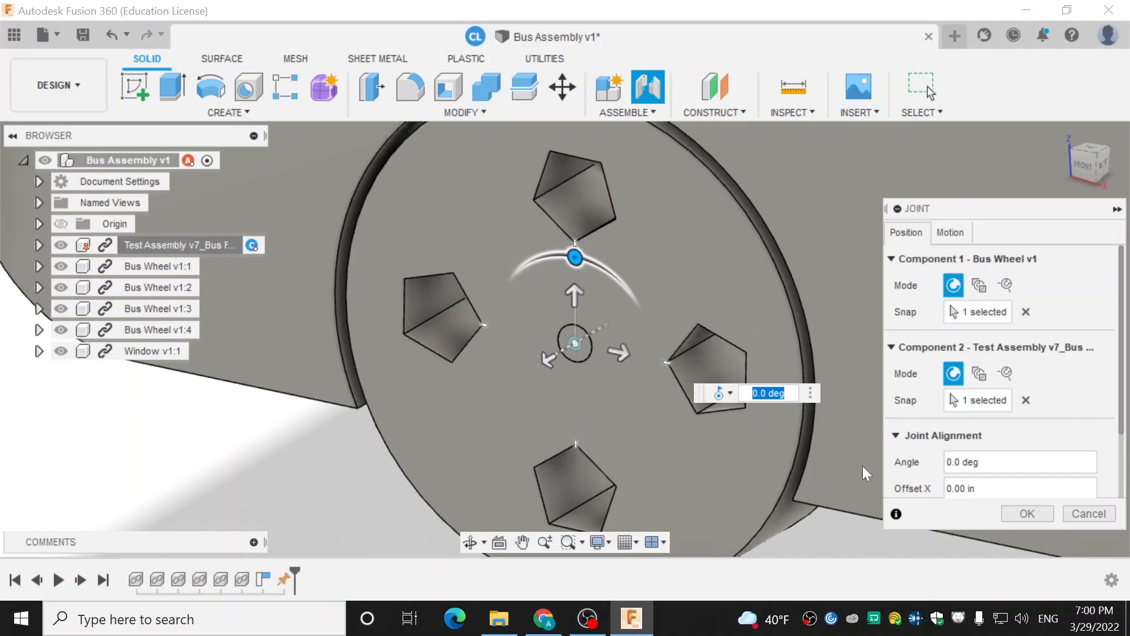
scroll(1003, 377, "down", 2)
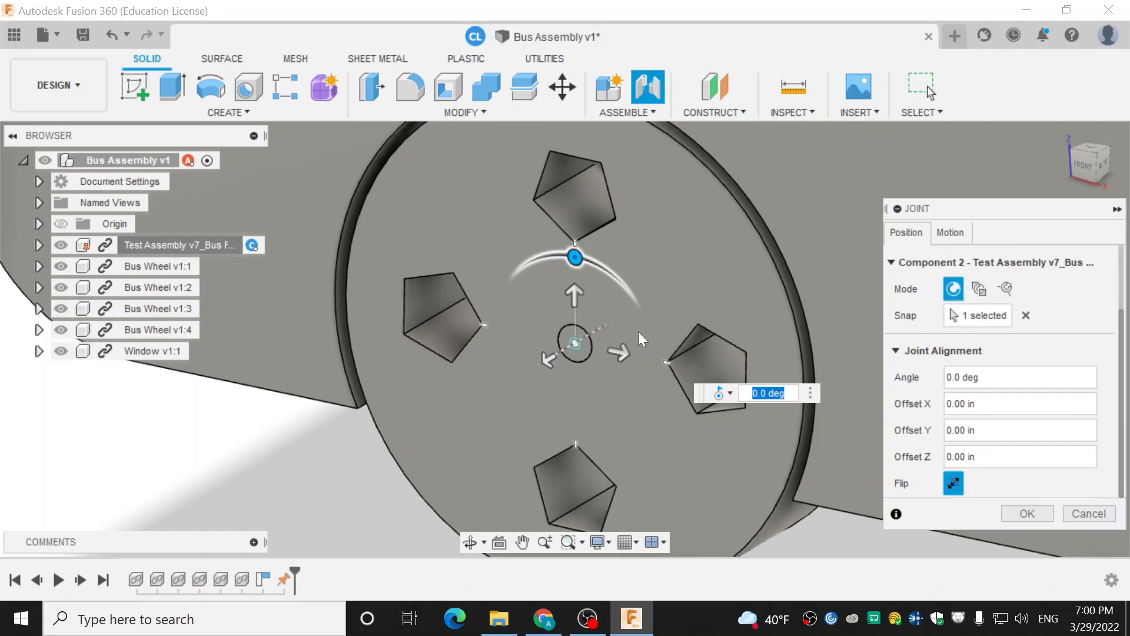
mouse_move(543, 358)
left_mouse_down()
mouse_move(504, 384)
mouse_move(572, 359)
mouse_move(580, 341)
mouse_move(523, 371)
mouse_move(538, 377)
left_mouse_up()
scroll(796, 418, "down", 2)
middle_click_drag(805, 439, 810, 238, "shift")
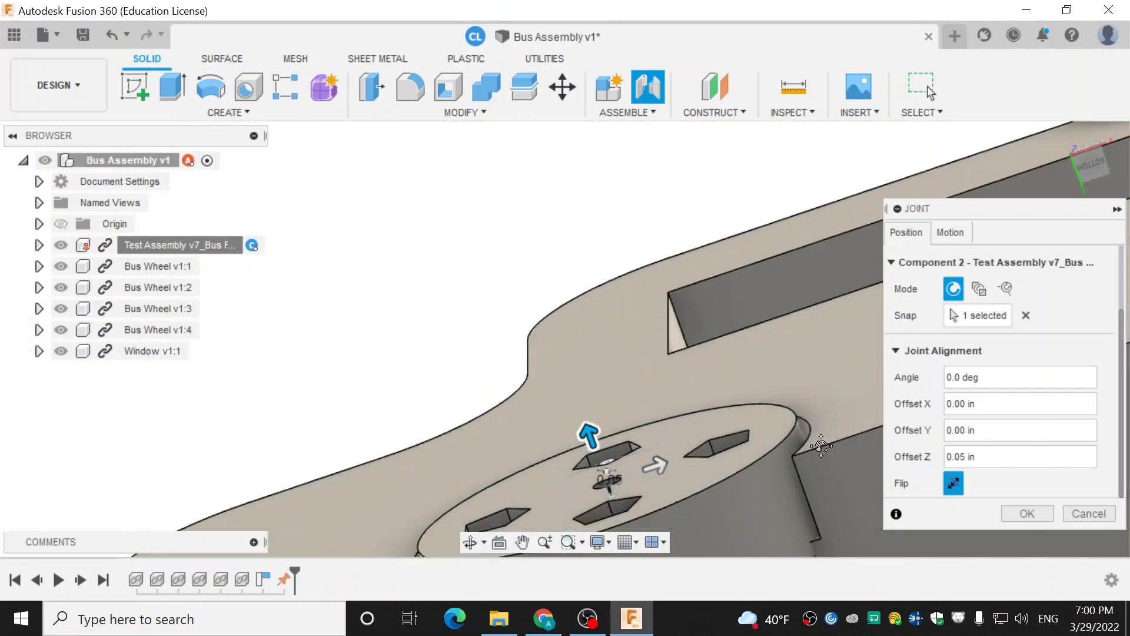
middle_click_drag(695, 452, 681, 285)
middle_click_drag(751, 397, 853, 415, "shift")
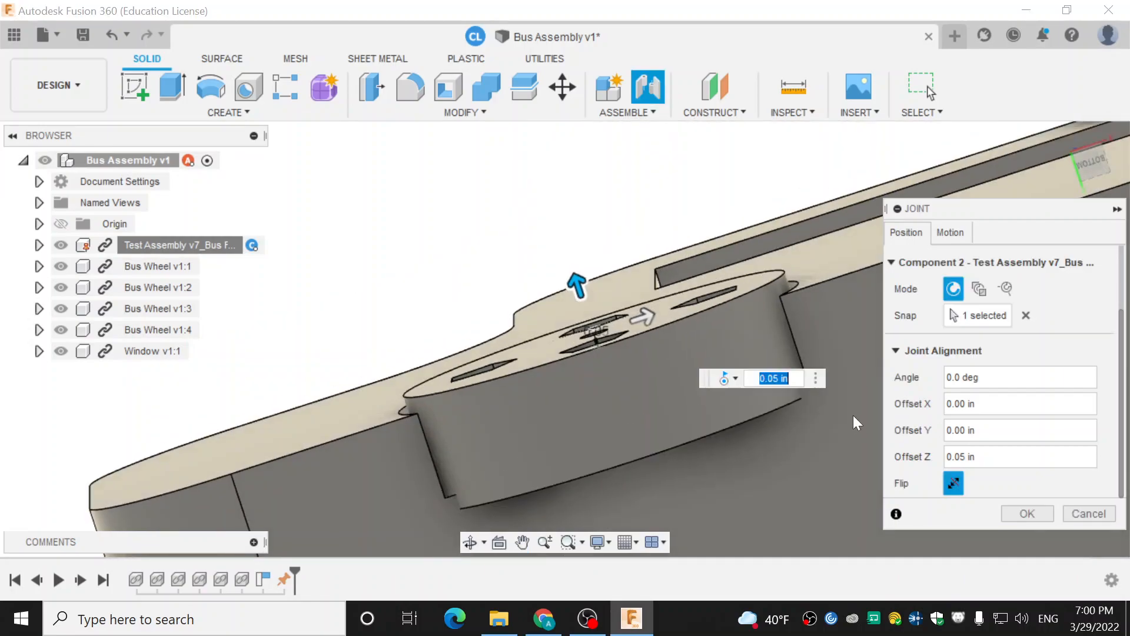
left_click_drag(578, 288, 599, 312)
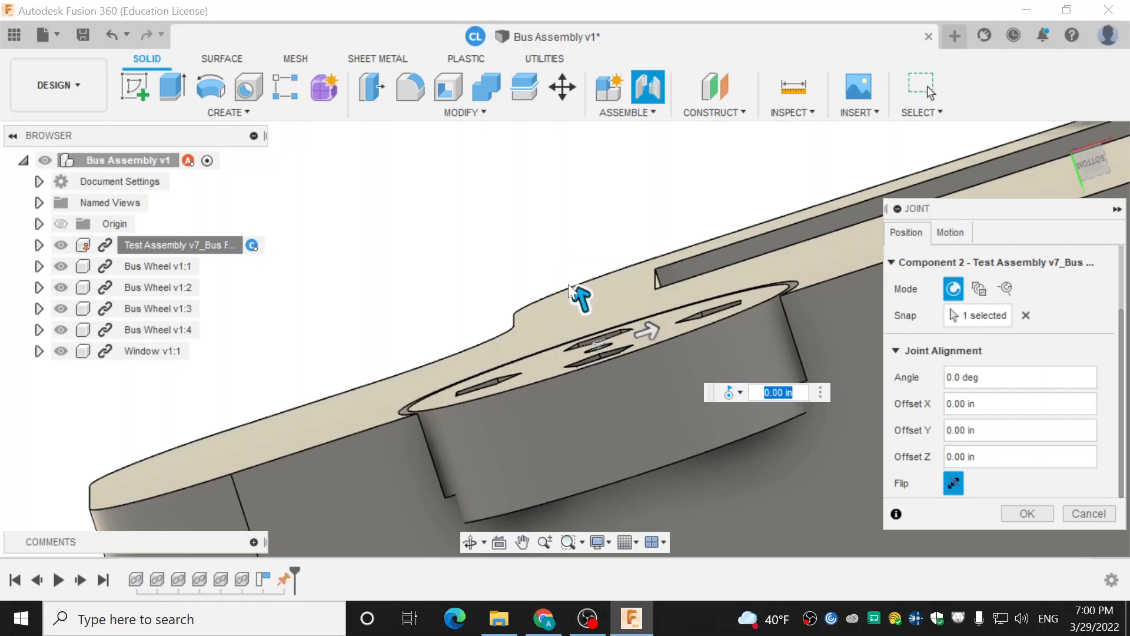
left_click_drag(581, 297, 564, 242)
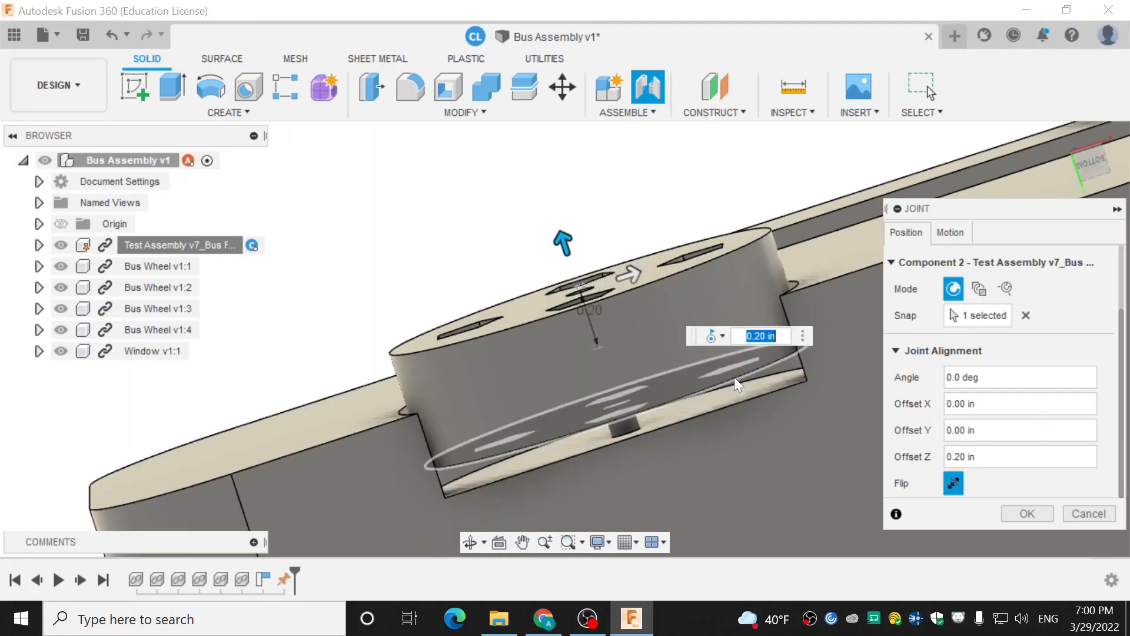
middle_click_drag(734, 378, 730, 358, "shift")
middle_click_drag(640, 356, 625, 417, "shift")
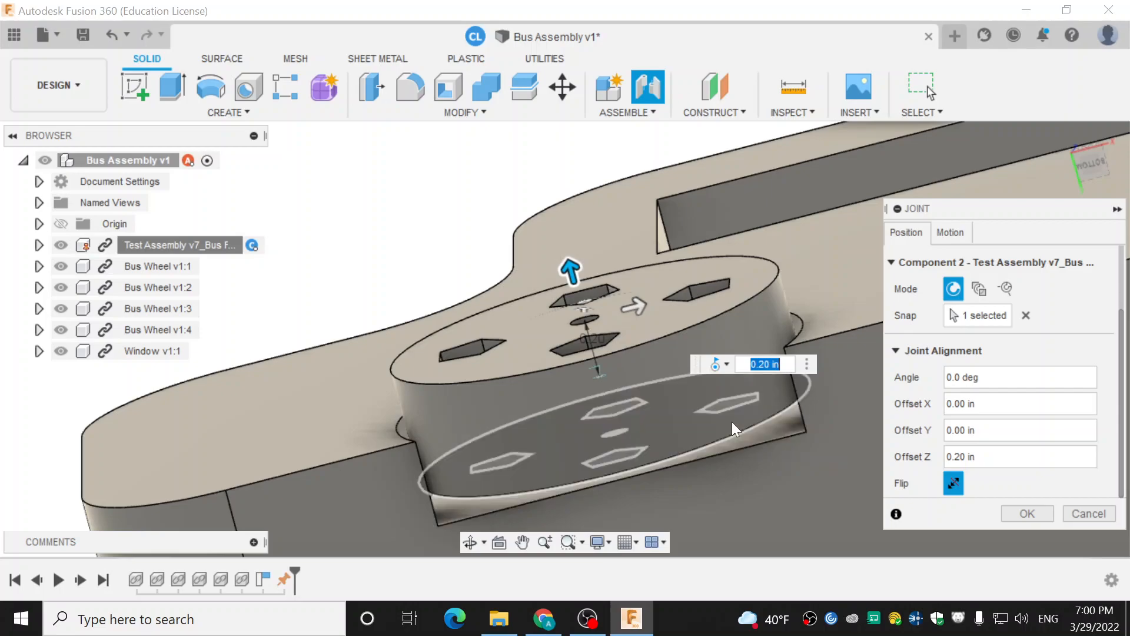
scroll(732, 422, "up", 4)
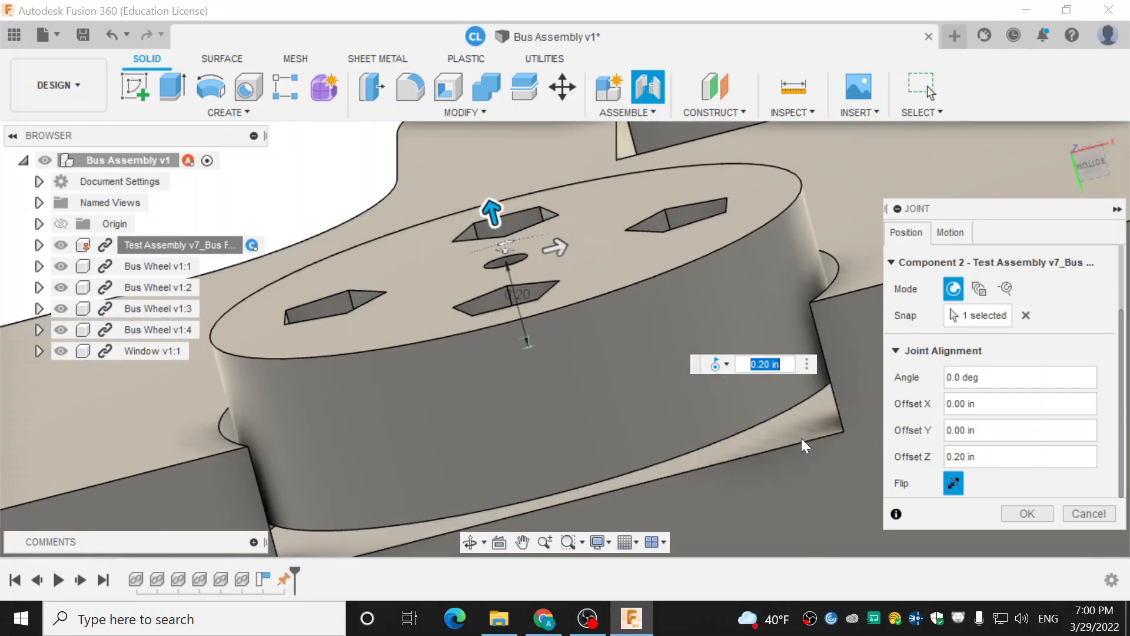
left_click(810, 419)
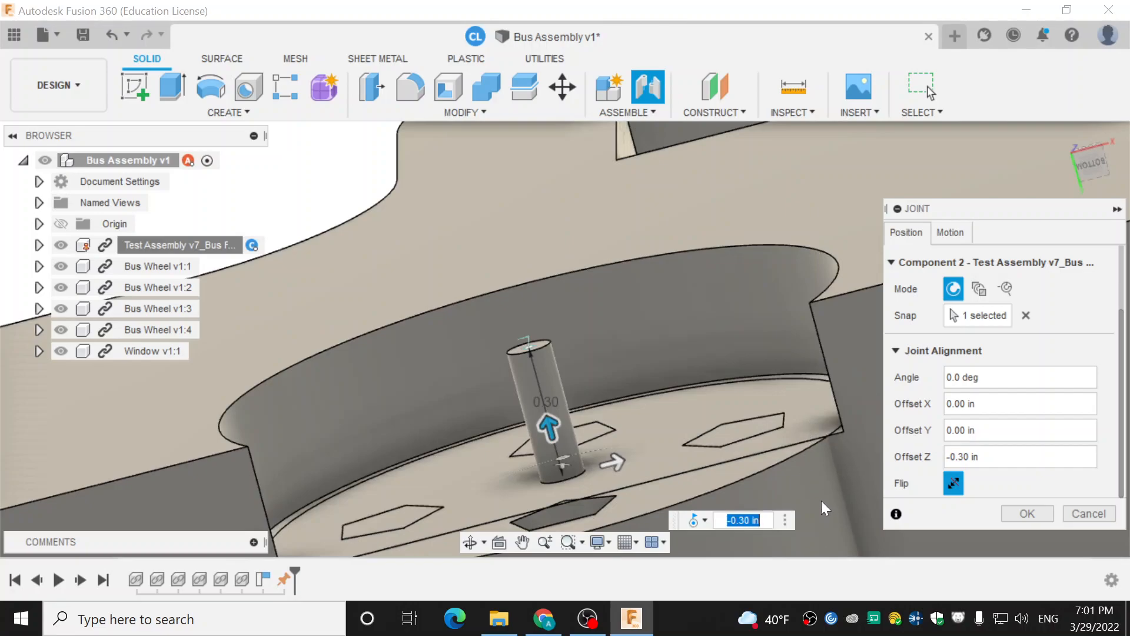
scroll(821, 501, "down", 1)
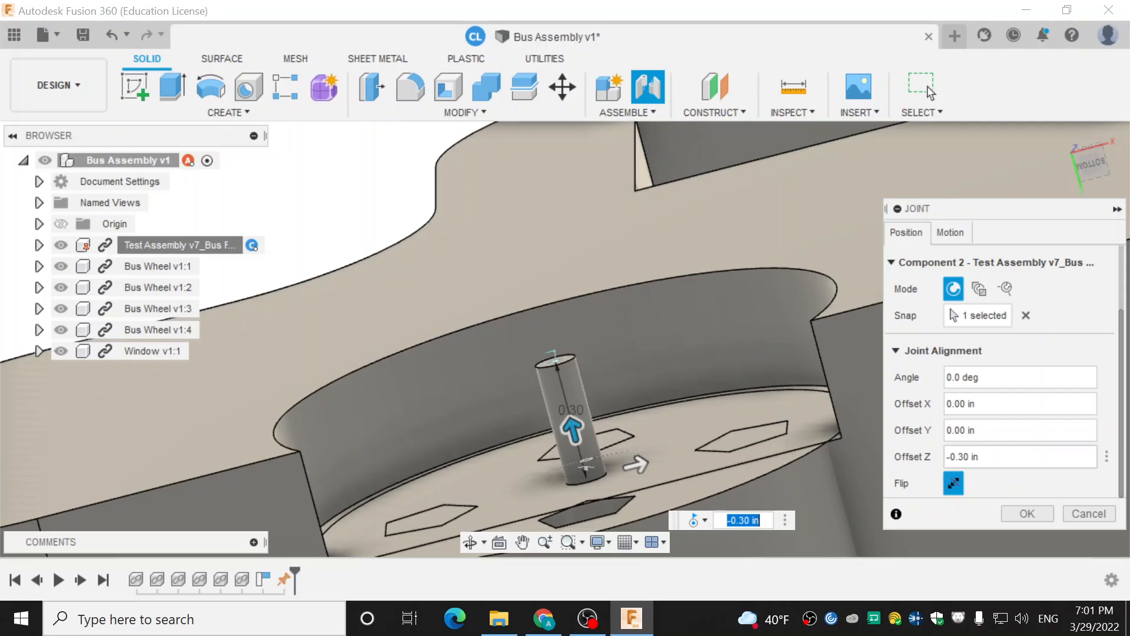
left_click(955, 484)
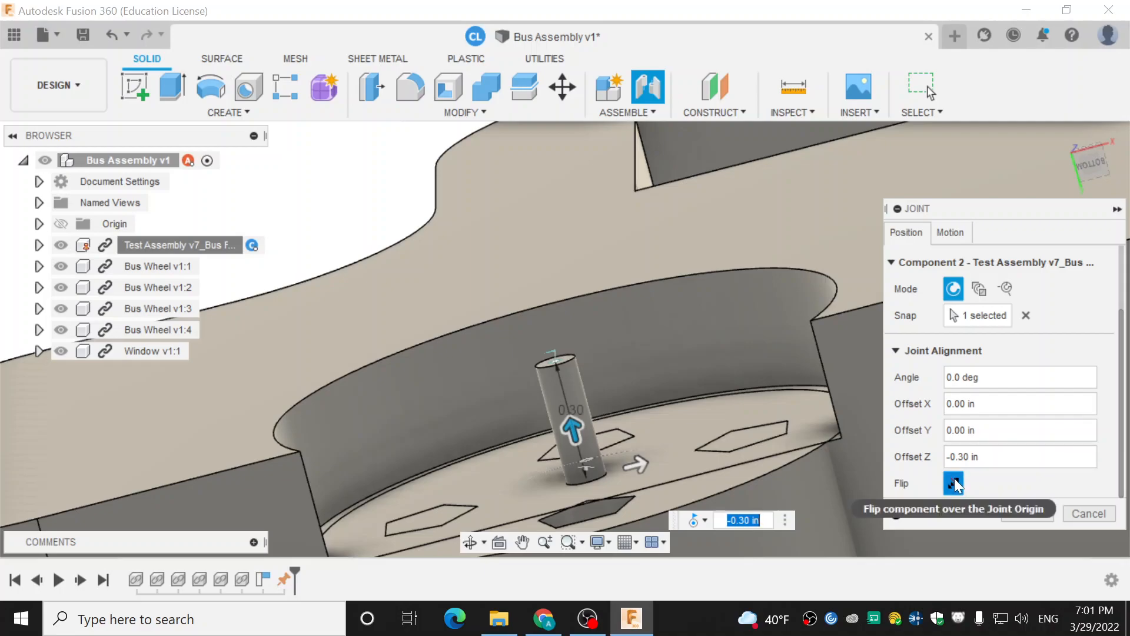
left_click(1036, 514)
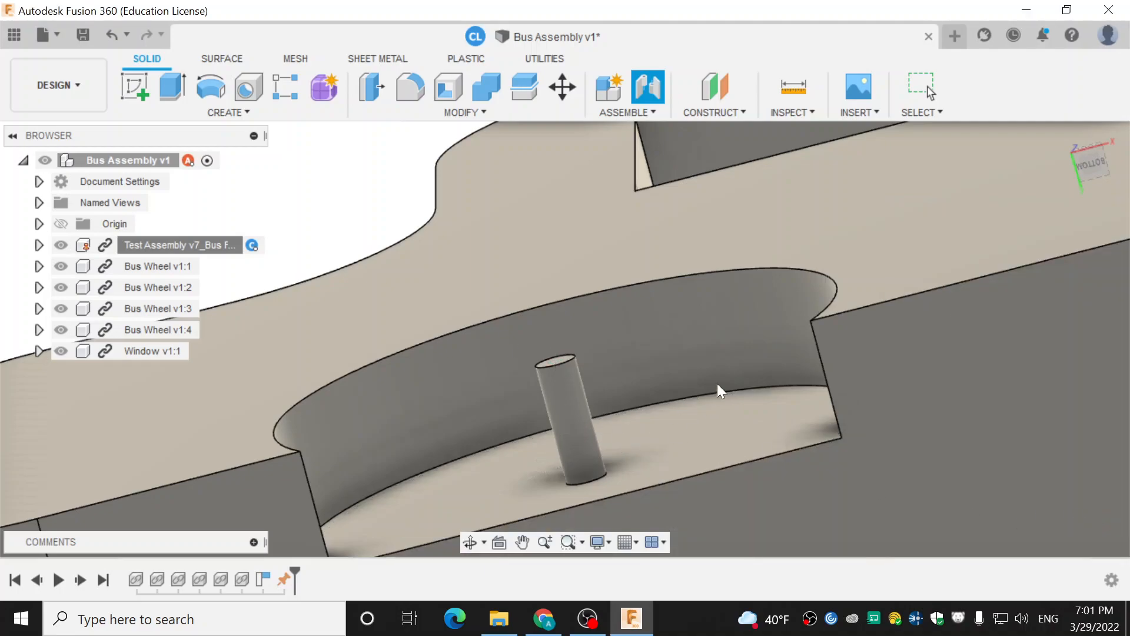
left_click(600, 243)
scroll(601, 245, "down", 5)
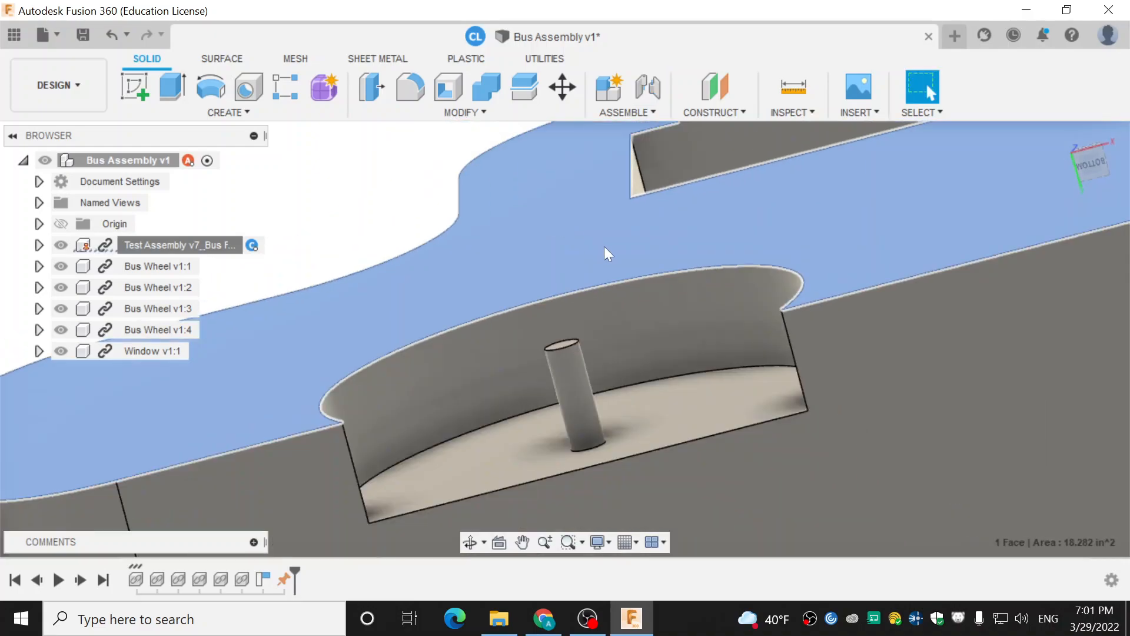
middle_click_drag(702, 222, 612, 343, "shift")
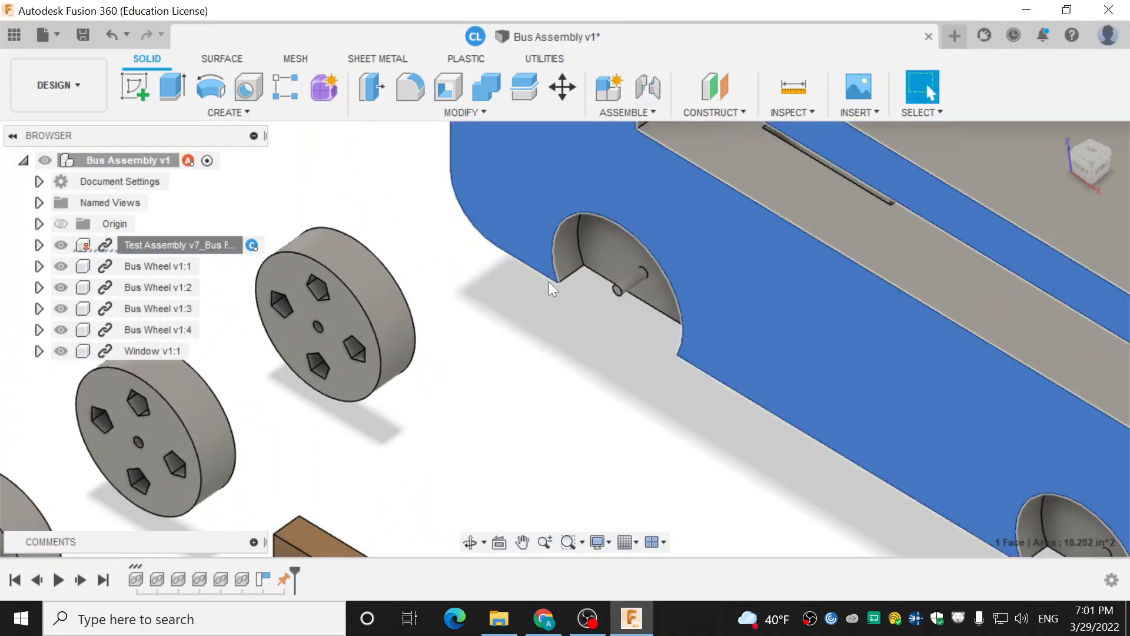
left_click(655, 93)
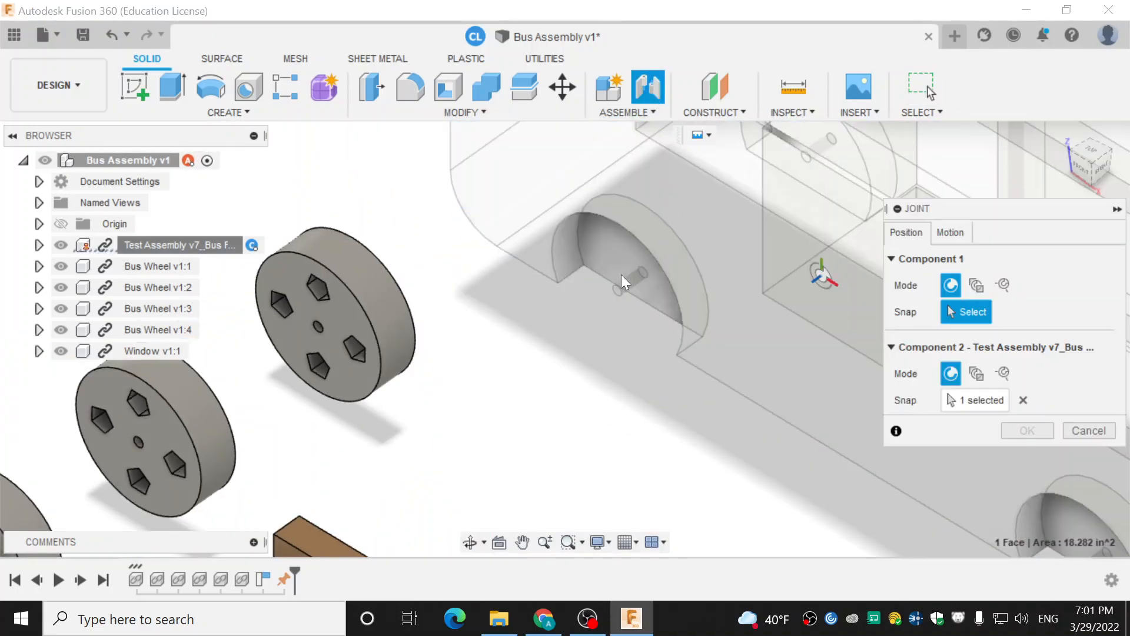
middle_click_drag(456, 304, 465, 250, "shift")
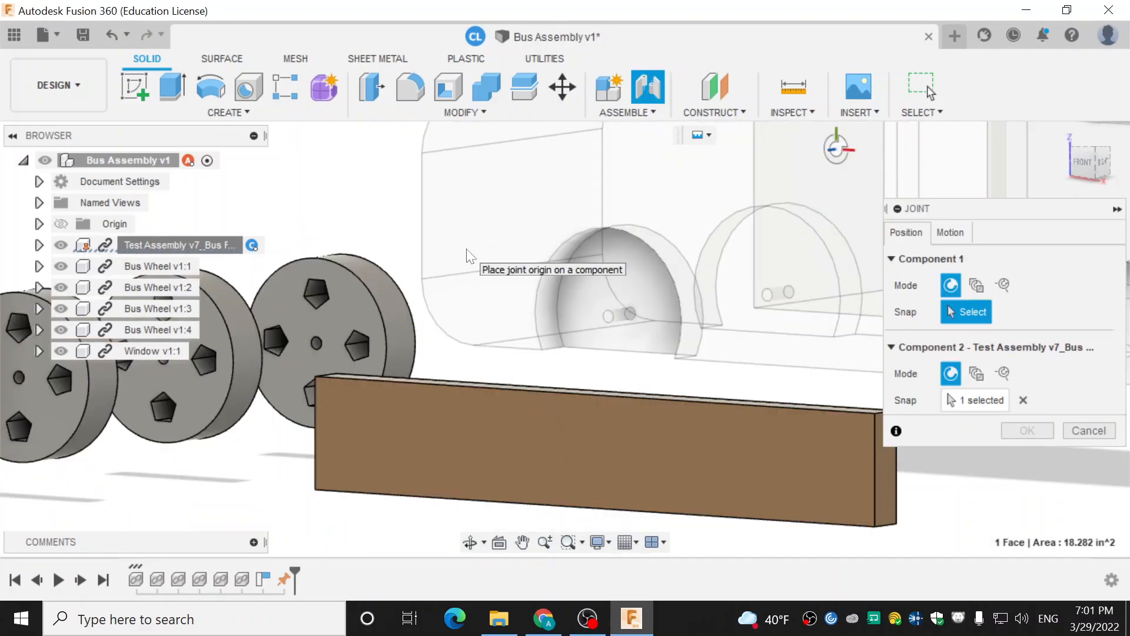
scroll(350, 291, "up", 5)
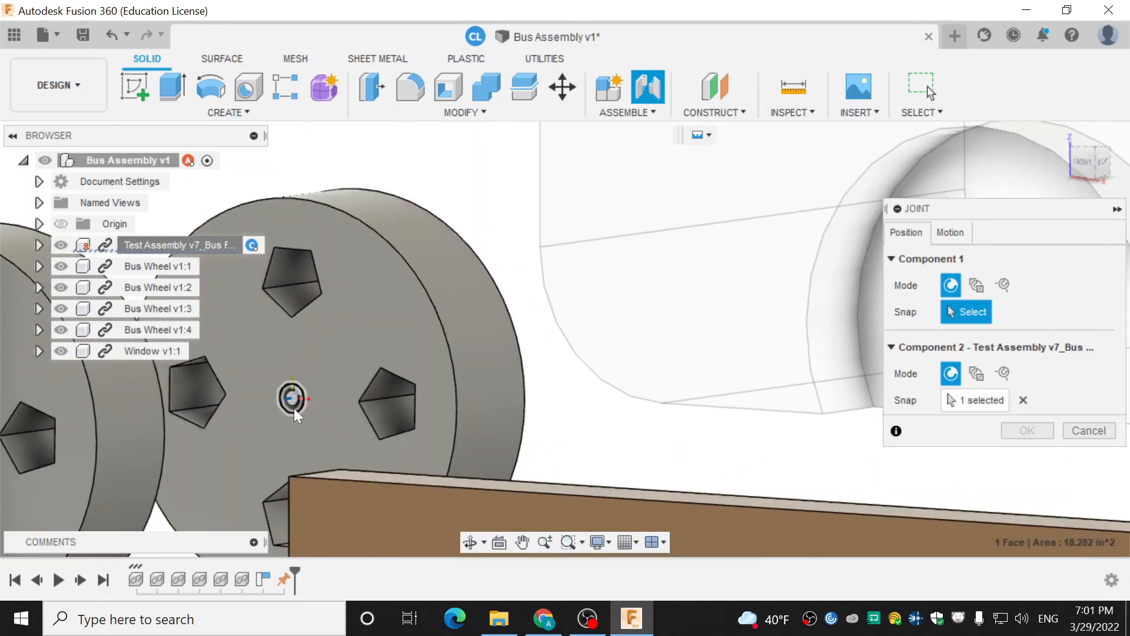
left_click(292, 400)
middle_click_drag(771, 365, 544, 345)
scroll(786, 340, "down", 3)
scroll(544, 345, "down", 2)
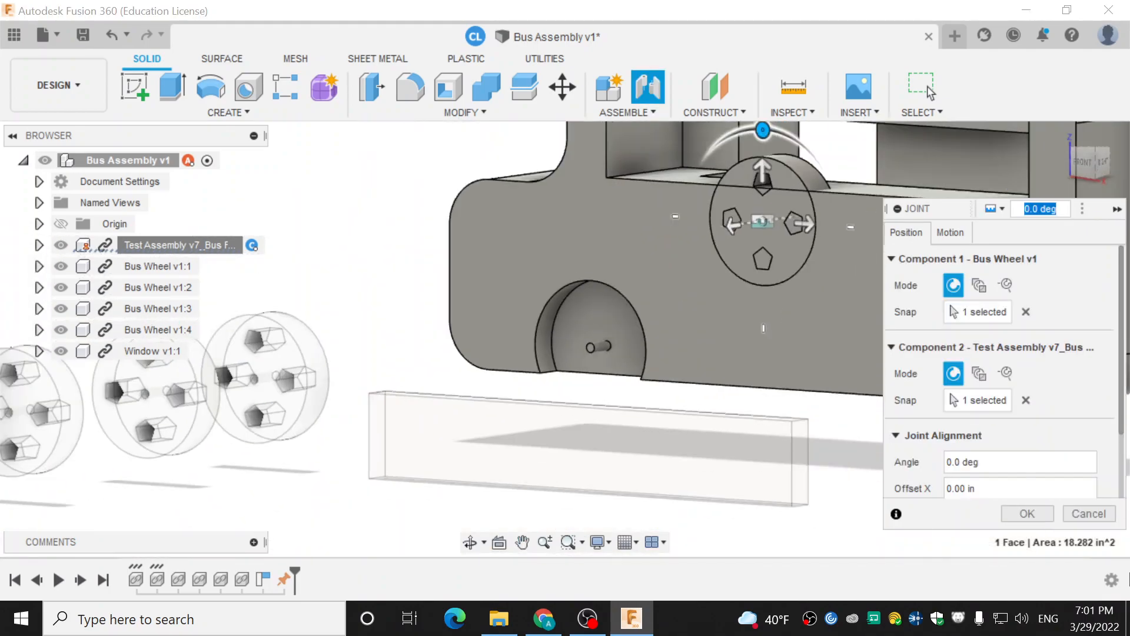
left_click(1082, 518)
middle_click_drag(486, 286, 381, 160, "shift")
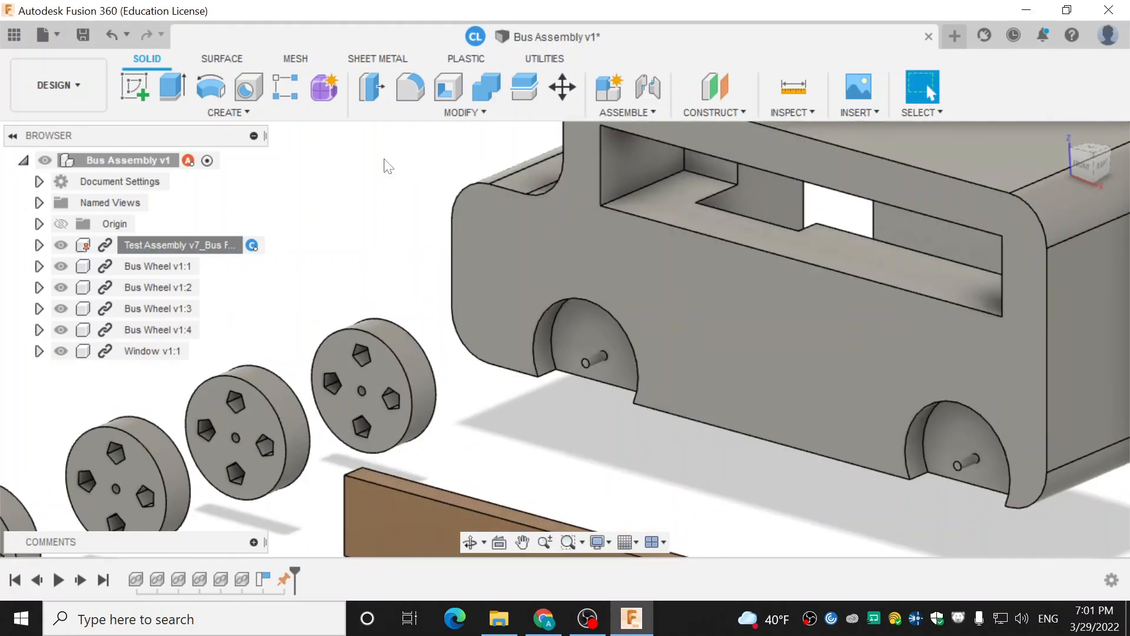
middle_click_drag(522, 233, 552, 136)
Start a new joint and pick the wheel hub centre as the first origin
left_click(648, 88)
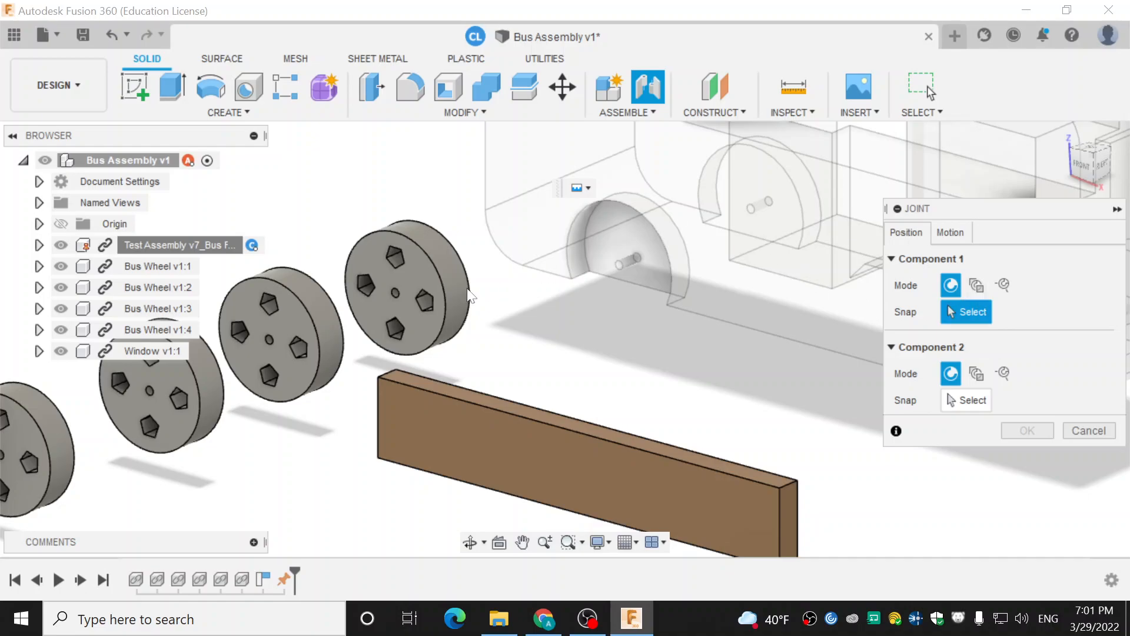
left_click(968, 404)
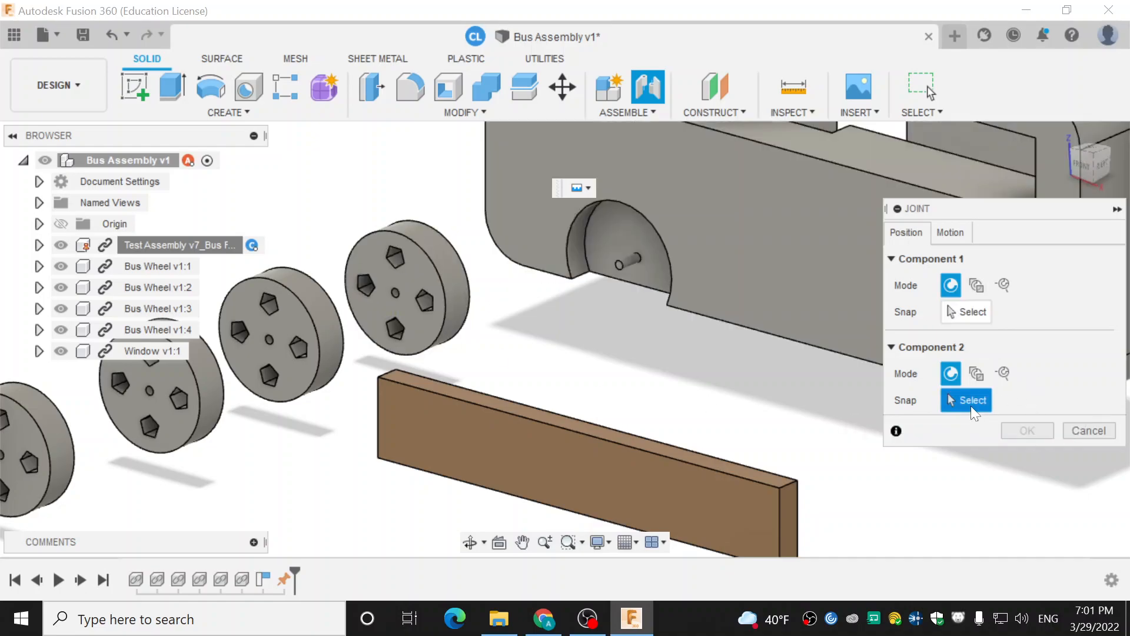
left_click(971, 311)
scroll(387, 316, "up", 10)
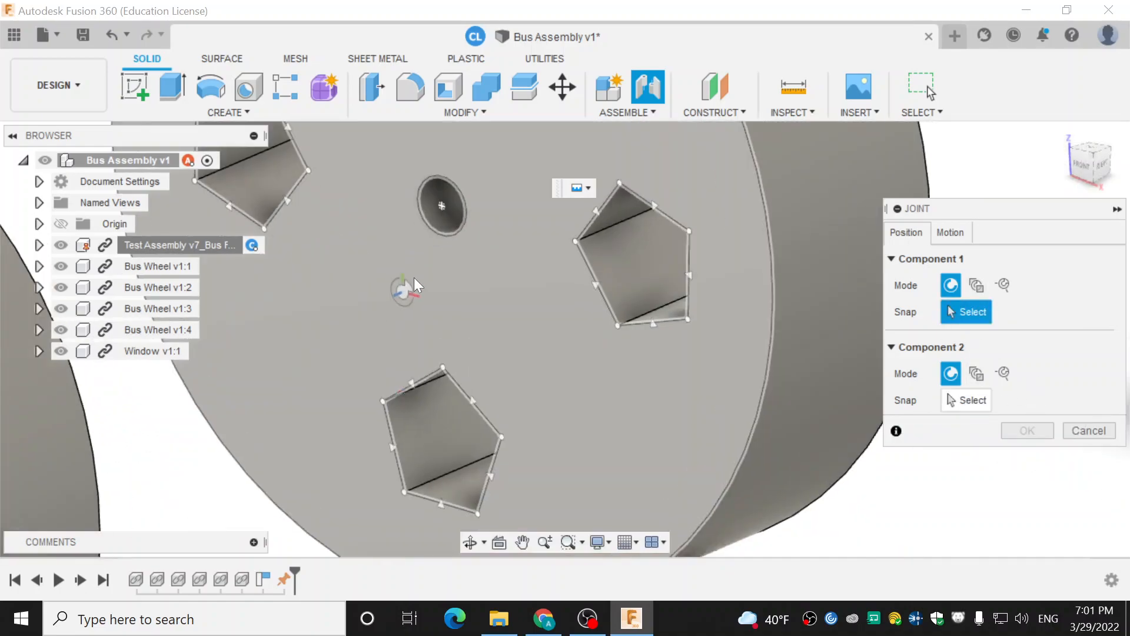
left_click(447, 218)
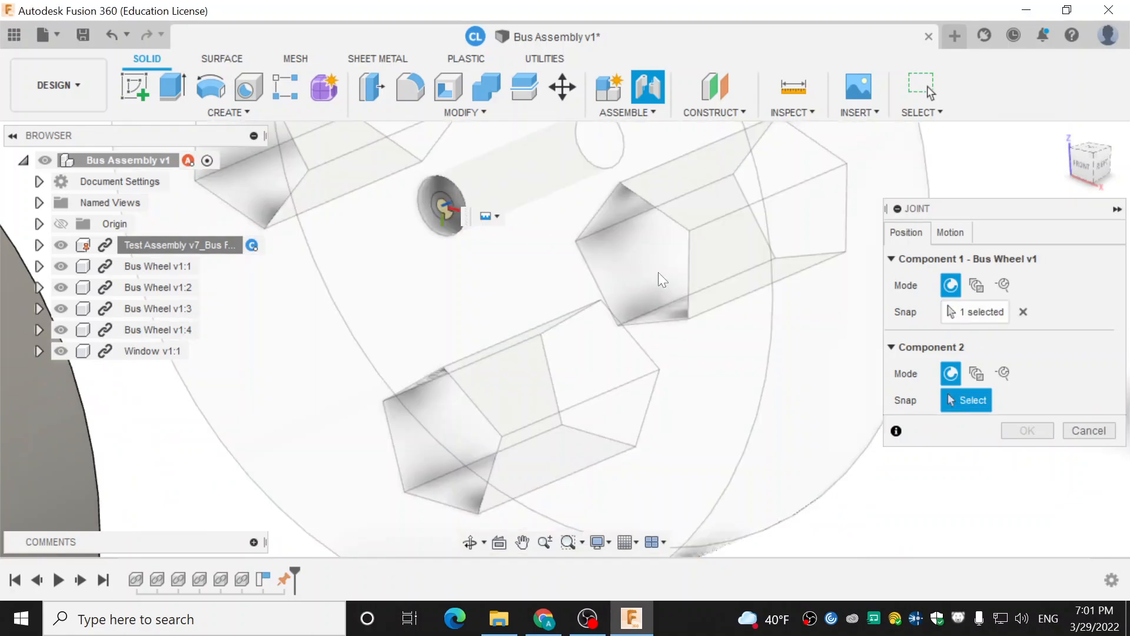
Snap the wheel onto the frame's axle end and drag it outward to a 0.40 in offset
scroll(657, 271, "down", 10)
scroll(648, 377, "up", 6)
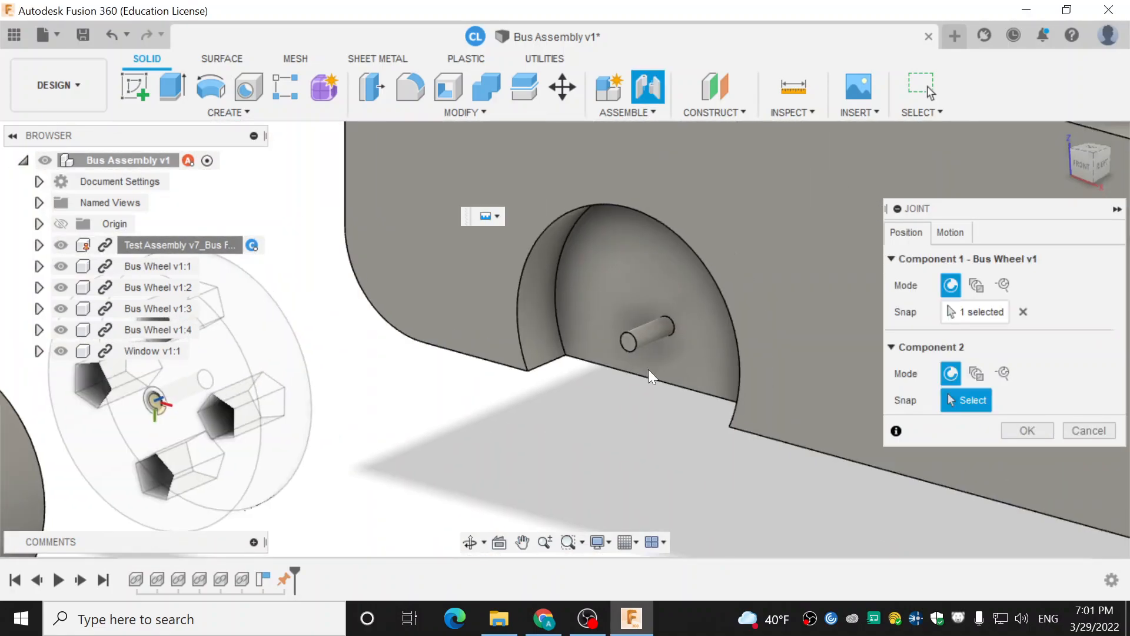
scroll(630, 343, "up", 3)
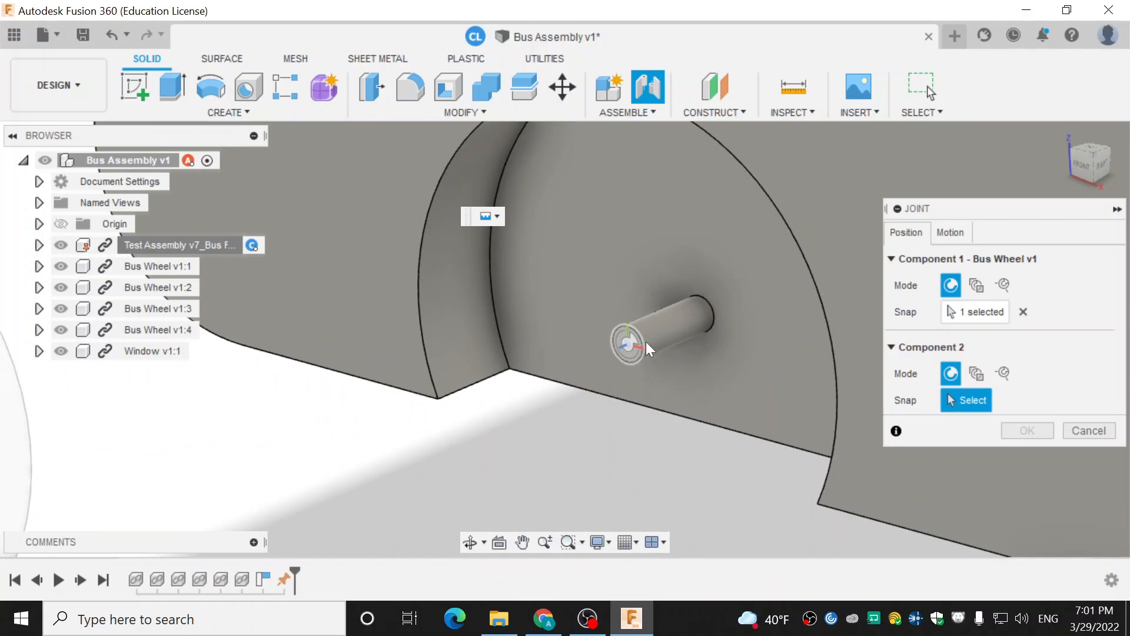
left_click(628, 345)
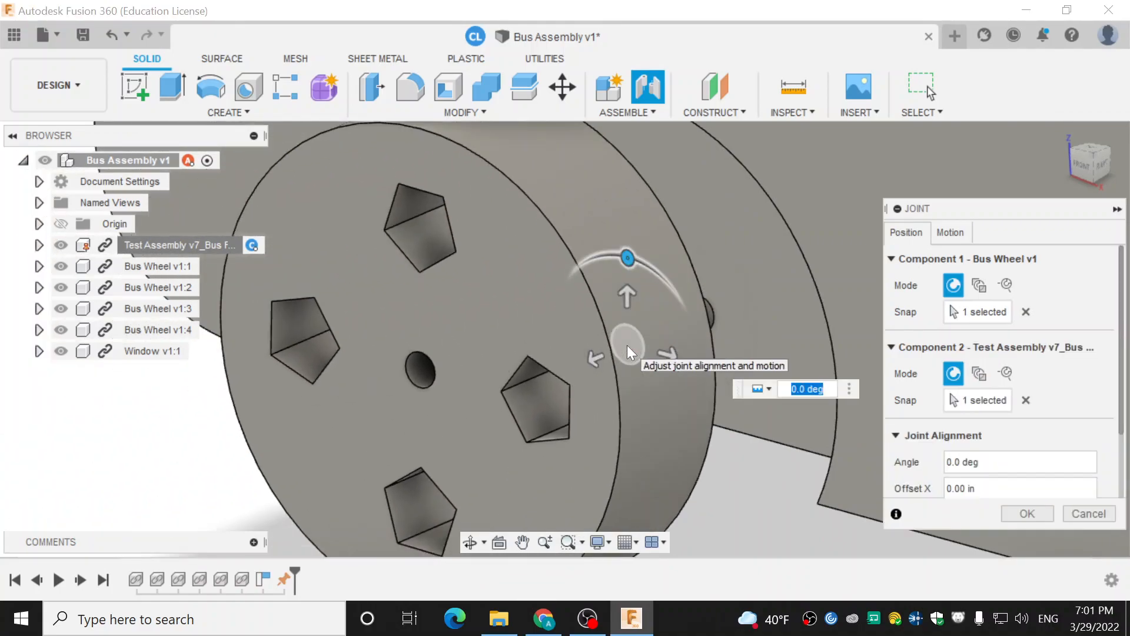
middle_click_drag(776, 425, 780, 300, "shift")
middle_click_drag(645, 357, 595, 178)
left_click_drag(541, 300, 431, 212)
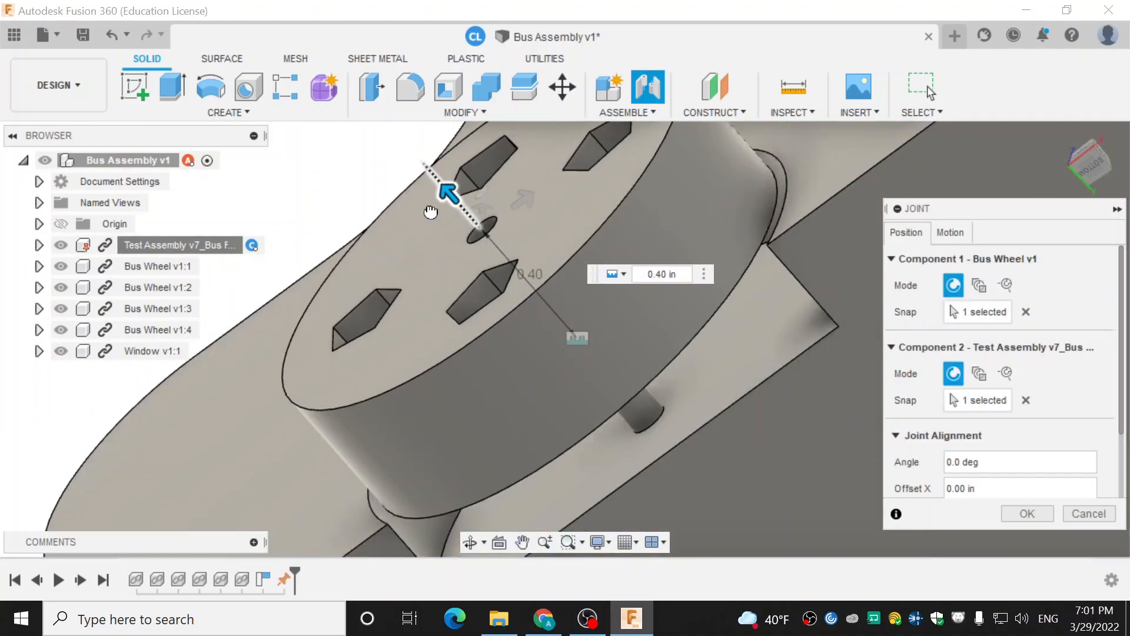
Try a -0.30 in offset and flip the wheel back and forth to compare orientations
left_click(782, 339)
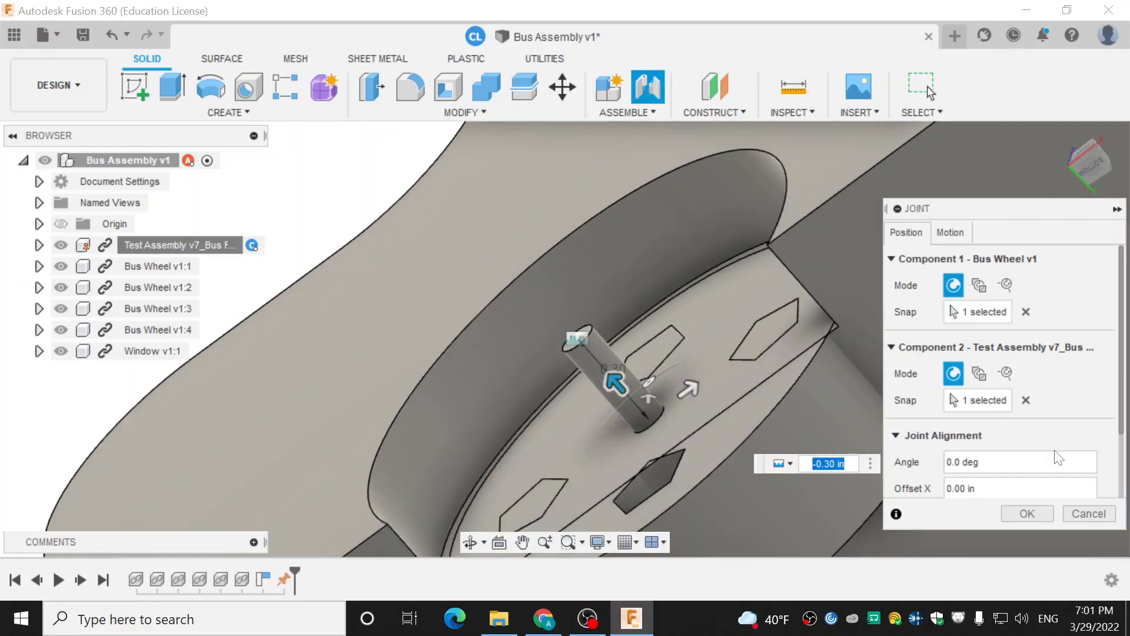
scroll(1054, 455, "down", 2)
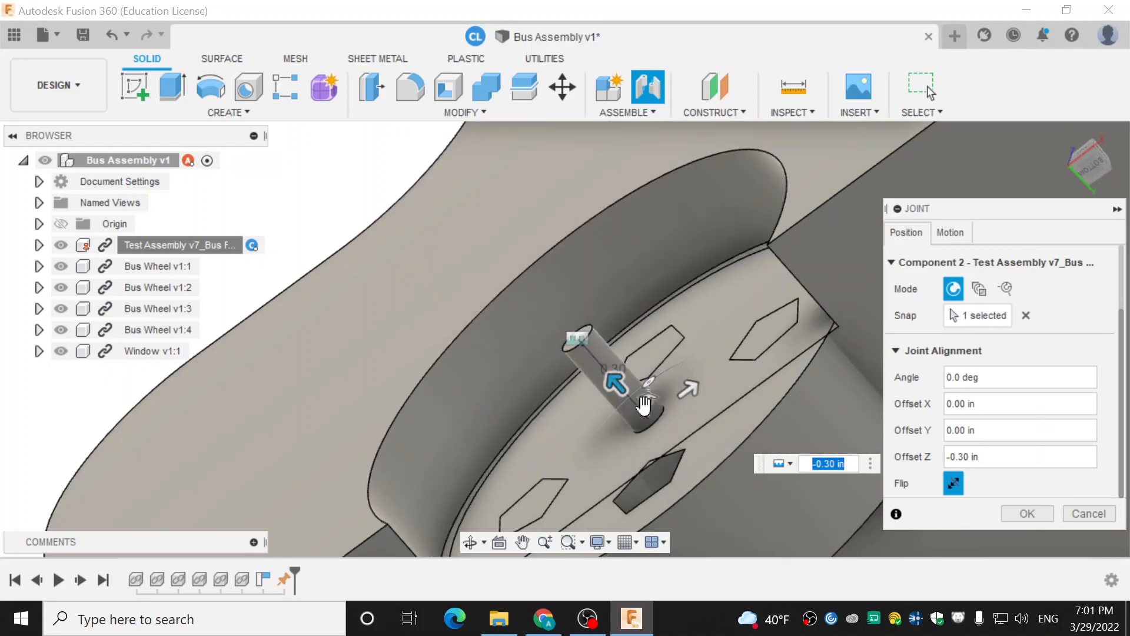
left_click(953, 483)
middle_click_drag(733, 308, 739, 256, "shift")
middle_click_drag(801, 394, 796, 365, "shift")
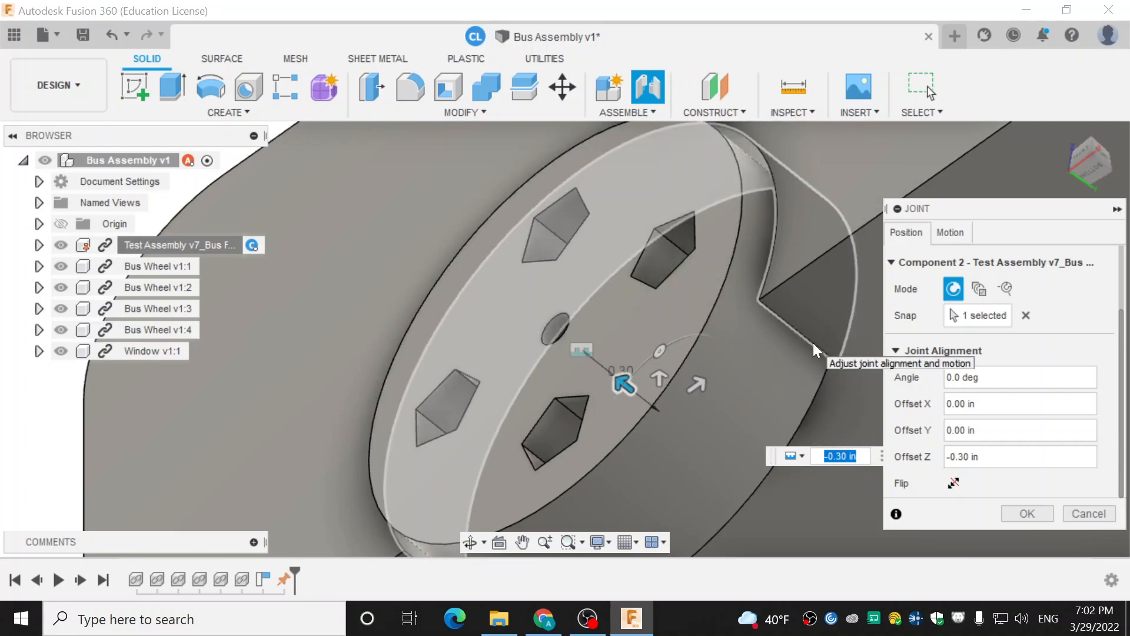
left_click(960, 482)
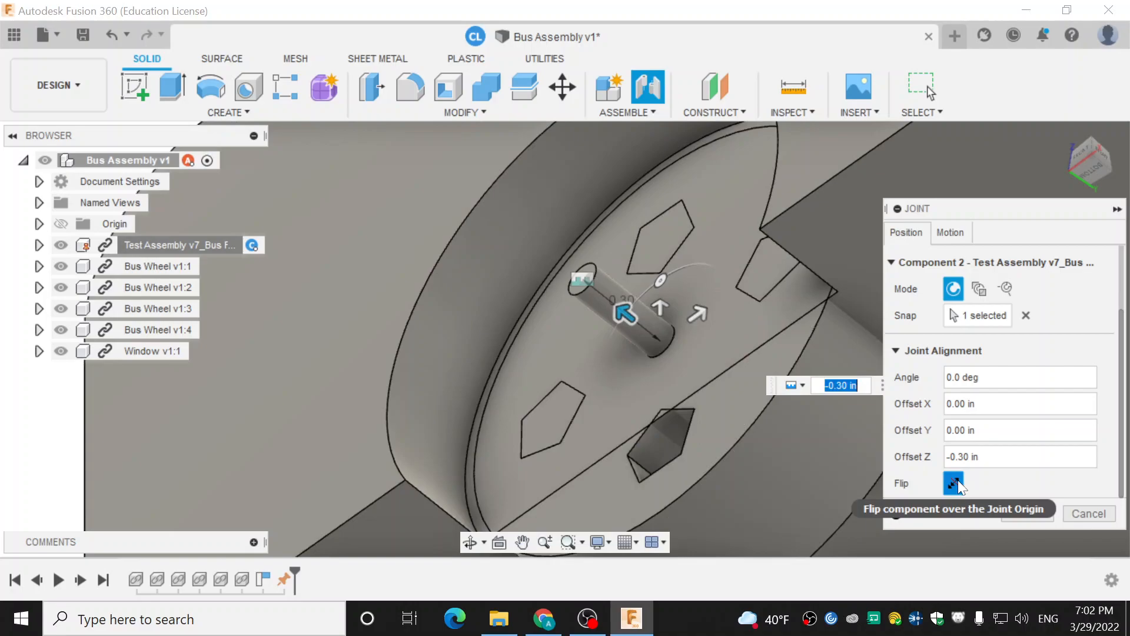
left_click(958, 479)
left_click(959, 479)
left_click(959, 479)
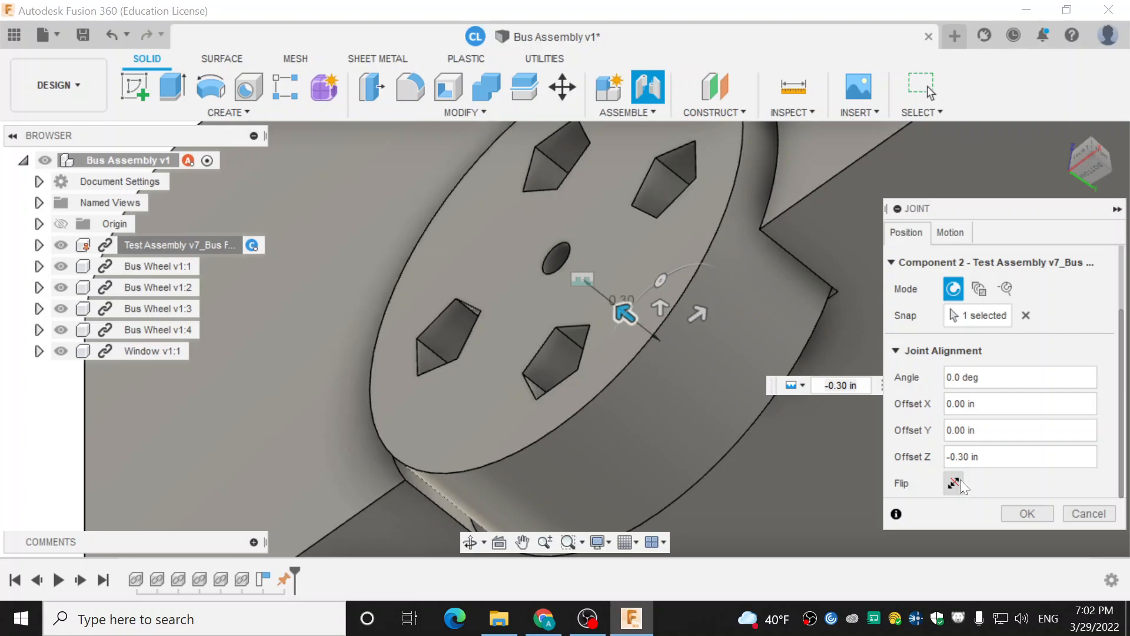
Settle the wheel at a -0.20 in offset in its original orientation and create the joint
left_click_drag(624, 313, 572, 271)
left_click(959, 481)
left_click(959, 481)
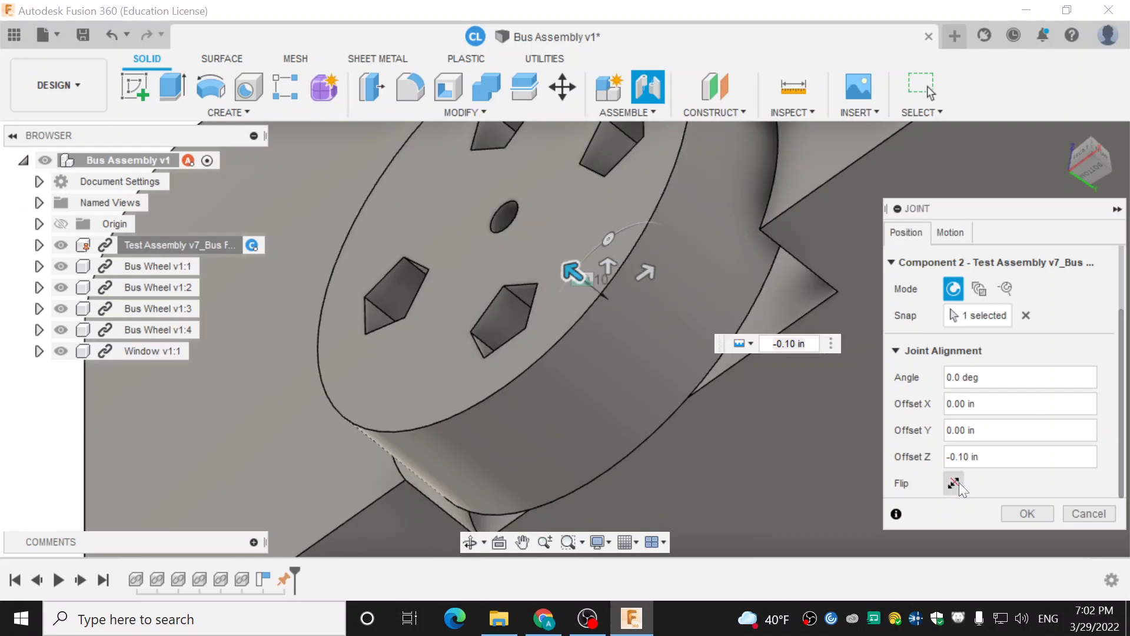
mouse_move(795, 416)
middle_mouse_down("shift")
mouse_move(793, 354)
mouse_move(799, 406)
middle_mouse_up("shift")
left_click_drag(576, 263, 604, 293)
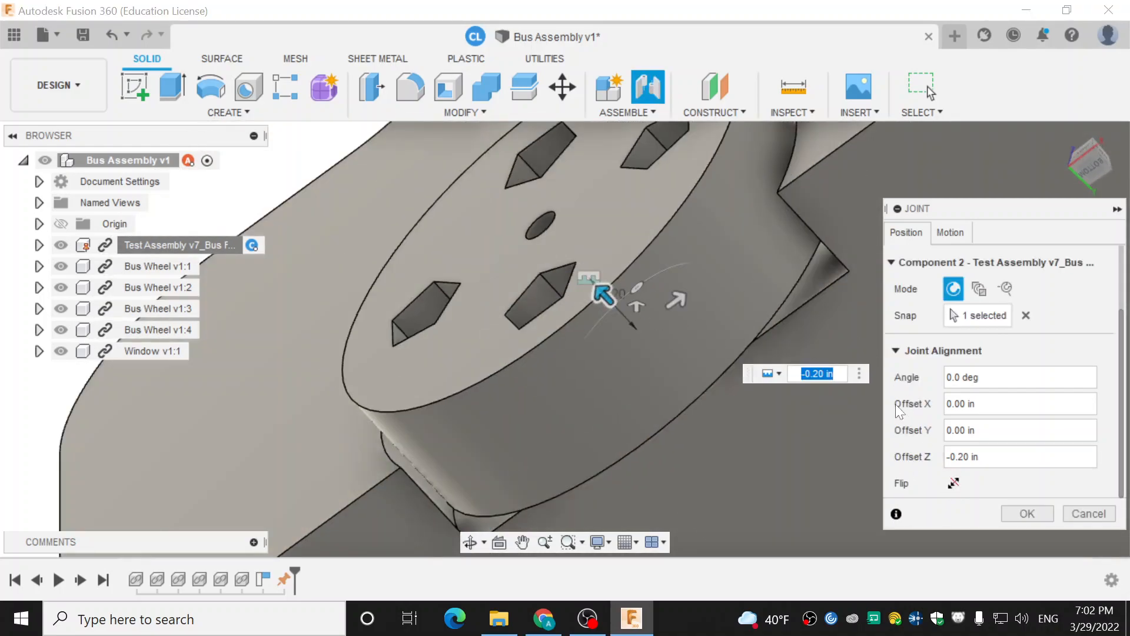
middle_click_drag(851, 343, 754, 407, "shift")
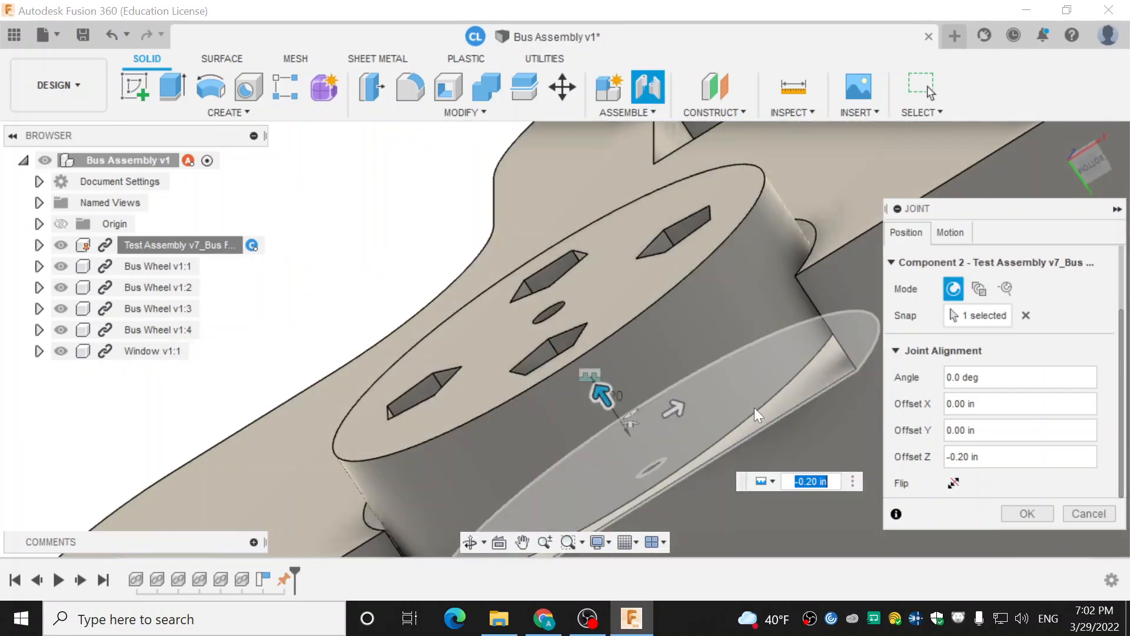
left_click(1025, 514)
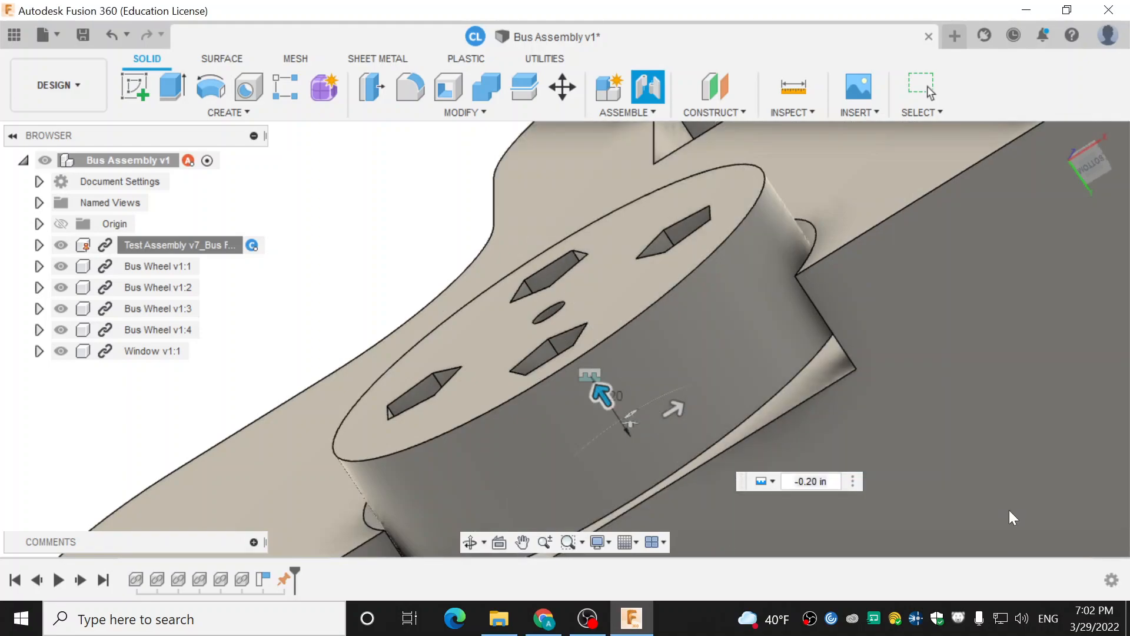
scroll(776, 395, "down", 5)
middle_click_drag(802, 377, 753, 289, "shift")
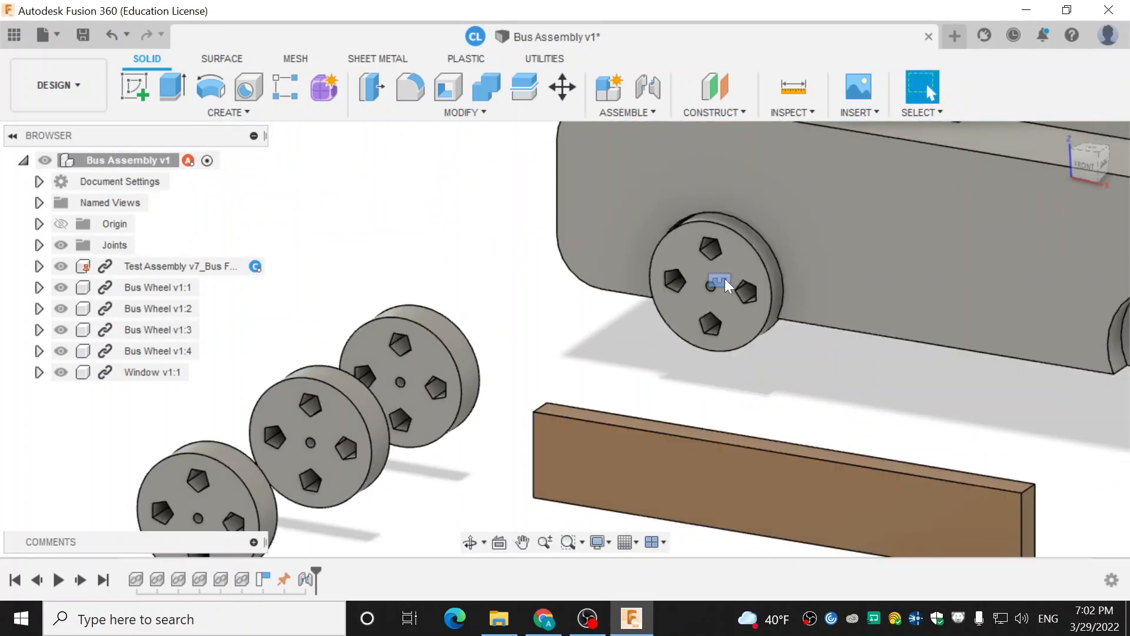
Edit the wheel joint, set it to Revolute about the Z axis, and animate the spin
right_click(725, 278)
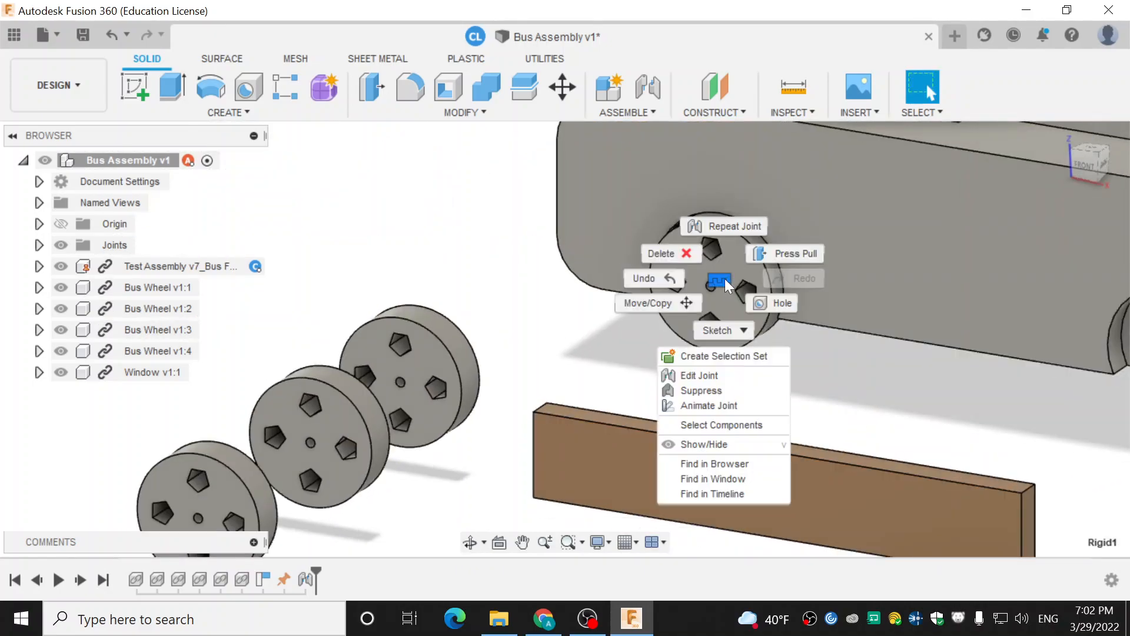
left_click(881, 404)
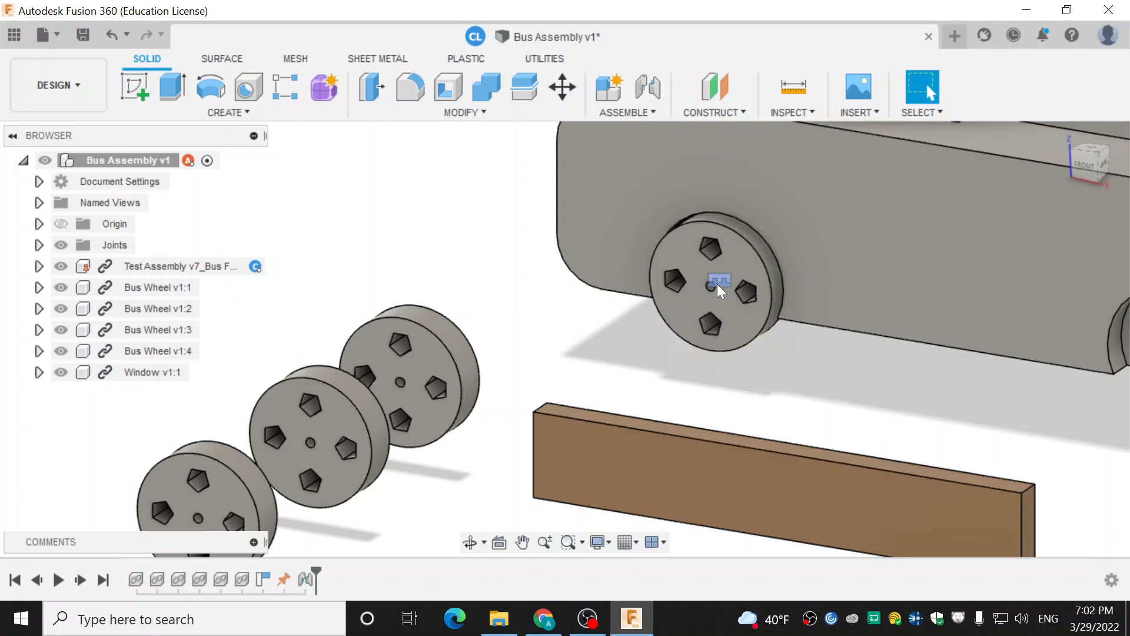
double_click(305, 587)
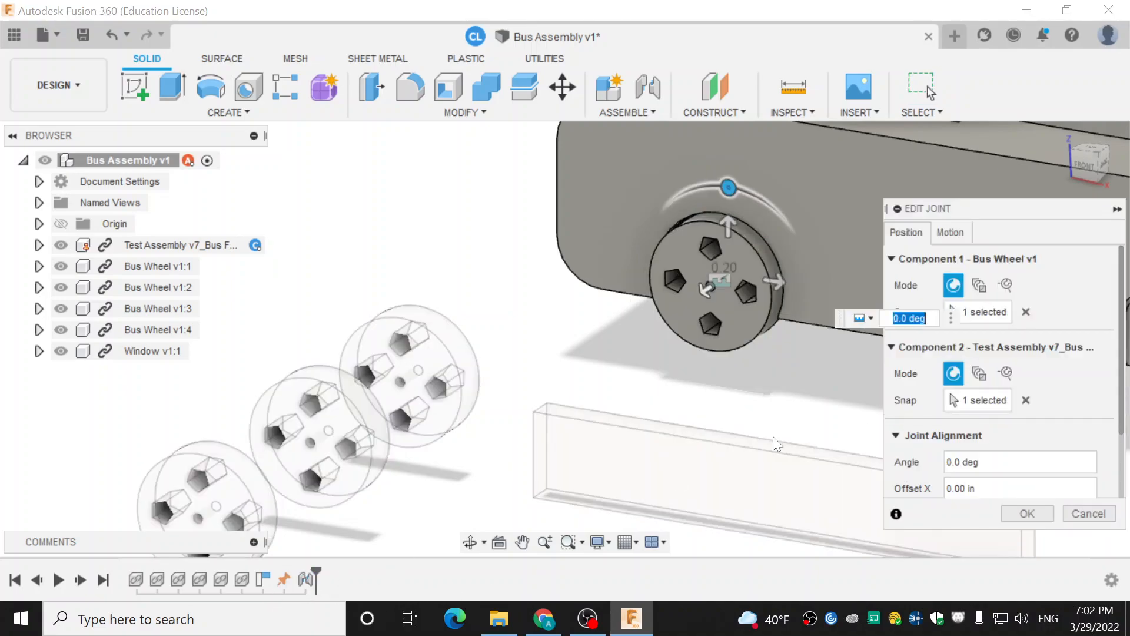
left_click(961, 236)
left_click(978, 262)
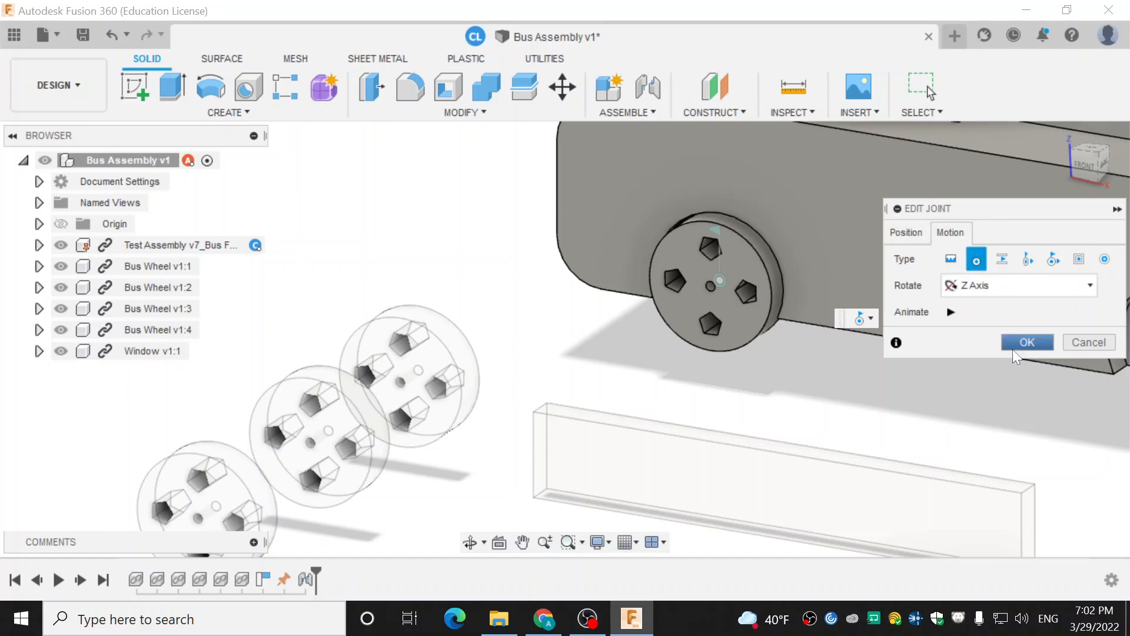
left_click(953, 314)
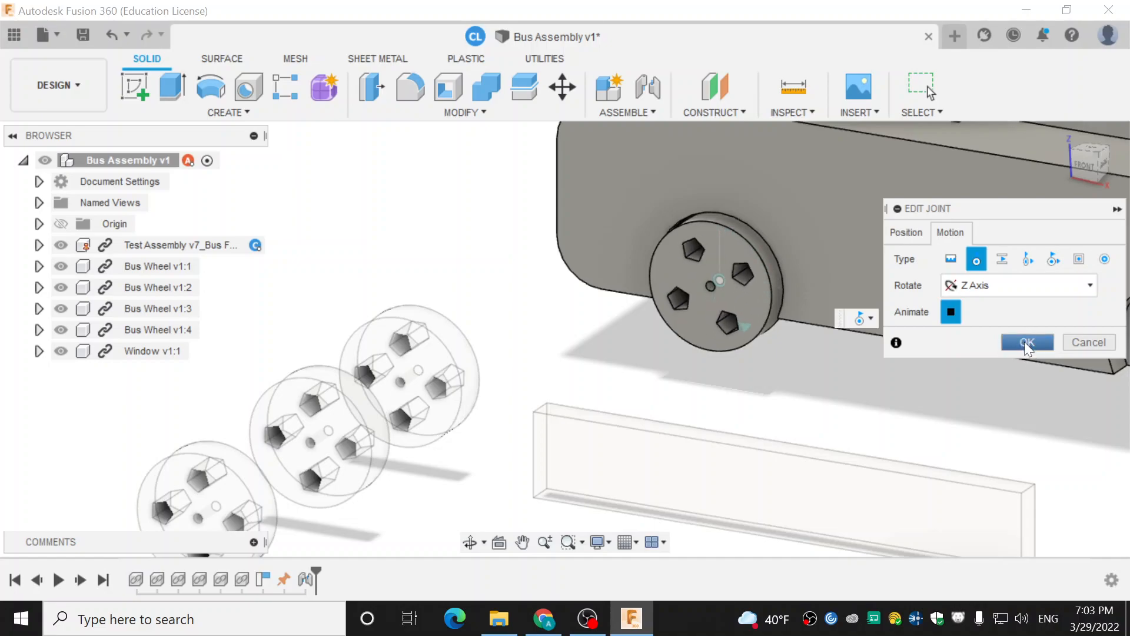
Commit the revolute joint and spin the wheel from under the bus to test its rotation
left_click(1027, 342)
middle_click_drag(736, 374, 763, 307, "shift")
left_click_drag(742, 281, 744, 338)
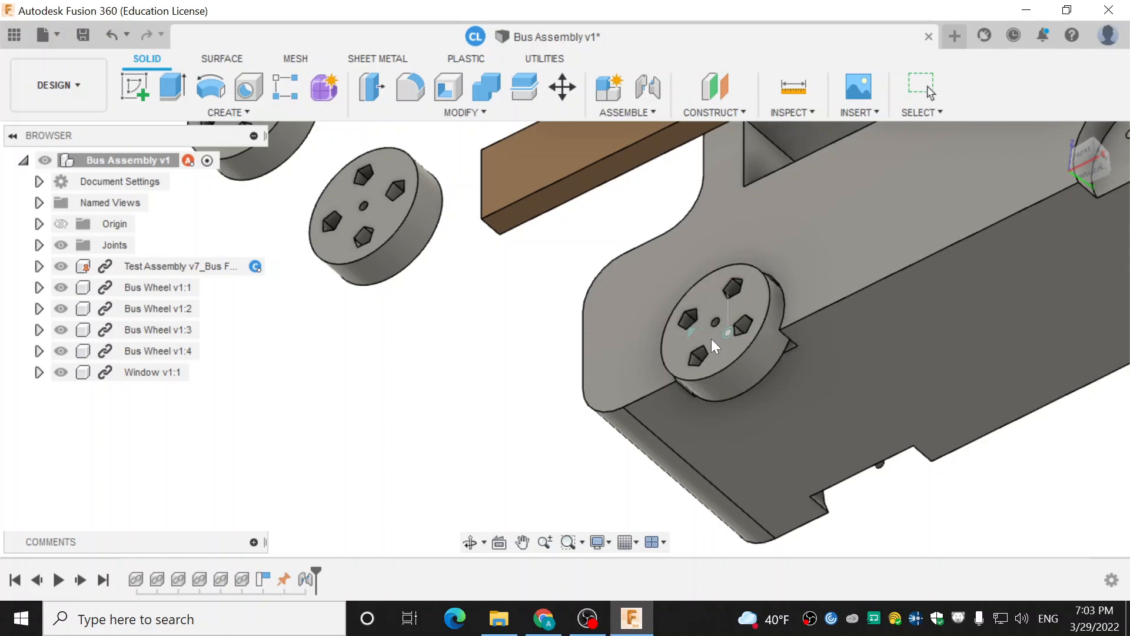
left_click_drag(711, 338, 739, 323)
scroll(833, 465, "down", 3)
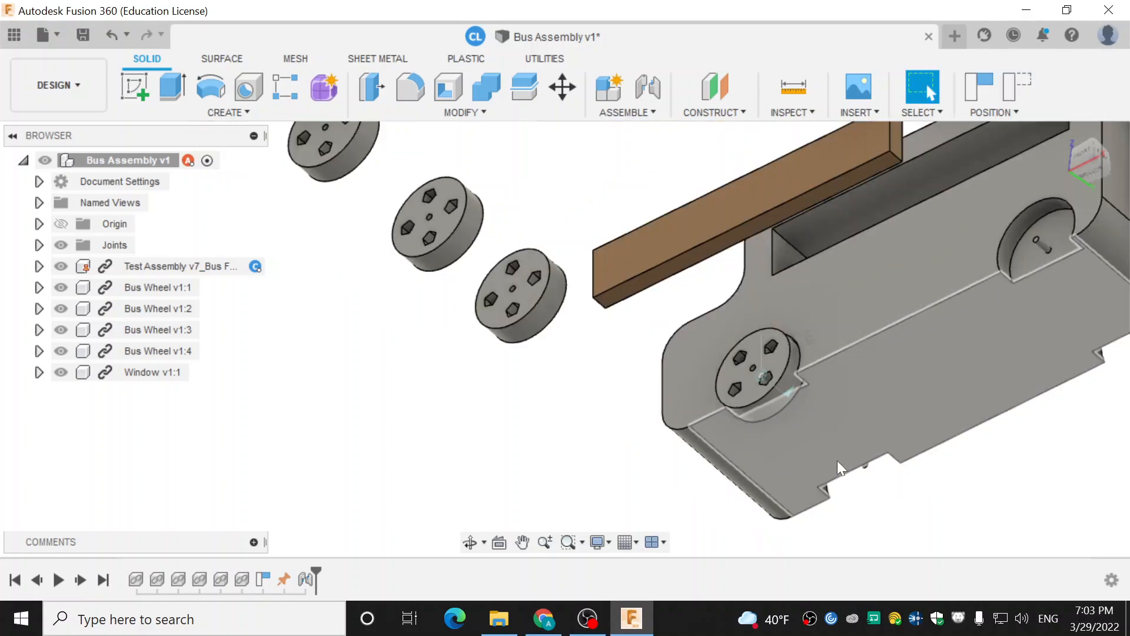
middle_click_drag(837, 460, 729, 288, "shift")
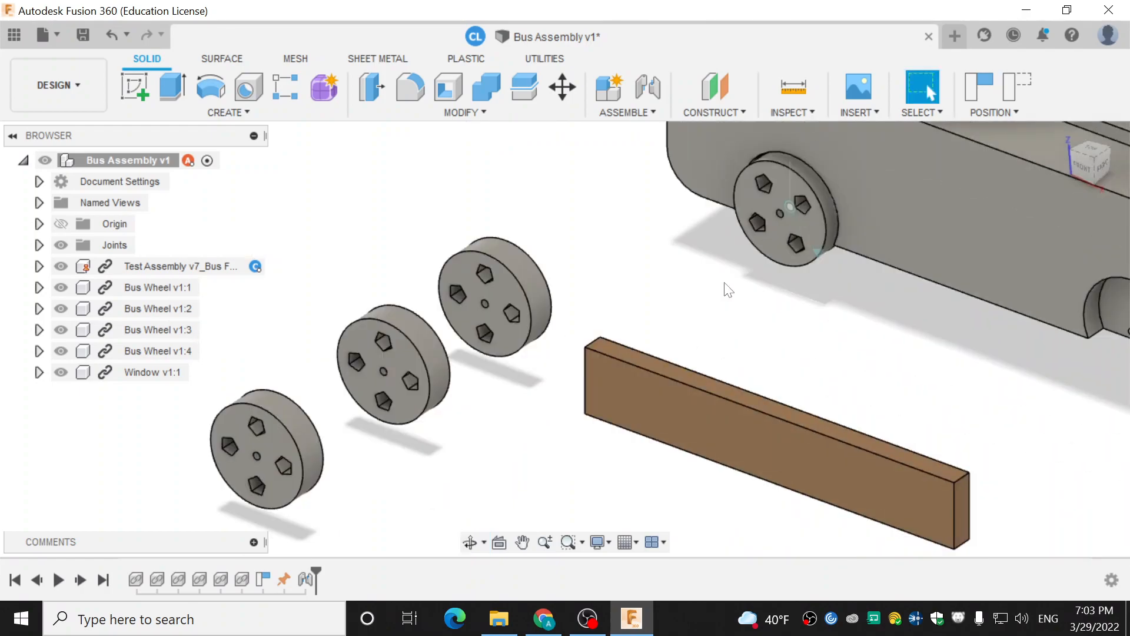
left_click(646, 116)
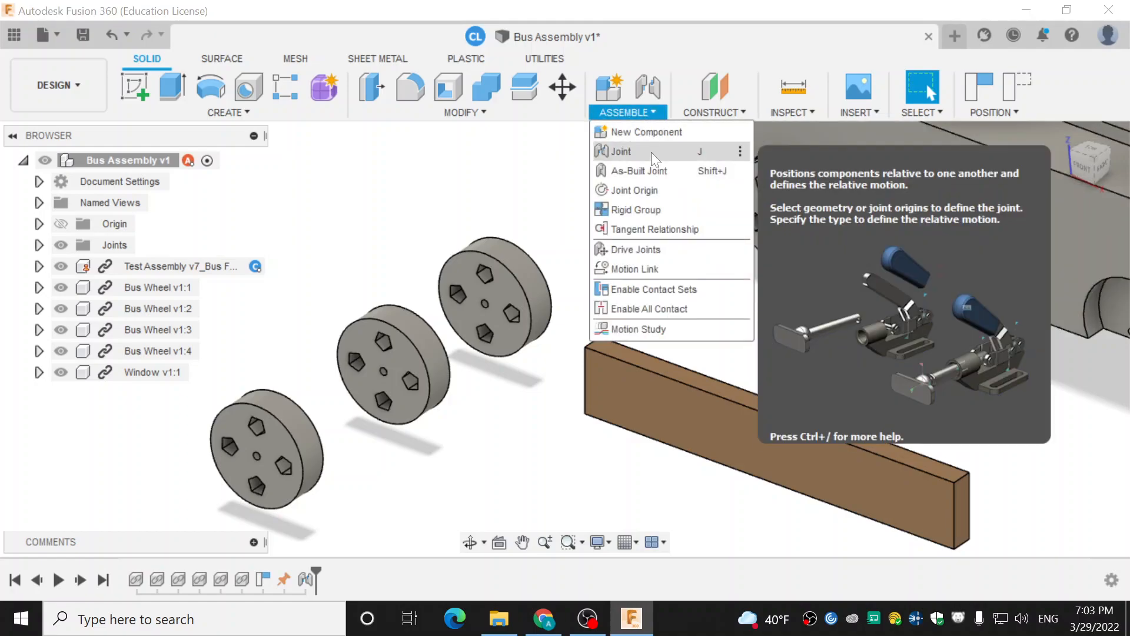
Start a new joint with its motion type set to Revolute
left_click(651, 152)
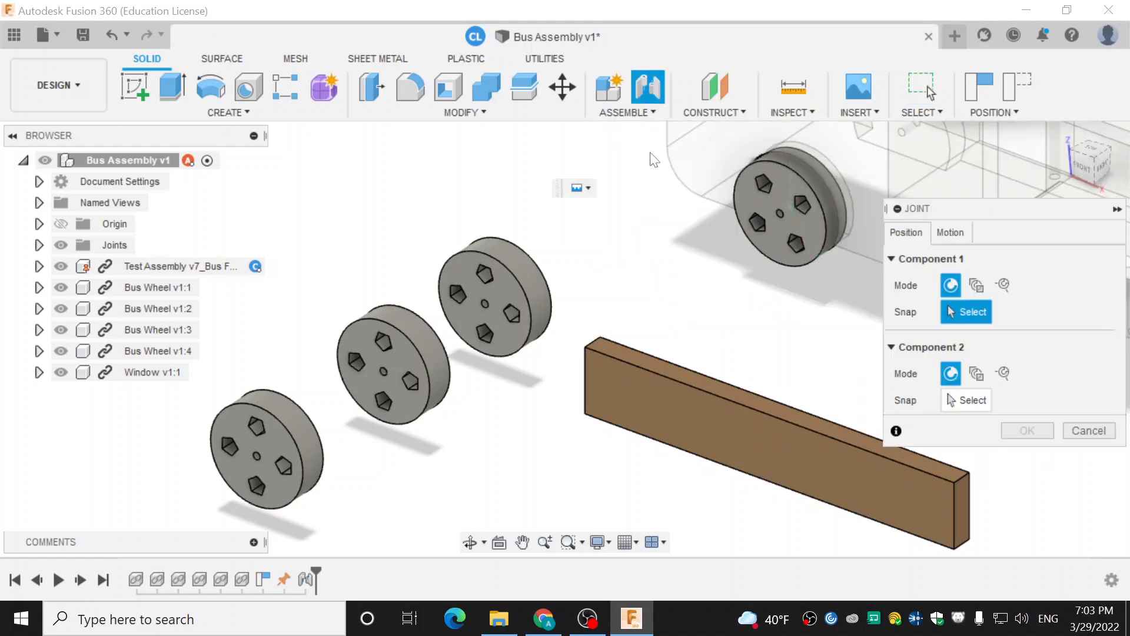
left_click(959, 231)
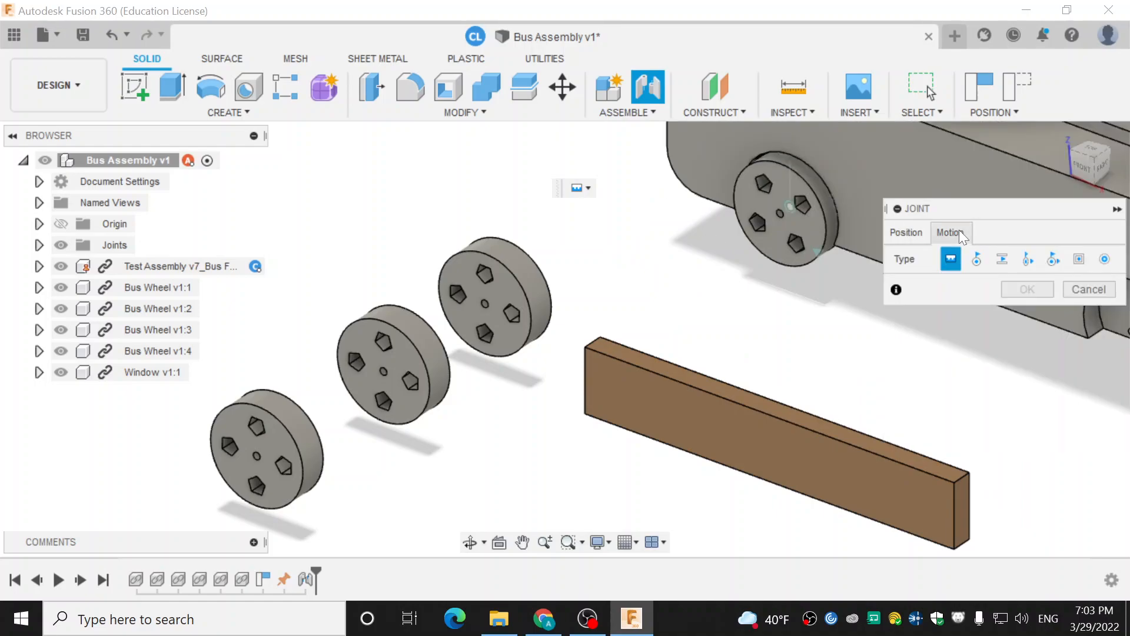
left_click(977, 262)
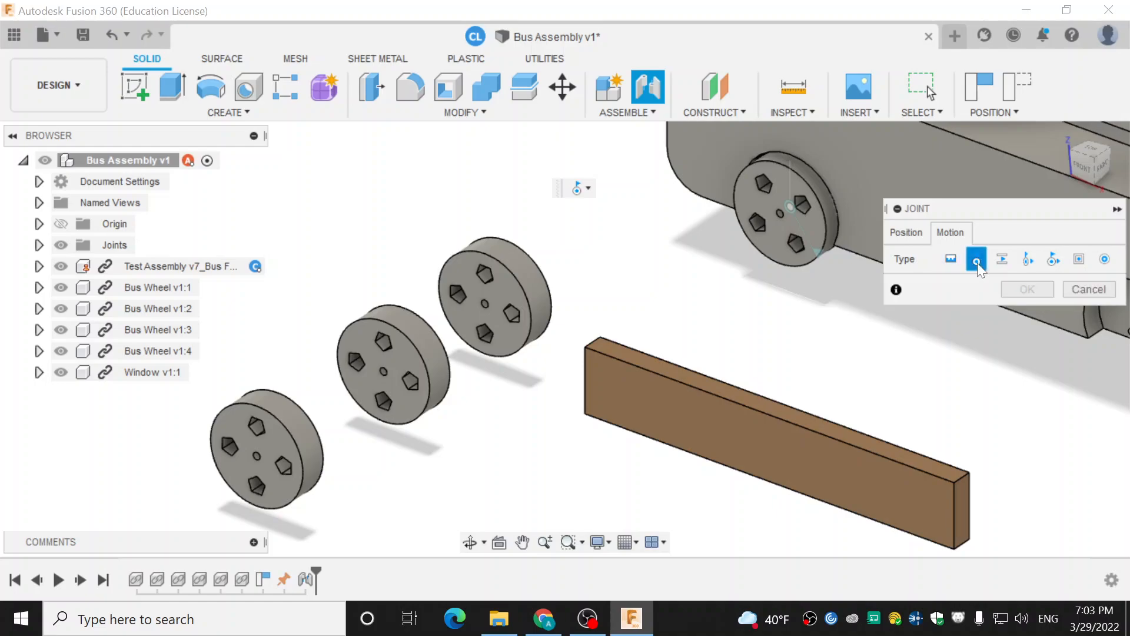
left_click(906, 234)
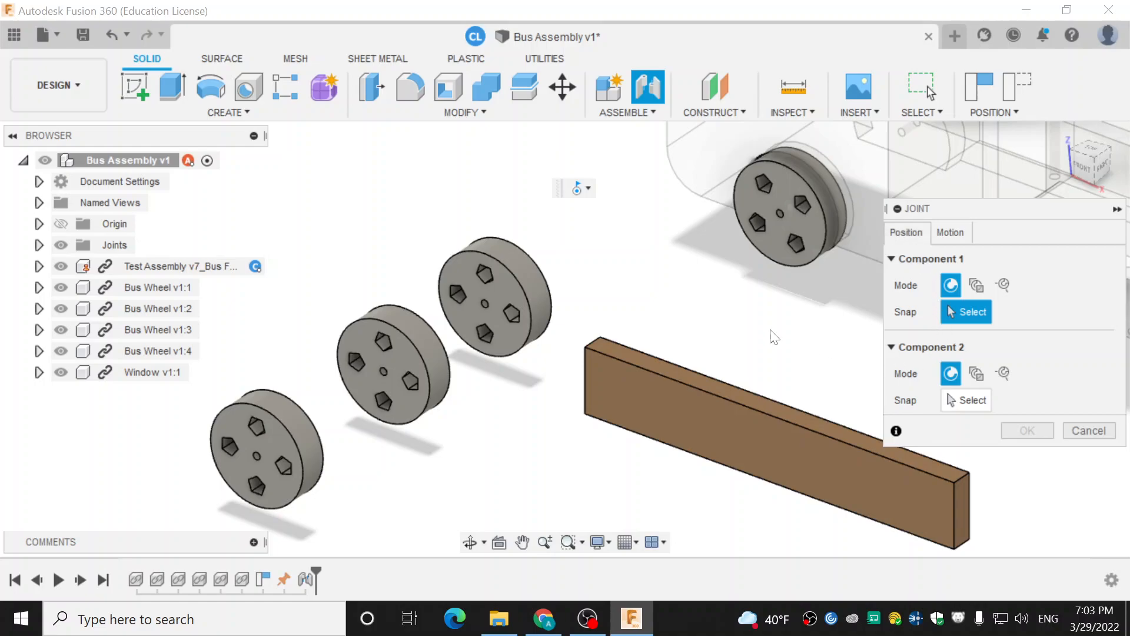
Pick a loose wheel's centre as the joint's first component
middle_click_drag(712, 287, 723, 271, "shift")
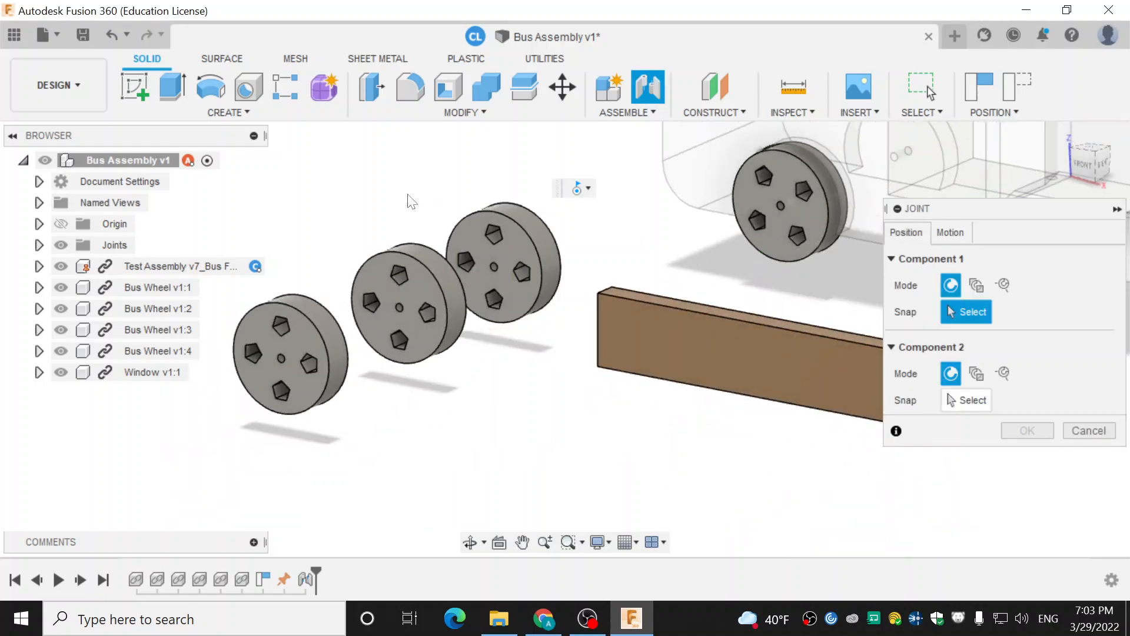
scroll(412, 196, "up", 5)
scroll(637, 308, "up", 8)
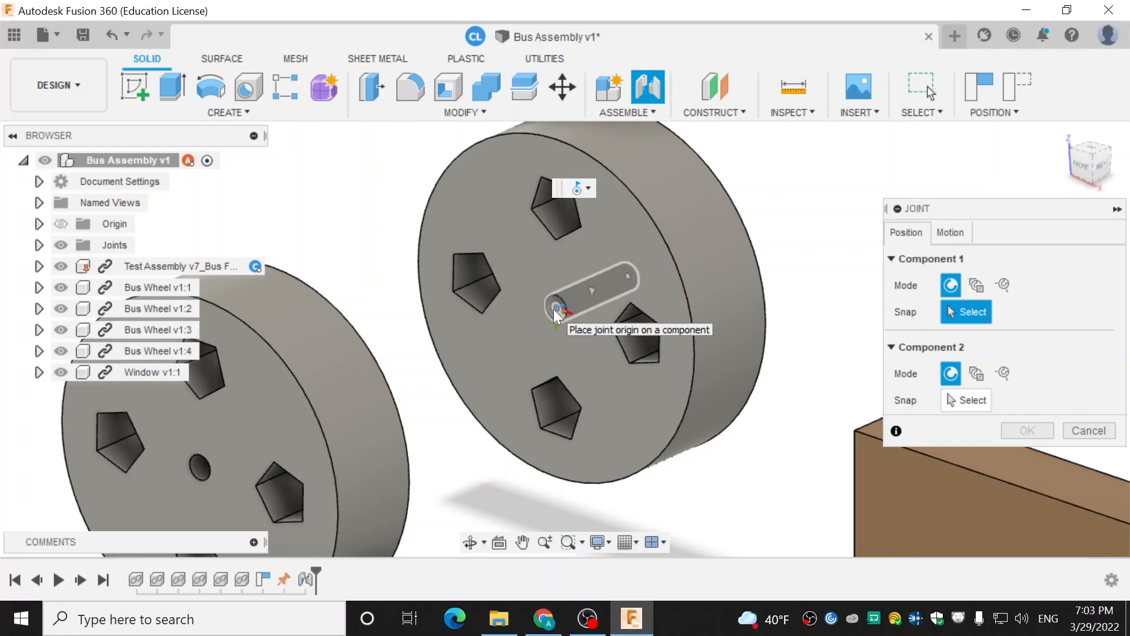
left_click(553, 309)
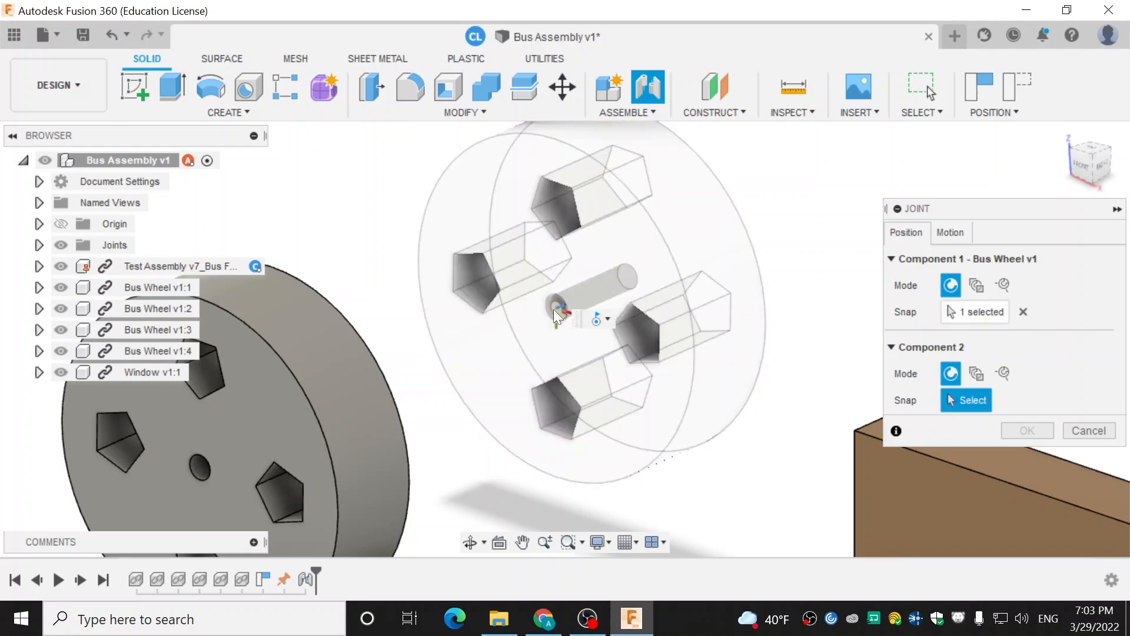
Snap the wheel onto the axle end in the bus's empty wheel well, reselecting the axle point
scroll(726, 291, "down", 10)
middle_click_drag(730, 283, 462, 171)
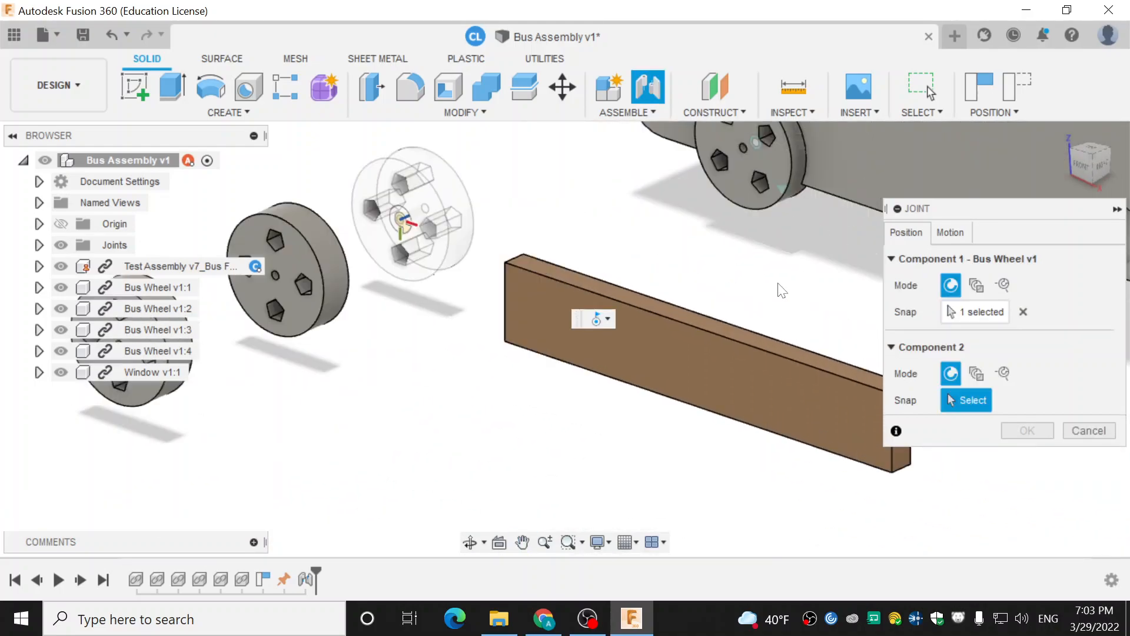
middle_click_drag(773, 285, 542, 228)
scroll(677, 288, "down", 3)
middle_click_drag(772, 248, 699, 275)
scroll(701, 275, "up", 5)
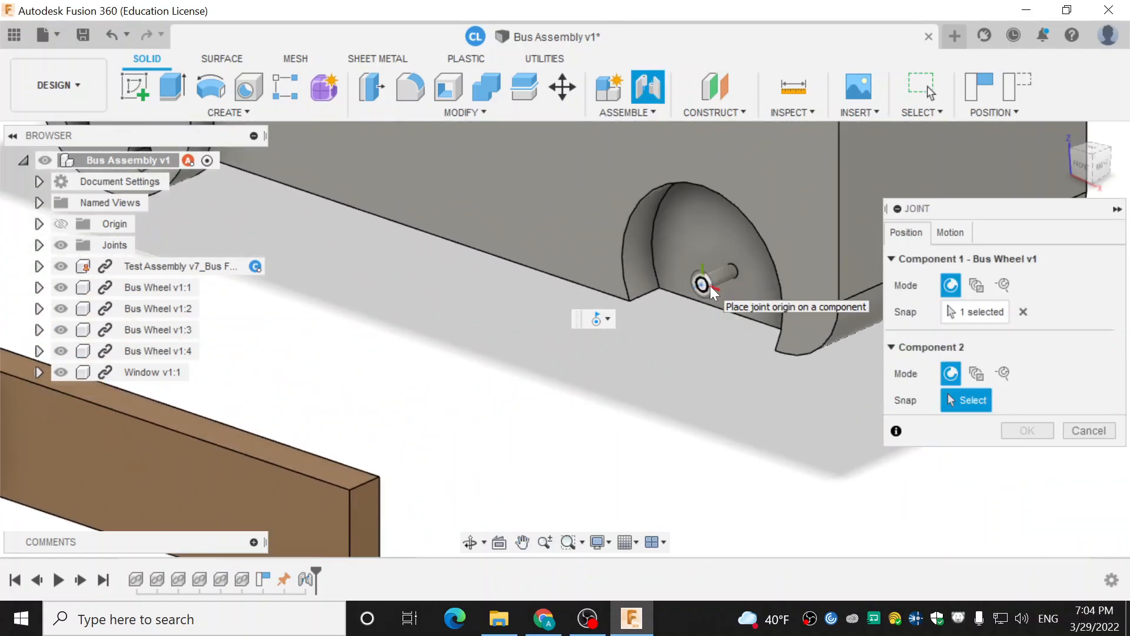
scroll(704, 285, "up", 3)
scroll(702, 289, "up", 1)
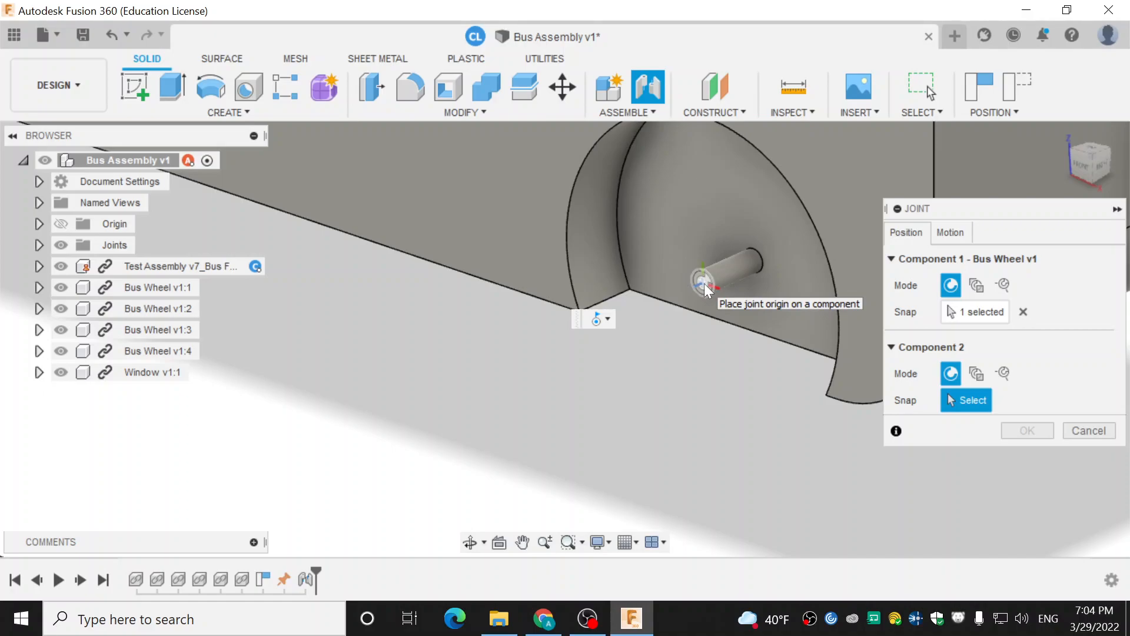
left_click(704, 286)
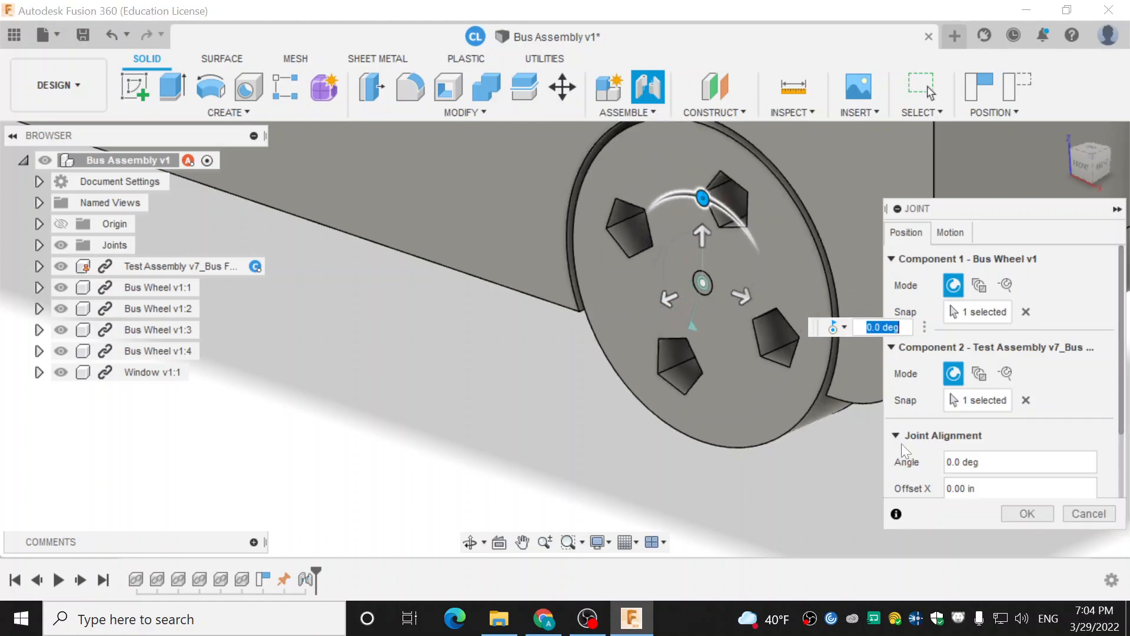
left_click(1029, 404)
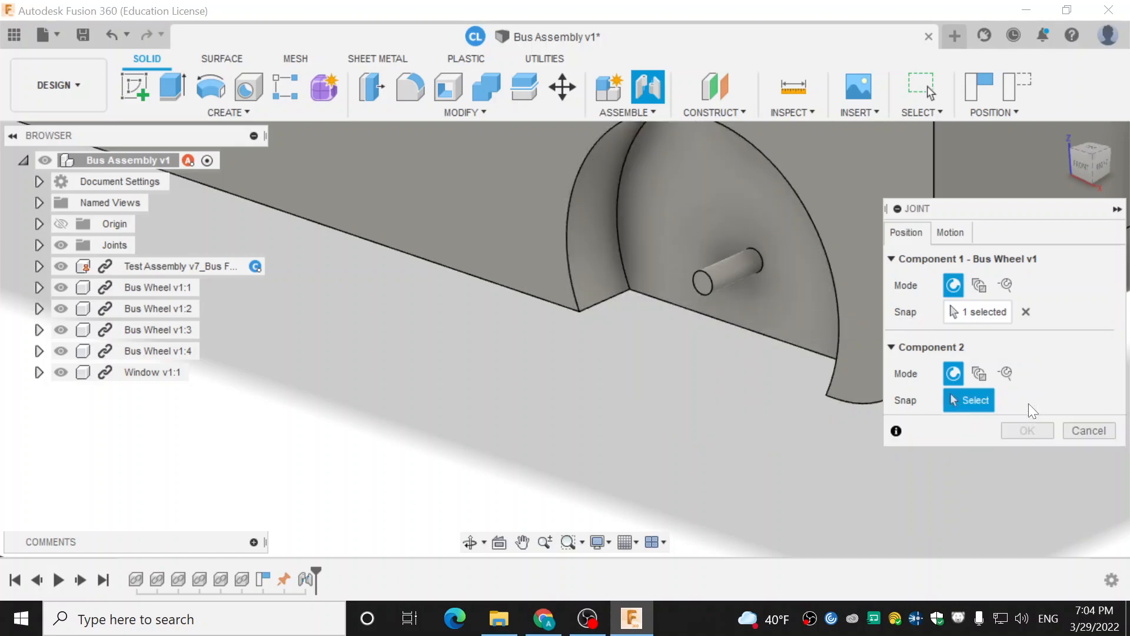
scroll(582, 407, "down", 3)
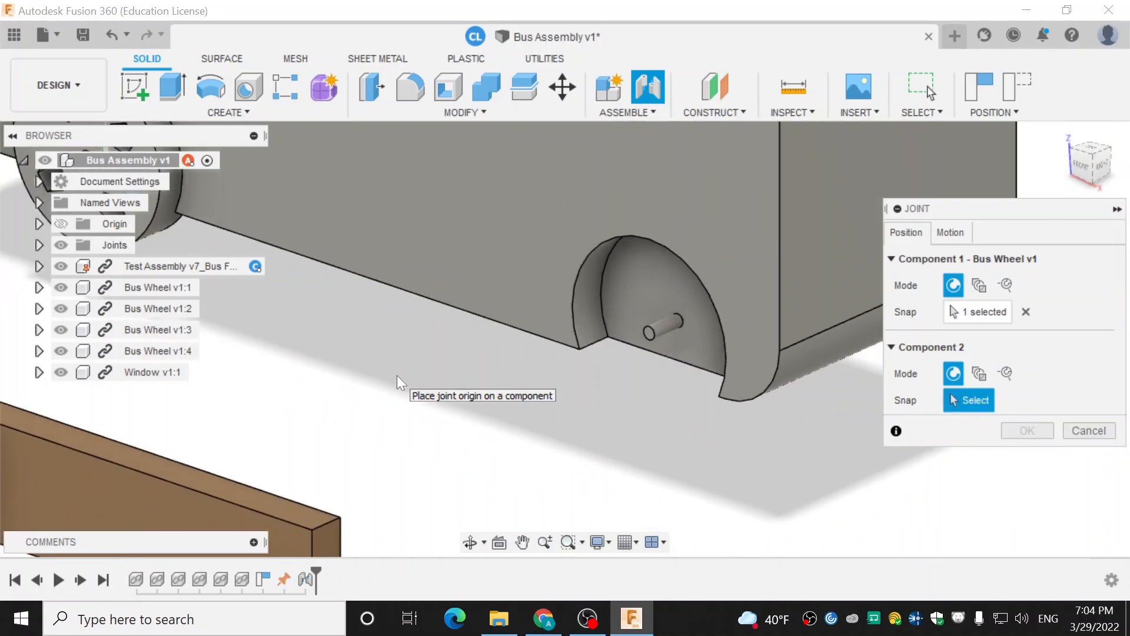
middle_click_drag(390, 384, 1078, 488)
middle_click_drag(858, 408, 643, 308)
middle_click_drag(733, 296, 263, 290)
scroll(641, 322, "up", 3)
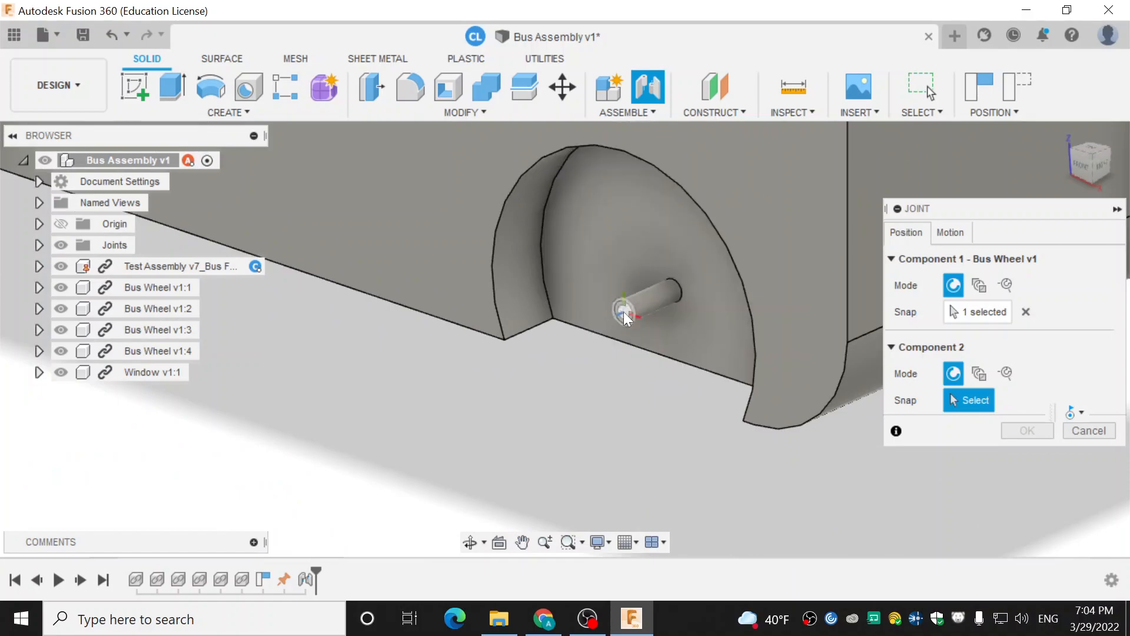
scroll(627, 309, "up", 2)
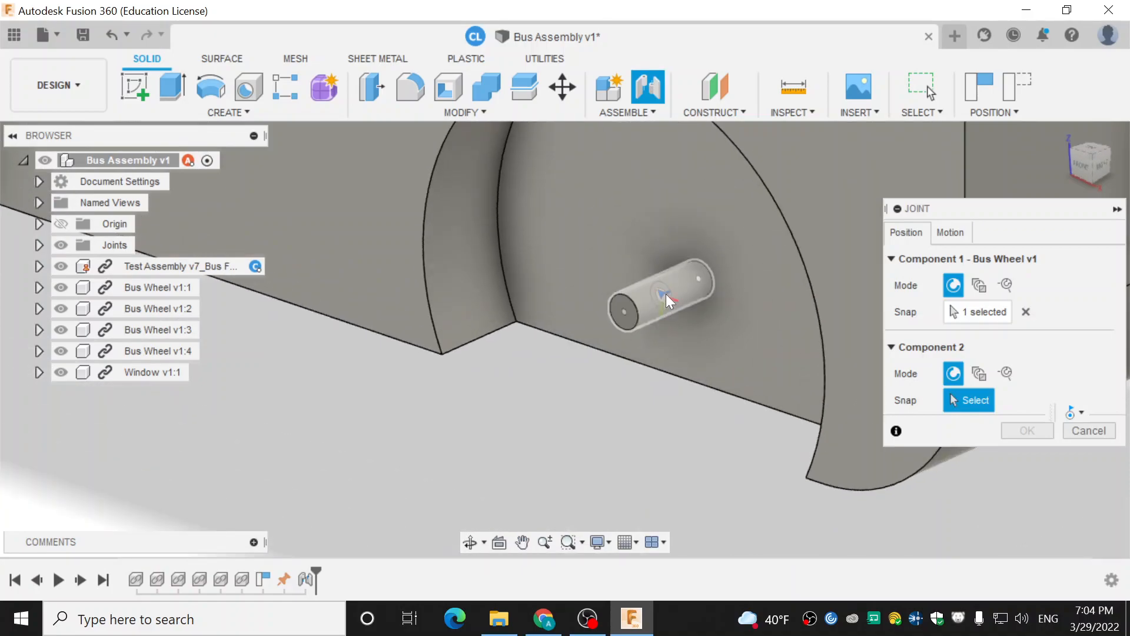
left_click(667, 299)
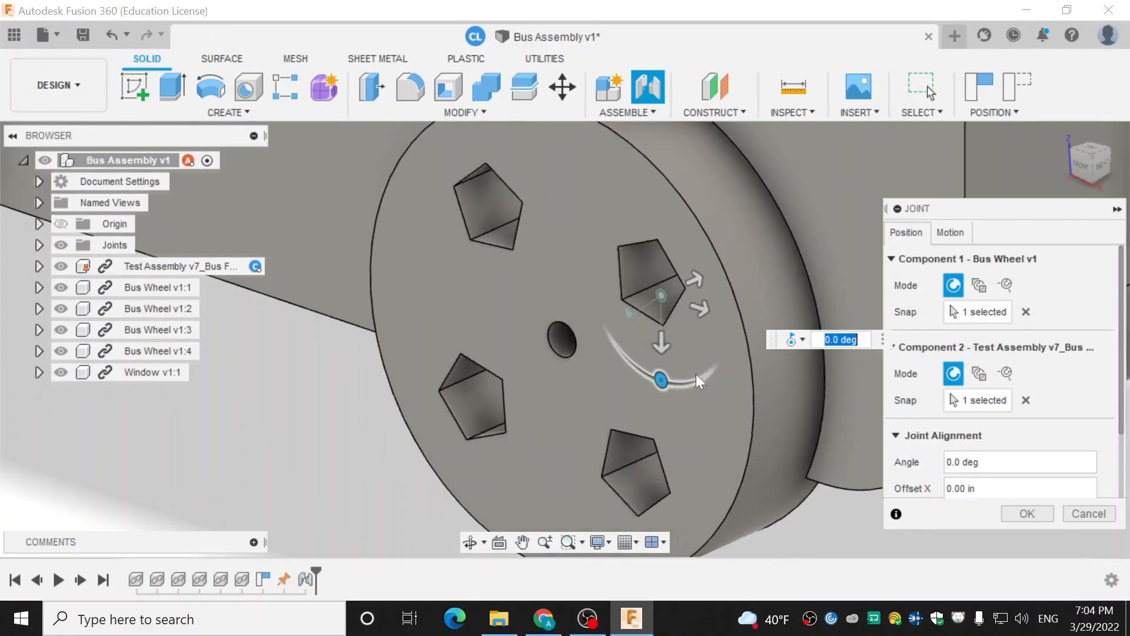
Offset the wheel along its axle to 0.05 in
middle_click_drag(698, 380, 648, 146, "shift")
middle_click_drag(733, 227, 777, 250, "shift")
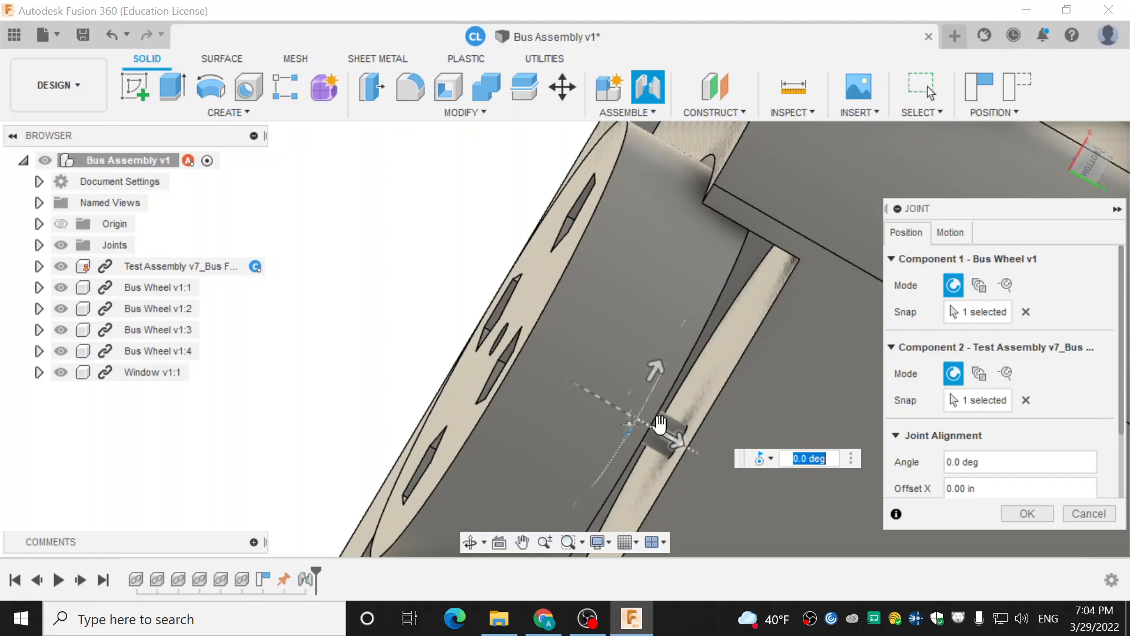
left_click_drag(672, 447, 693, 454)
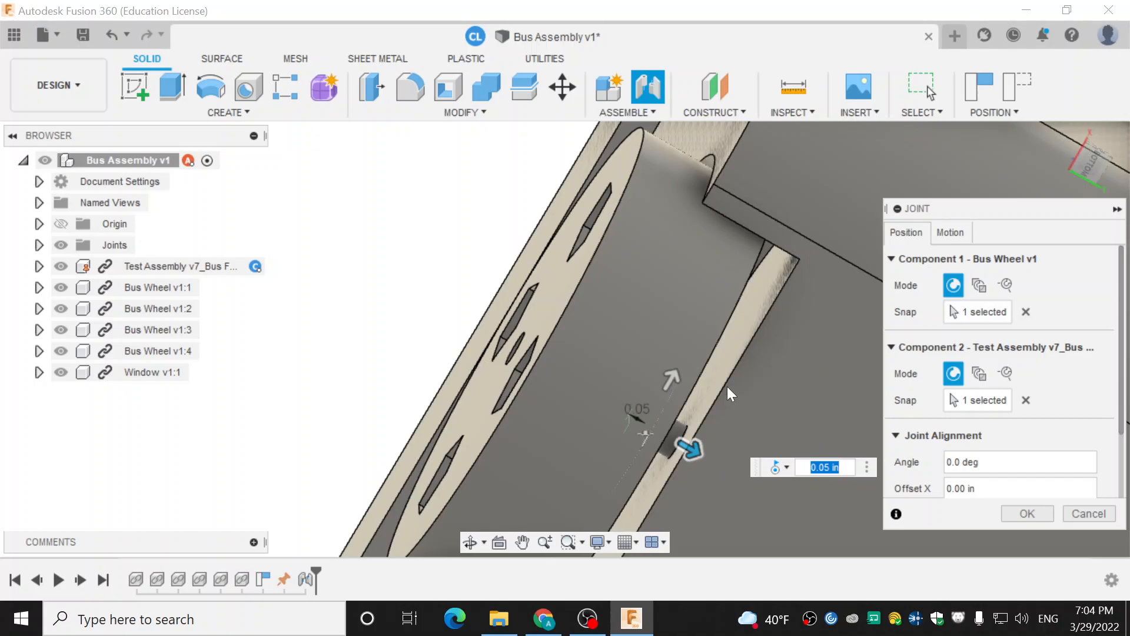
left_click(730, 356)
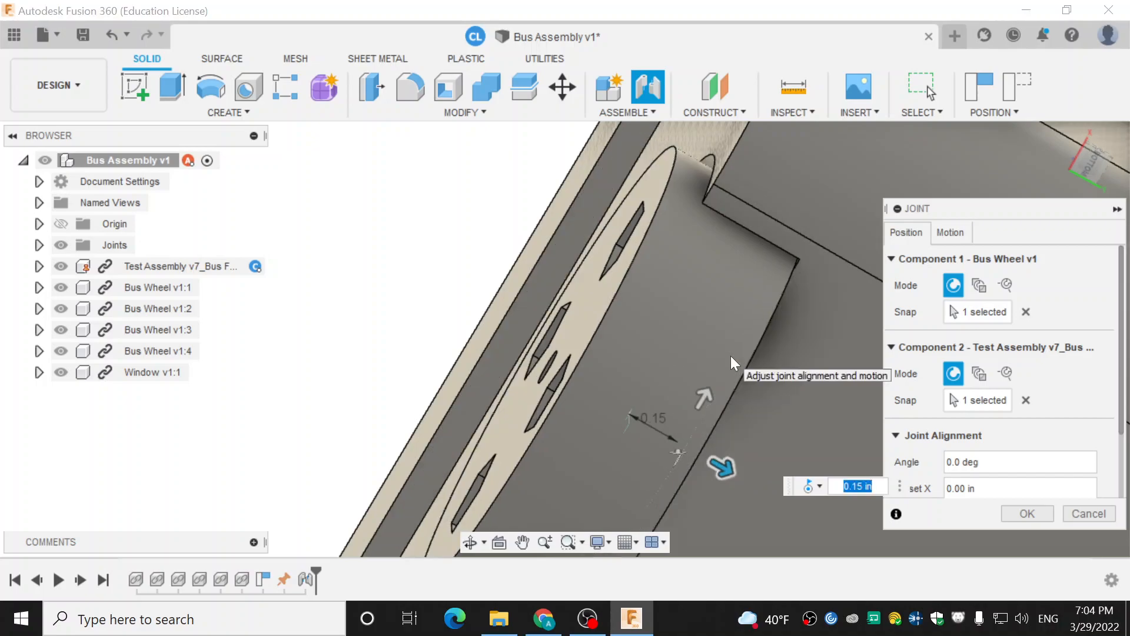
scroll(726, 477, "up", 1)
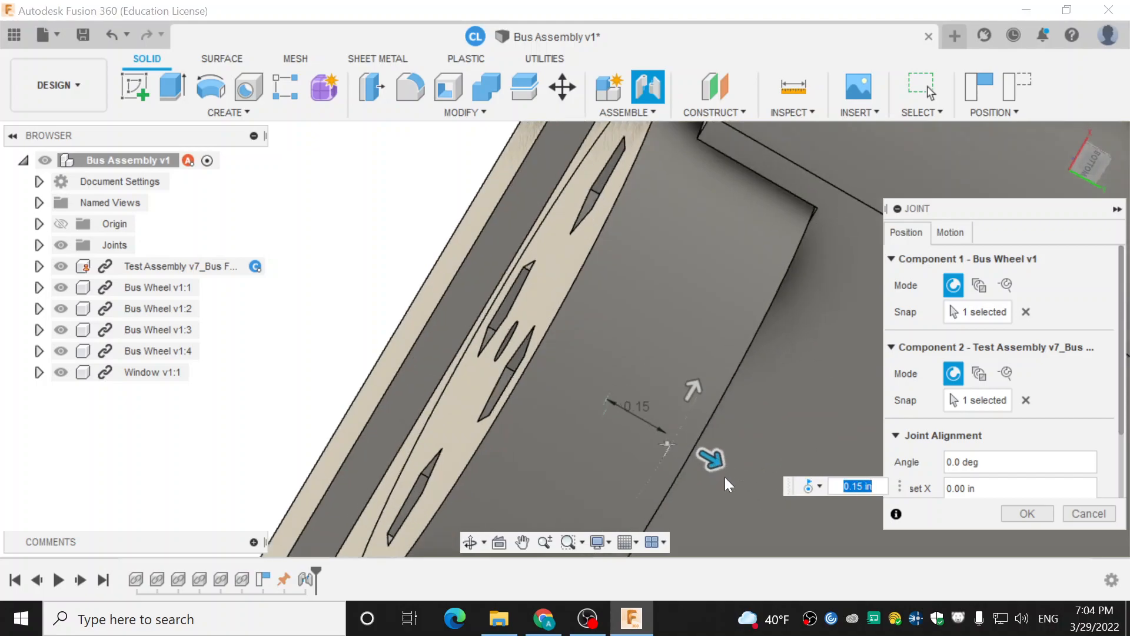
left_click_drag(712, 461, 725, 422)
Check the wheel placement along the bus side and confirm the revolute joint
middle_click_drag(725, 423, 726, 391, "shift")
scroll(669, 478, "down", 1)
middle_click_drag(669, 478, 865, 133)
middle_click_drag(598, 369, 783, 129)
middle_click_drag(756, 309, 625, 508)
middle_click_drag(792, 280, 677, 454)
middle_click_drag(765, 214, 788, 218, "shift")
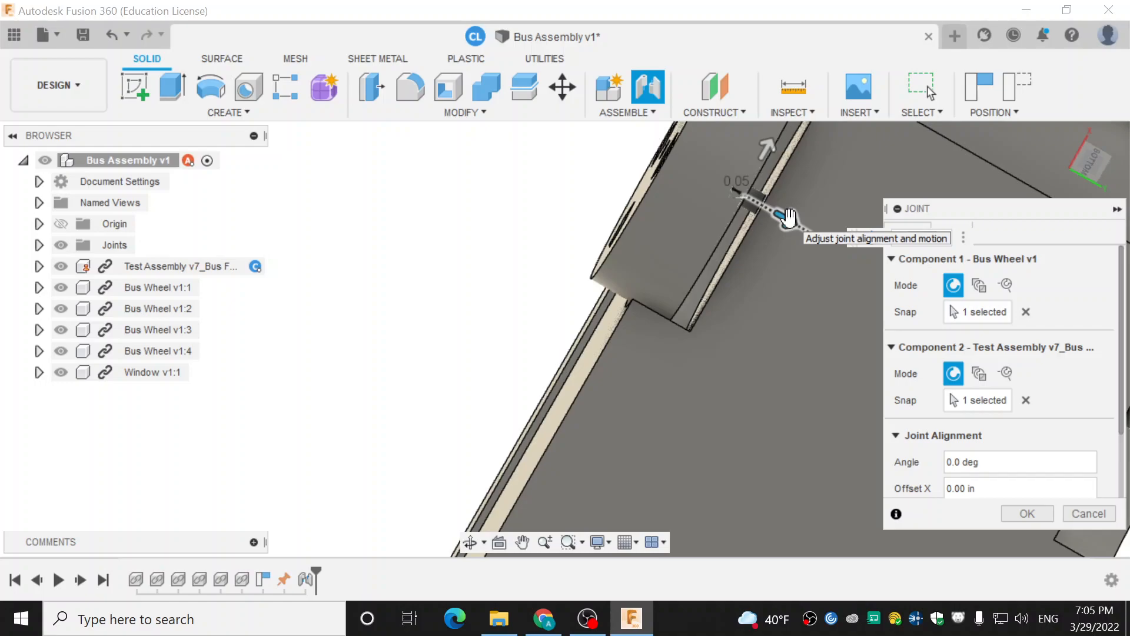
middle_click_drag(711, 250, 702, 417, "shift")
left_click(948, 236)
left_click(920, 236)
left_click(1031, 516)
left_click_drag(696, 236, 555, 339)
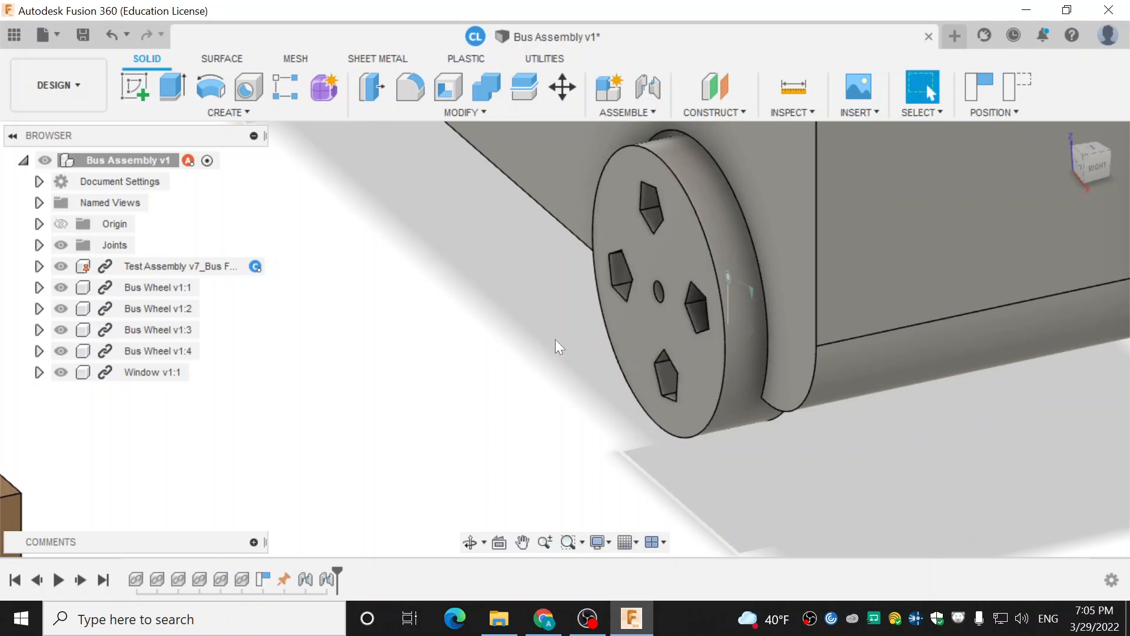
scroll(556, 339, "down", 5)
middle_click_drag(475, 262, 626, 317, "shift")
key("Escape")
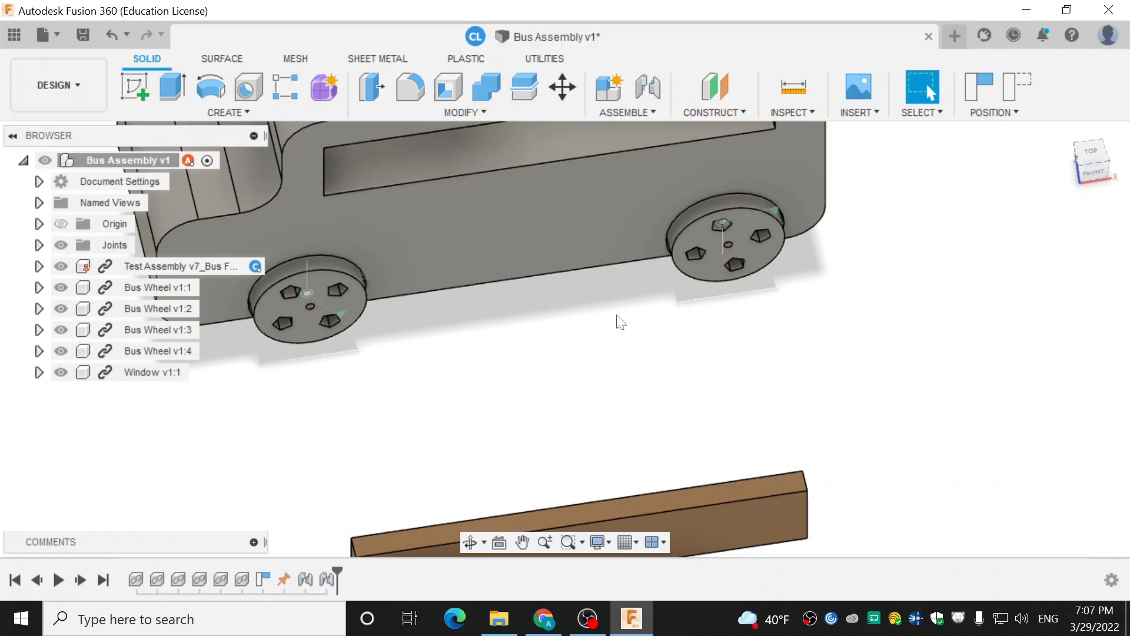
scroll(472, 431, "down", 5)
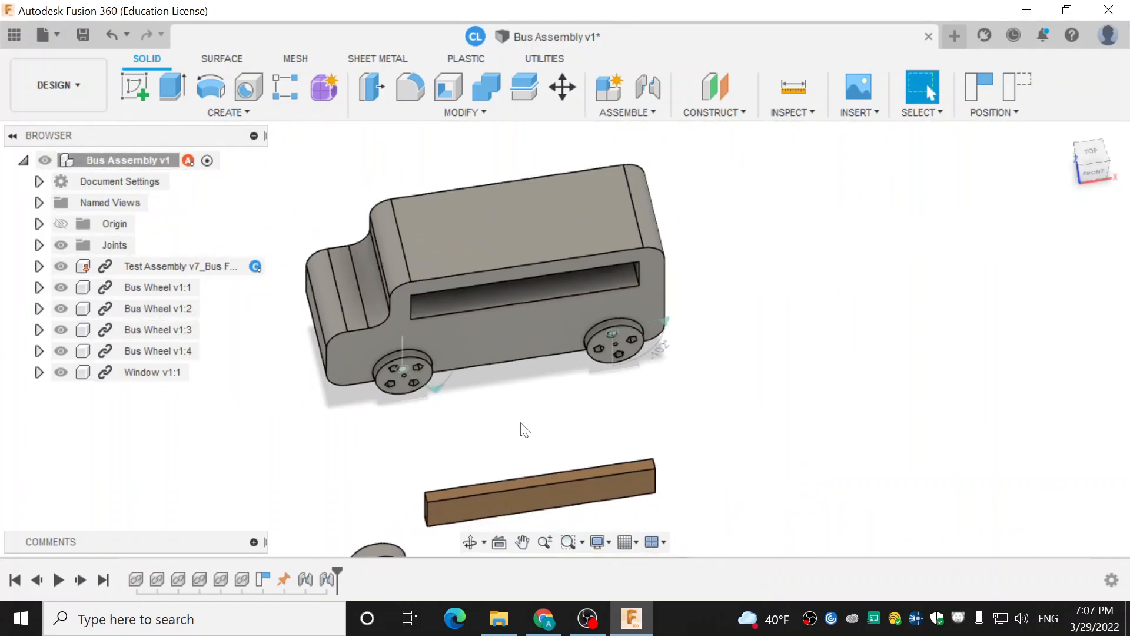
middle_click_drag(523, 438, 469, 401, "shift")
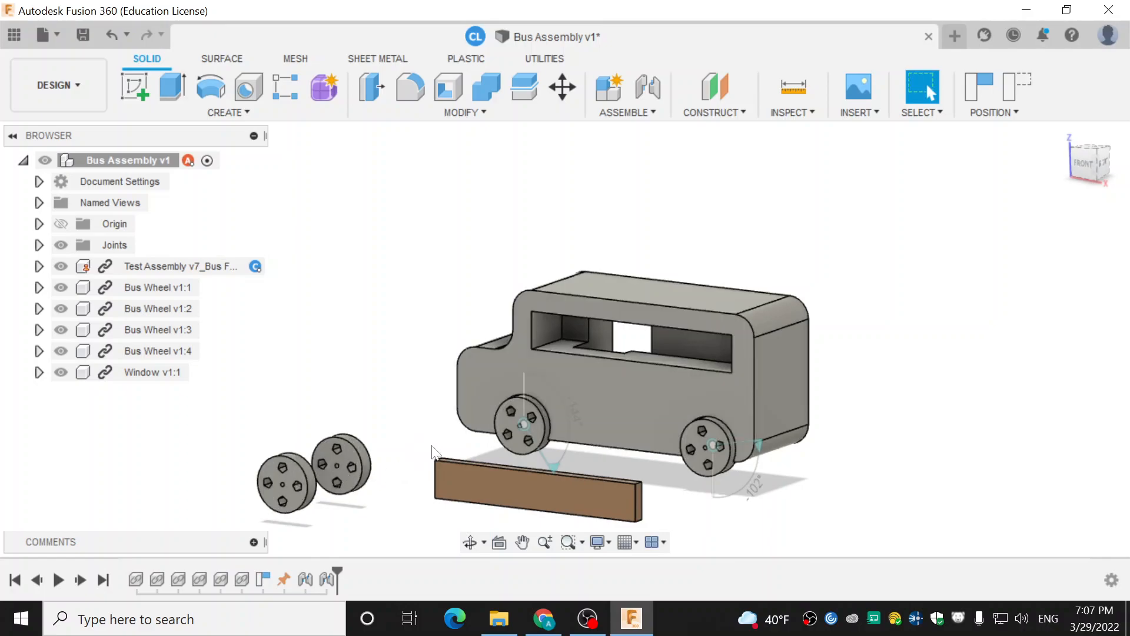
mouse_move(663, 381)
middle_mouse_down("shift")
mouse_move(669, 346)
mouse_move(671, 370)
middle_mouse_up("shift")
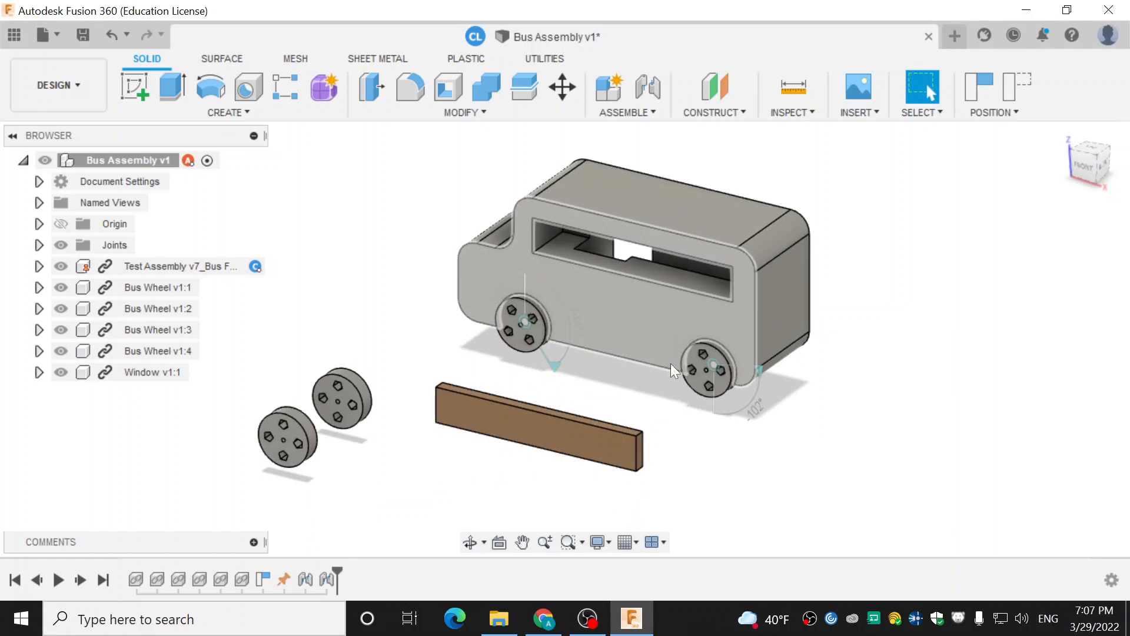
scroll(349, 388, "up", 3)
middle_click_drag(349, 387, 518, 328, "shift")
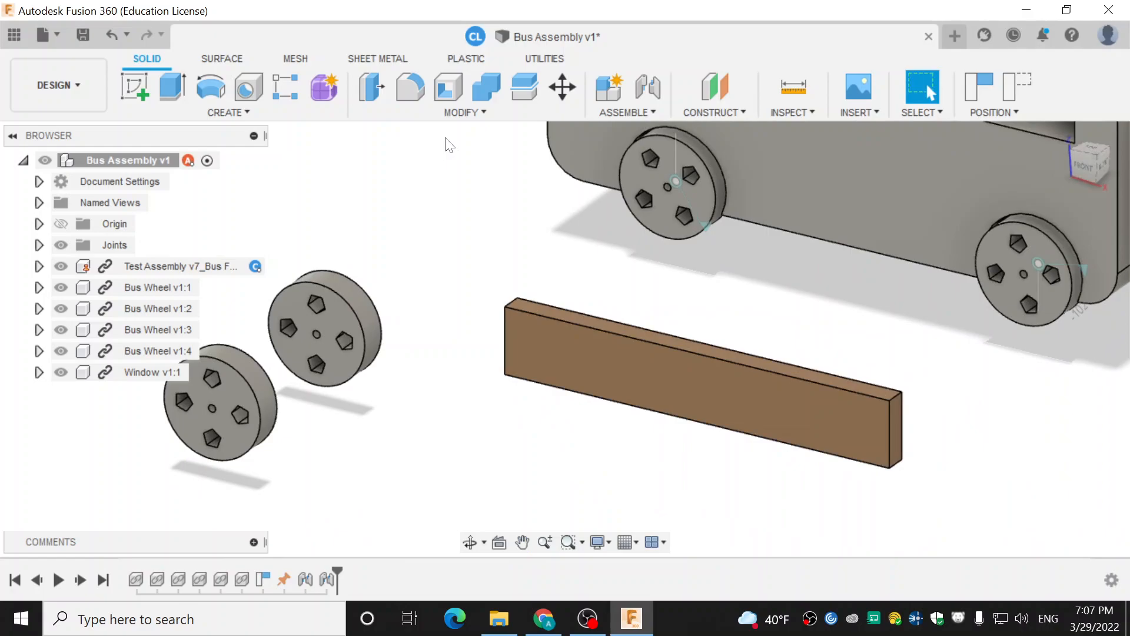
Joint the third wheel onto a far-side axle end with a -0.20 in offset
left_click(647, 87)
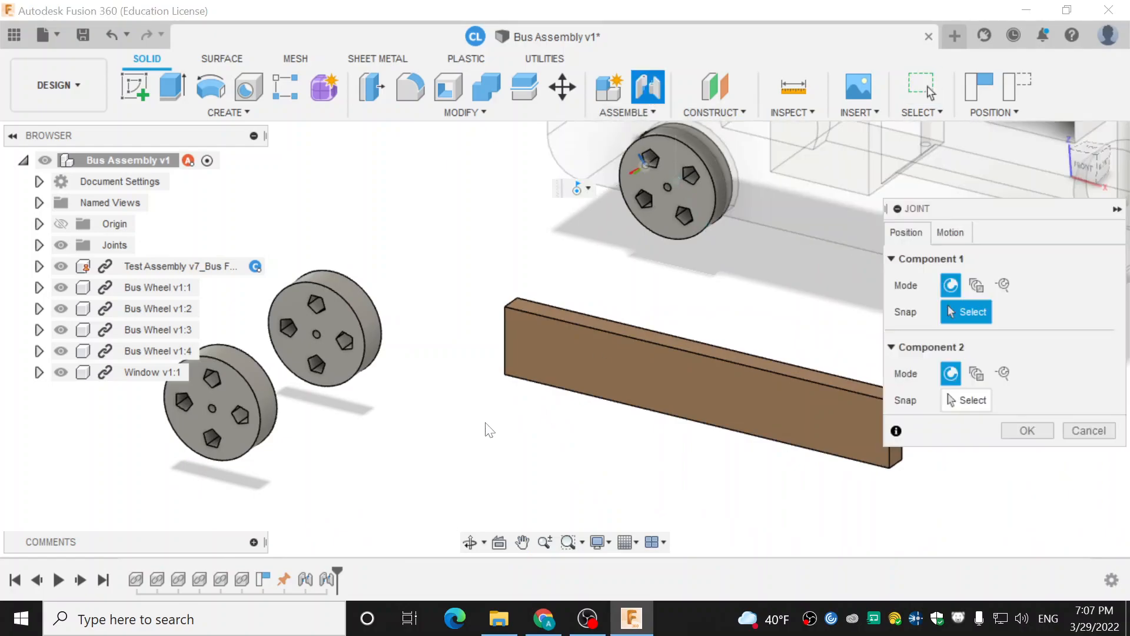
scroll(318, 336, "up", 5)
left_click(320, 335)
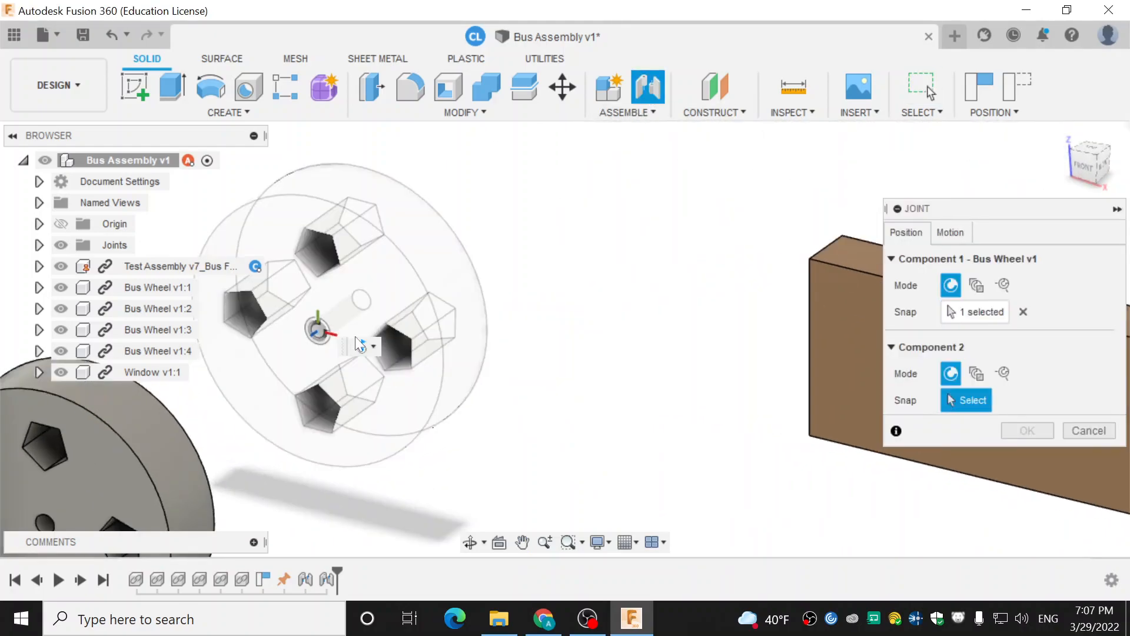
scroll(782, 306, "down", 7)
middle_click_drag(774, 256, 521, 286)
middle_click_drag(730, 282, 518, 288, "shift")
middle_click_drag(806, 265, 647, 254)
scroll(695, 281, "up", 3)
scroll(651, 276, "up", 2)
left_click(651, 272)
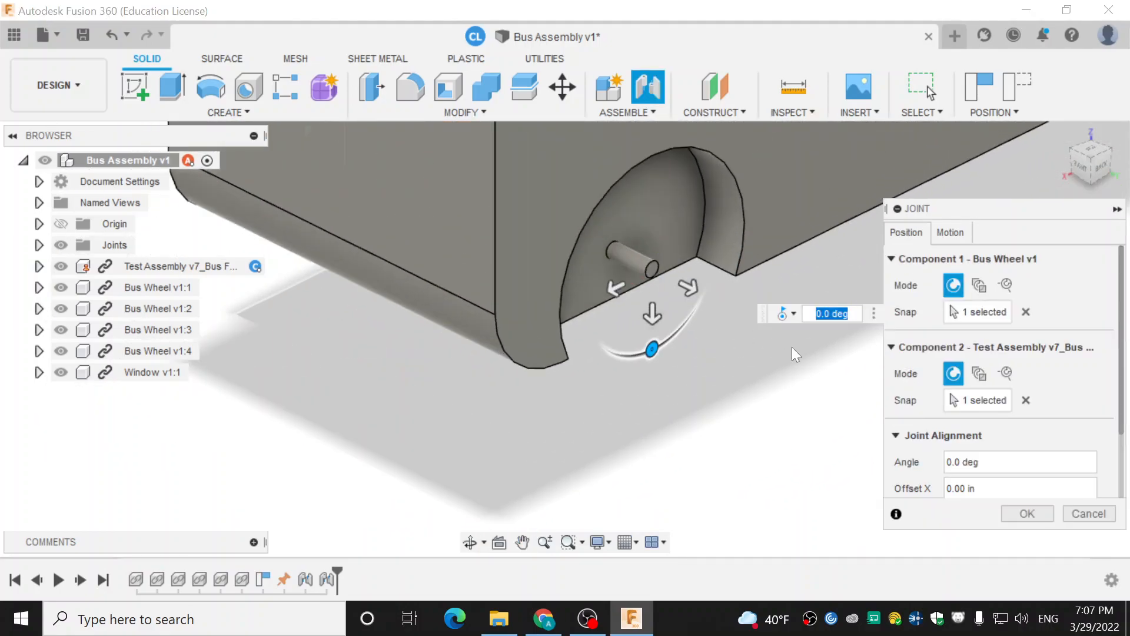
scroll(752, 375, "down", 2)
middle_click_drag(743, 362, 750, 282, "shift")
left_click_drag(748, 279, 716, 278)
middle_click_drag(783, 407, 770, 360, "shift")
scroll(737, 458, "down", 4)
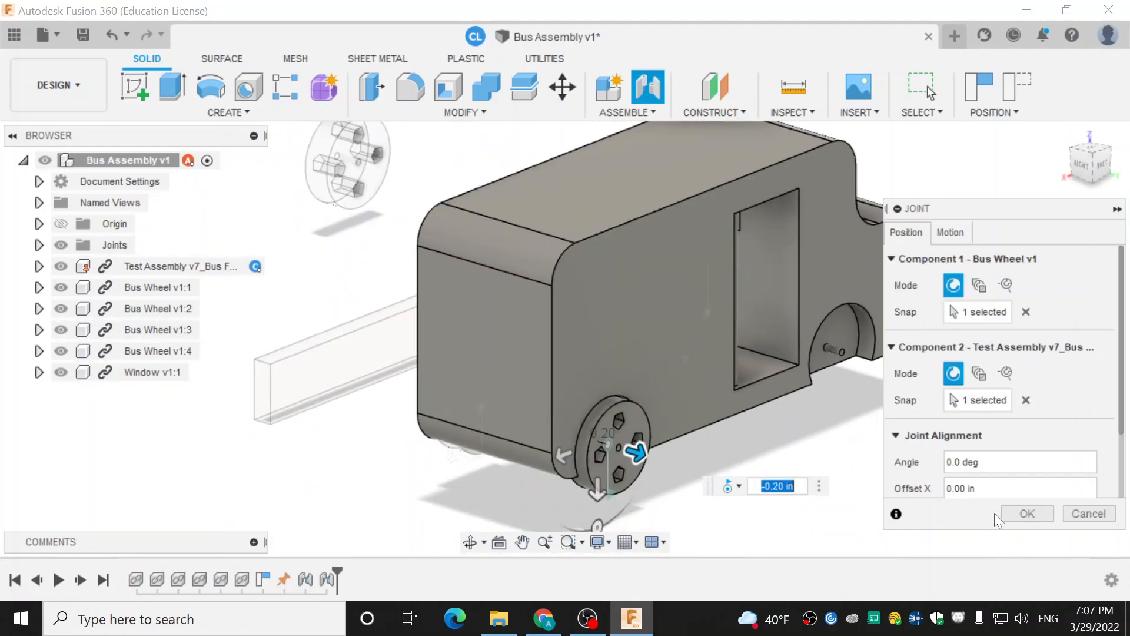
left_click(1027, 514)
scroll(641, 478, "down", 2)
middle_click_drag(642, 478, 371, 467, "shift")
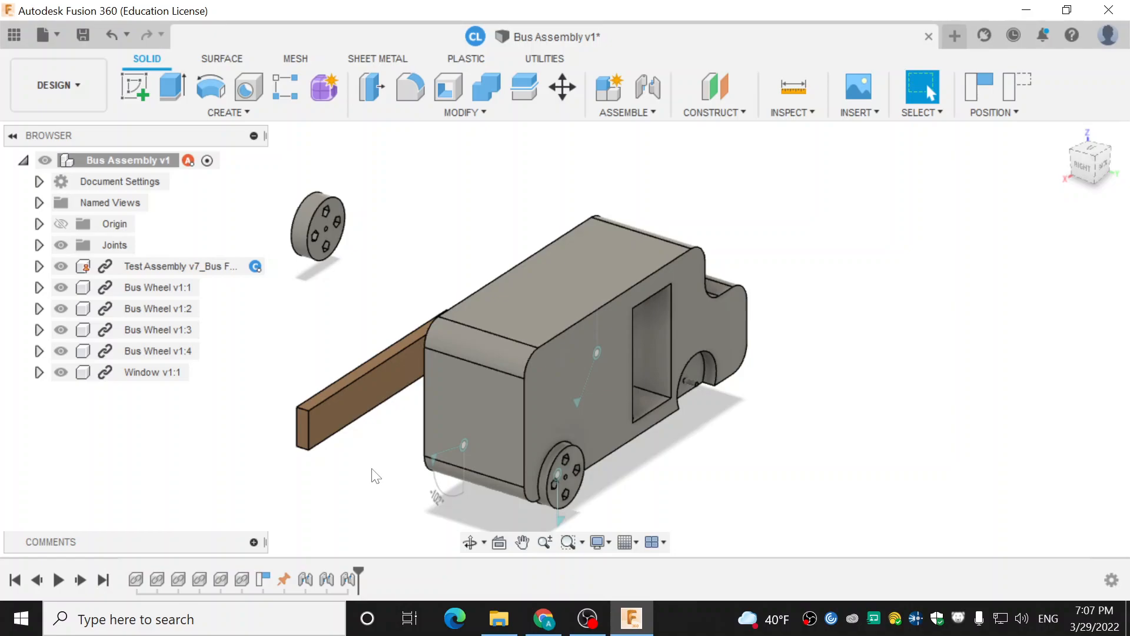
Joint the last loose wheel onto the front axle end, adjusting its offset
left_click(640, 92)
scroll(328, 230, "up", 5)
left_click(306, 224)
scroll(409, 304, "down", 3)
scroll(414, 310, "down", 3)
middle_click_drag(417, 236, 211, 132)
scroll(688, 375, "up", 5)
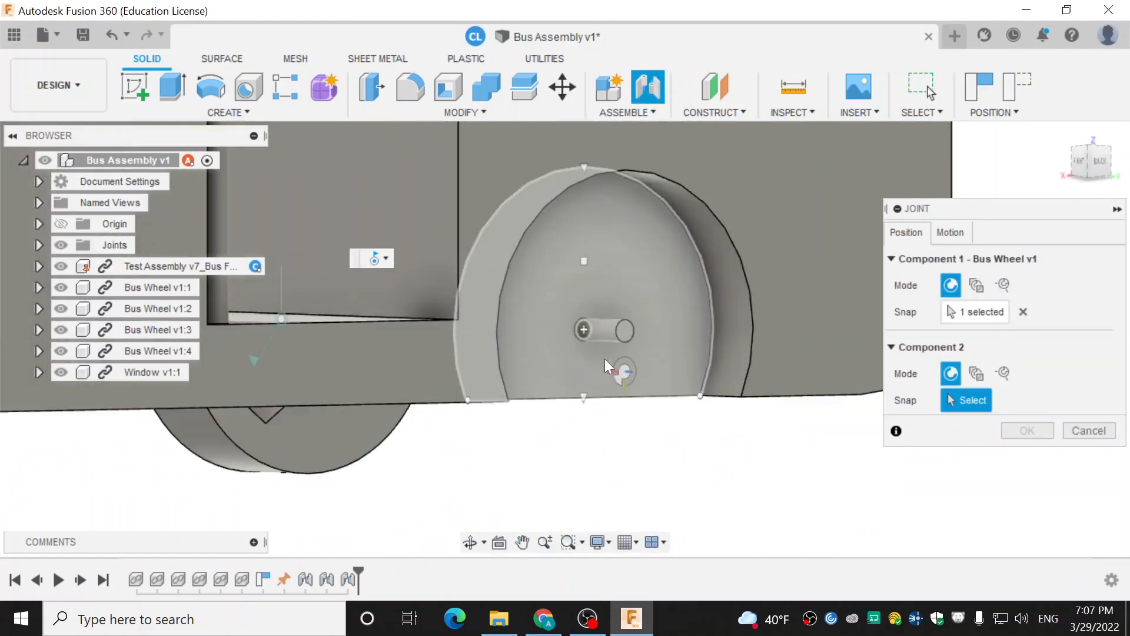
left_click(623, 328)
middle_click_drag(724, 429, 733, 348, "shift")
left_click_drag(712, 291, 755, 281)
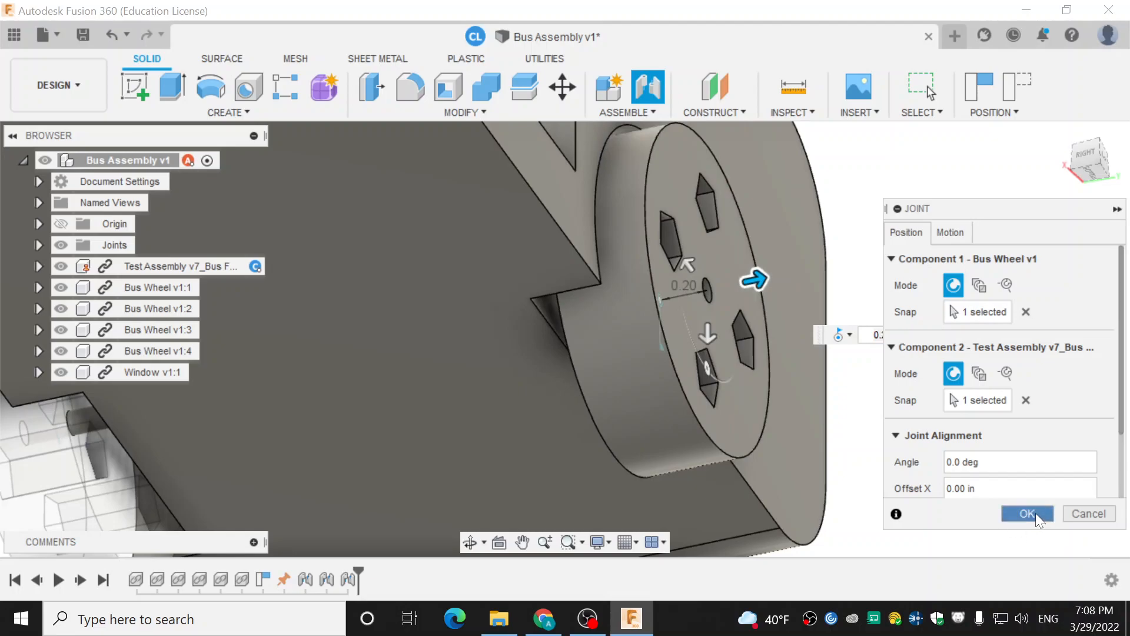
left_click(1036, 516)
middle_click_drag(644, 427, 764, 397, "shift")
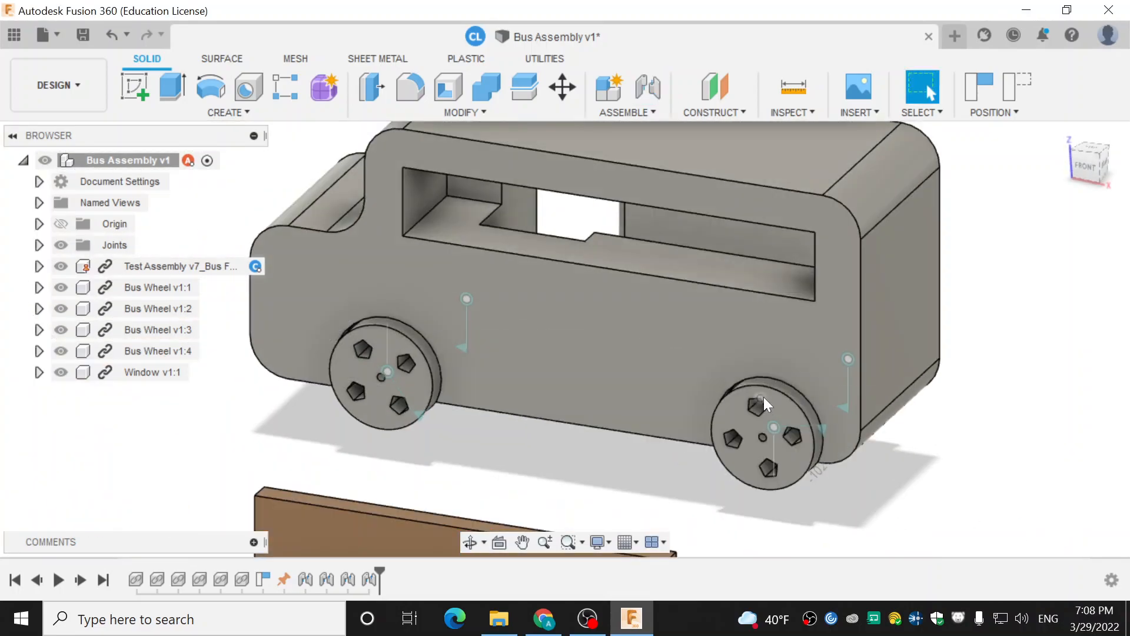
Spin the front wheel to test its joint, then hide the joint markers
mouse_move(776, 403)
left_mouse_down()
mouse_move(748, 474)
mouse_move(776, 451)
mouse_move(779, 464)
left_mouse_up()
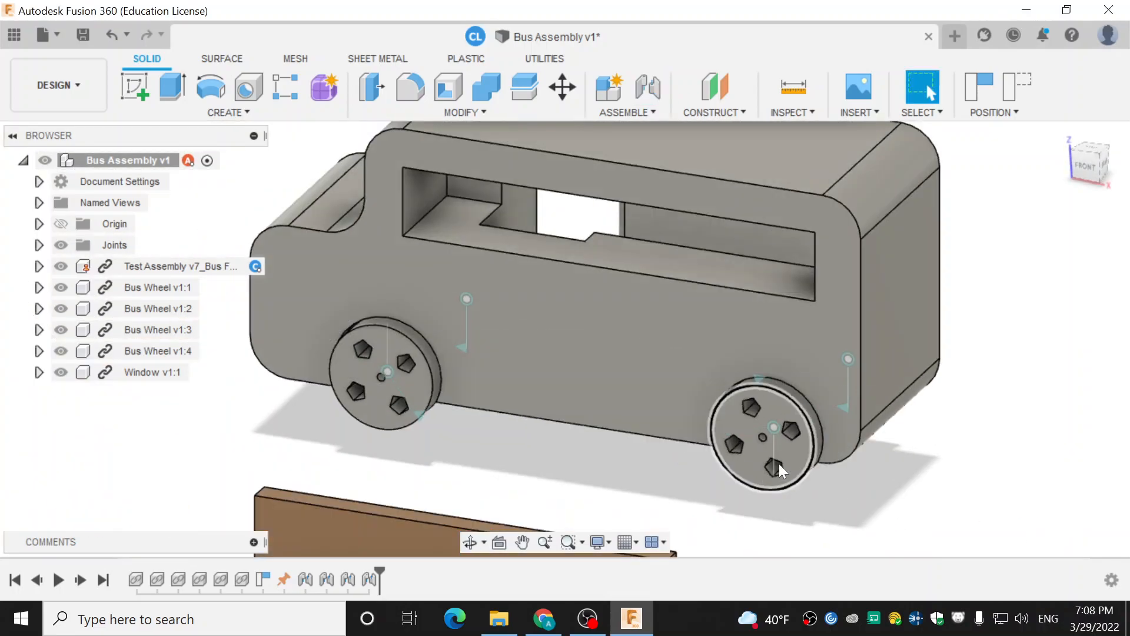
scroll(778, 464, "down", 4)
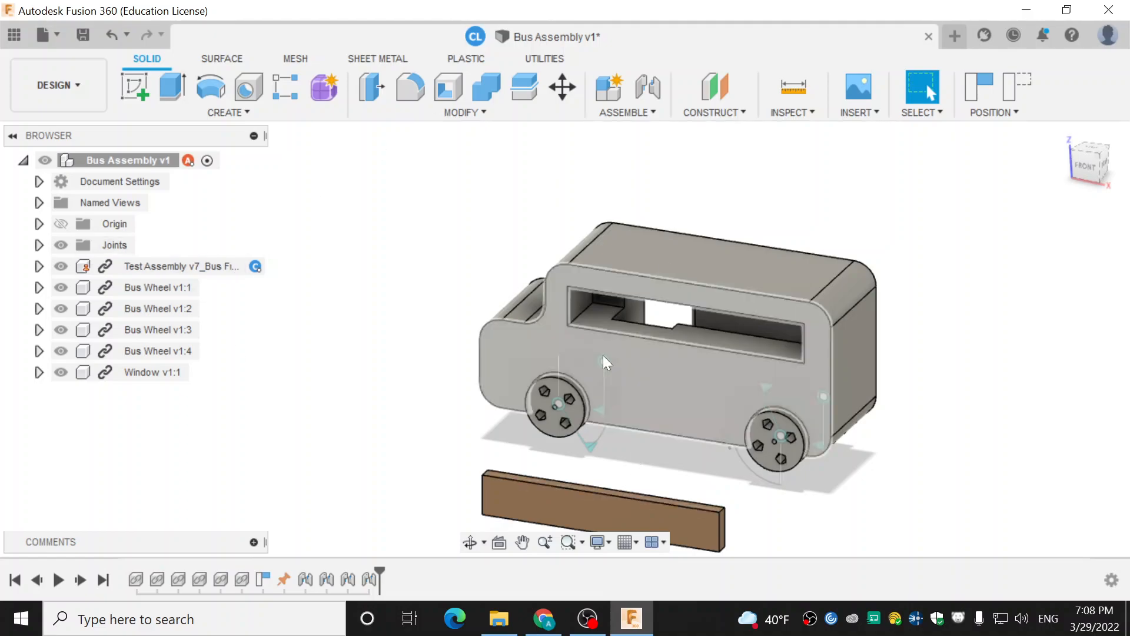
left_click(60, 244)
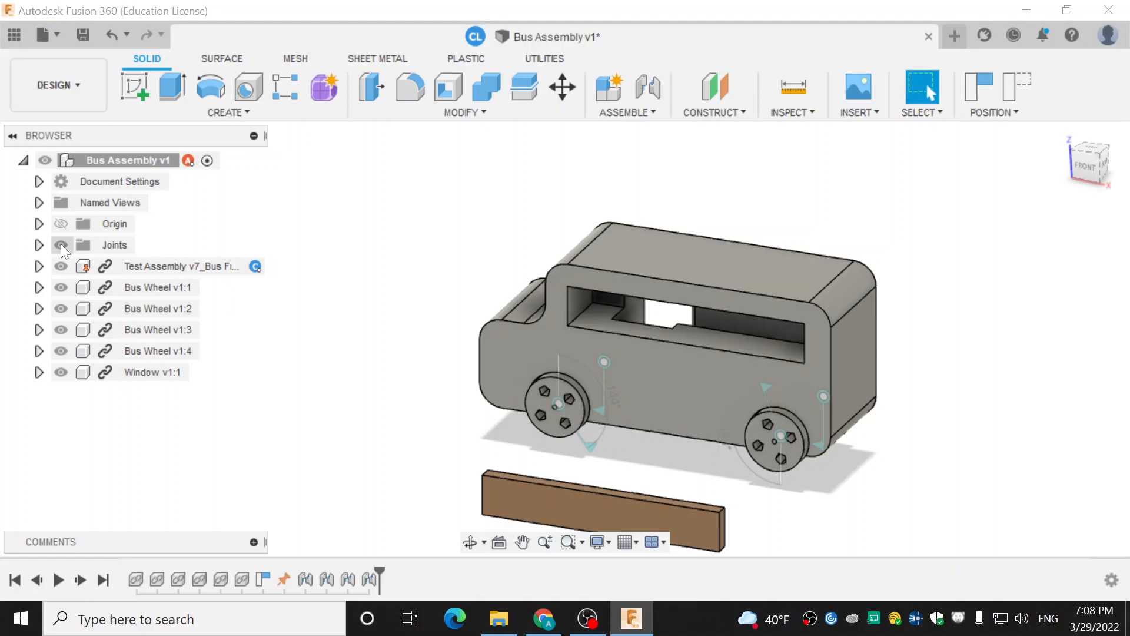
Orbit to an isometric view and begin a new joint for the window bar
scroll(512, 419, "down", 2)
mouse_move(657, 415)
middle_mouse_down("shift")
mouse_move(697, 361)
mouse_move(749, 384)
mouse_move(665, 402)
mouse_move(668, 384)
mouse_move(667, 395)
middle_mouse_up("shift")
left_click(649, 88)
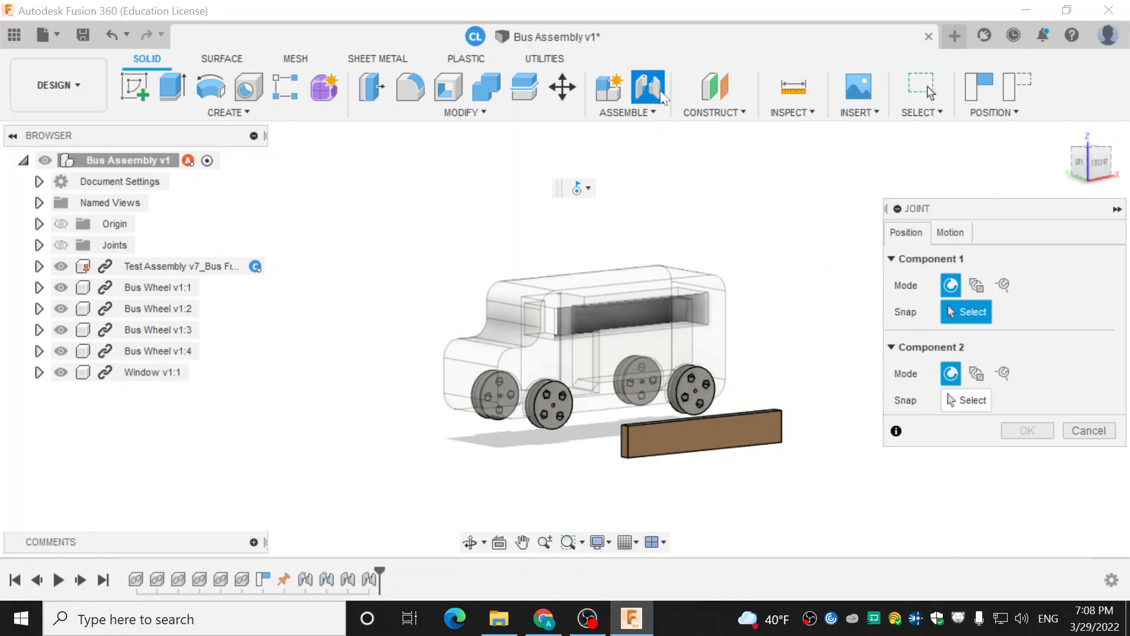
Switch the new joint's motion type from Revolute to Rigid
left_click(950, 233)
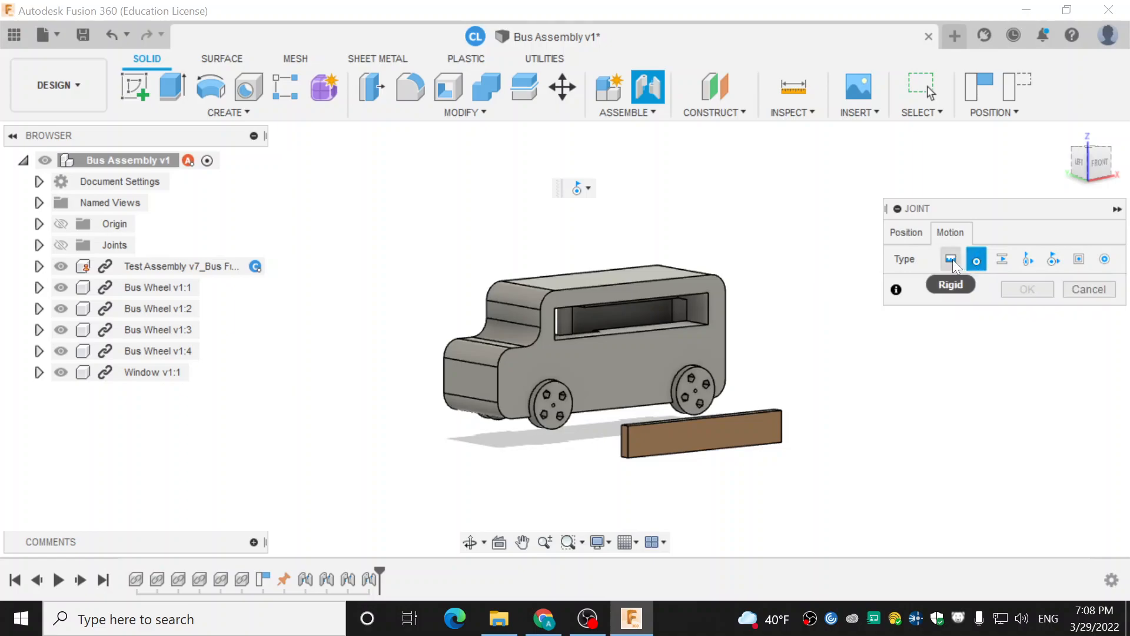
left_click(951, 260)
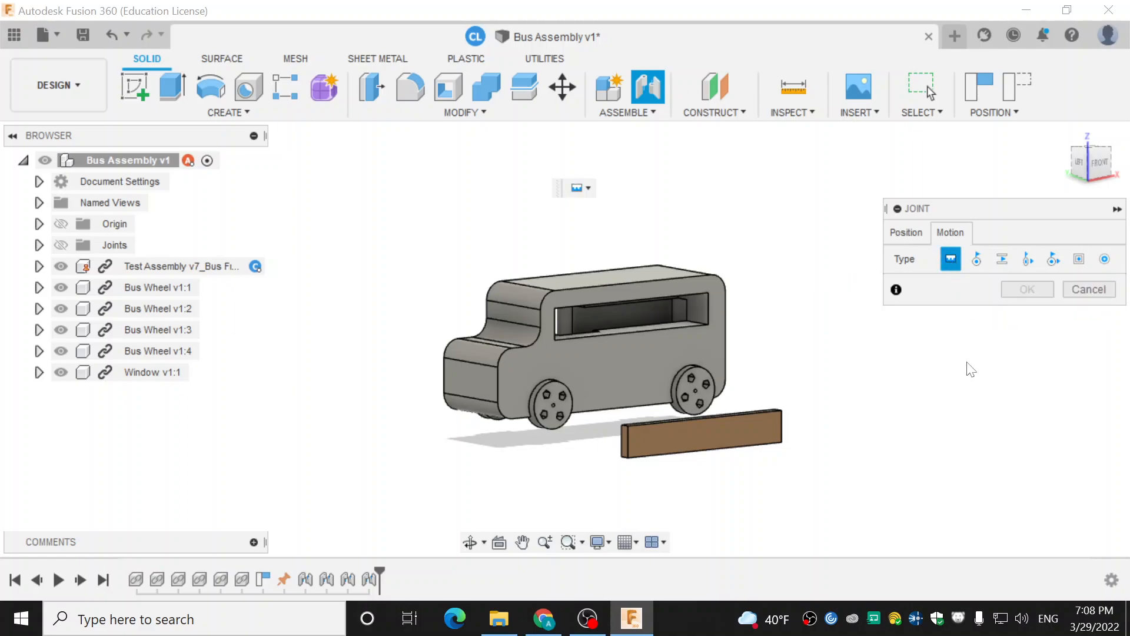
left_click(905, 233)
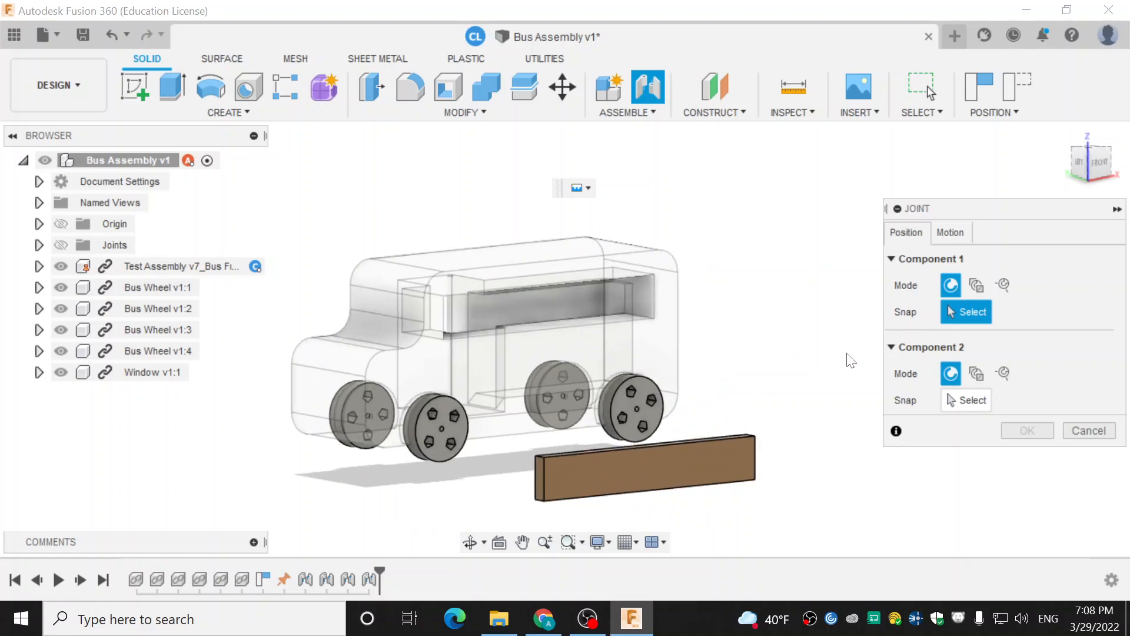
Select the window bar's face snap point as the first component
middle_click_drag(659, 386, 631, 264, "shift")
scroll(561, 298, "up", 4)
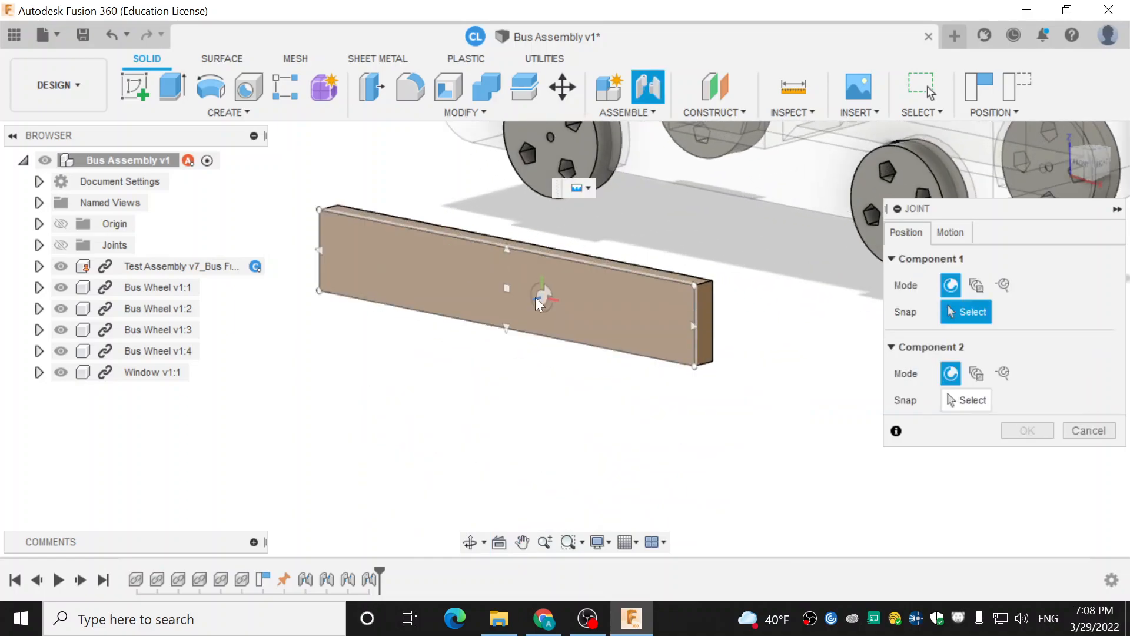
left_click(401, 263)
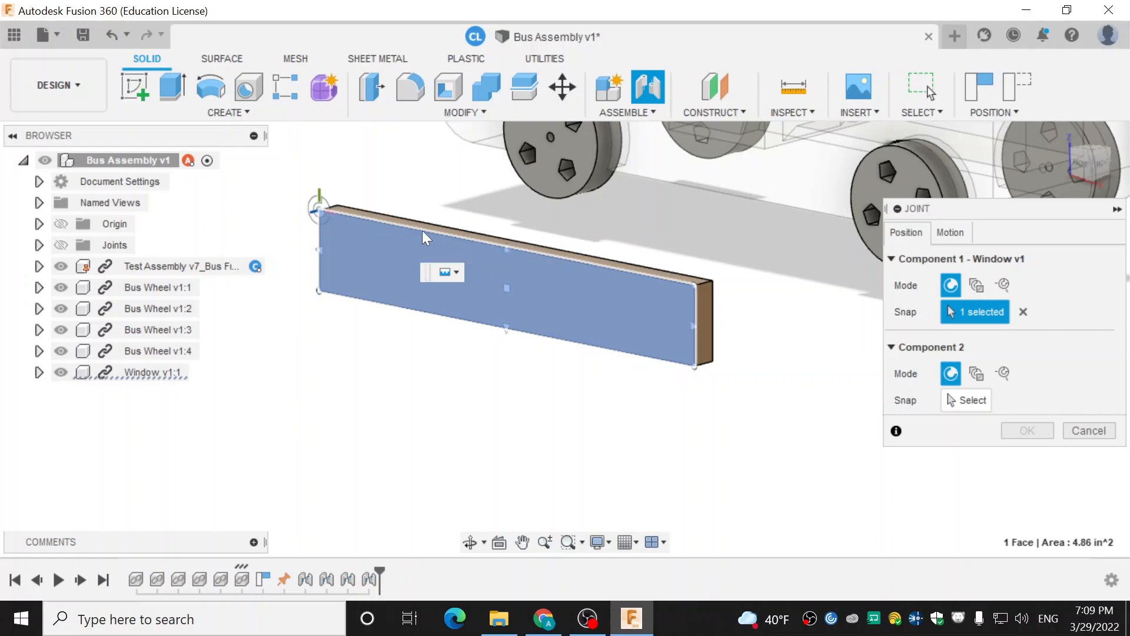
Set the window's joint origin at its face centre and pick the bus side panel as Component 2
left_click(510, 295)
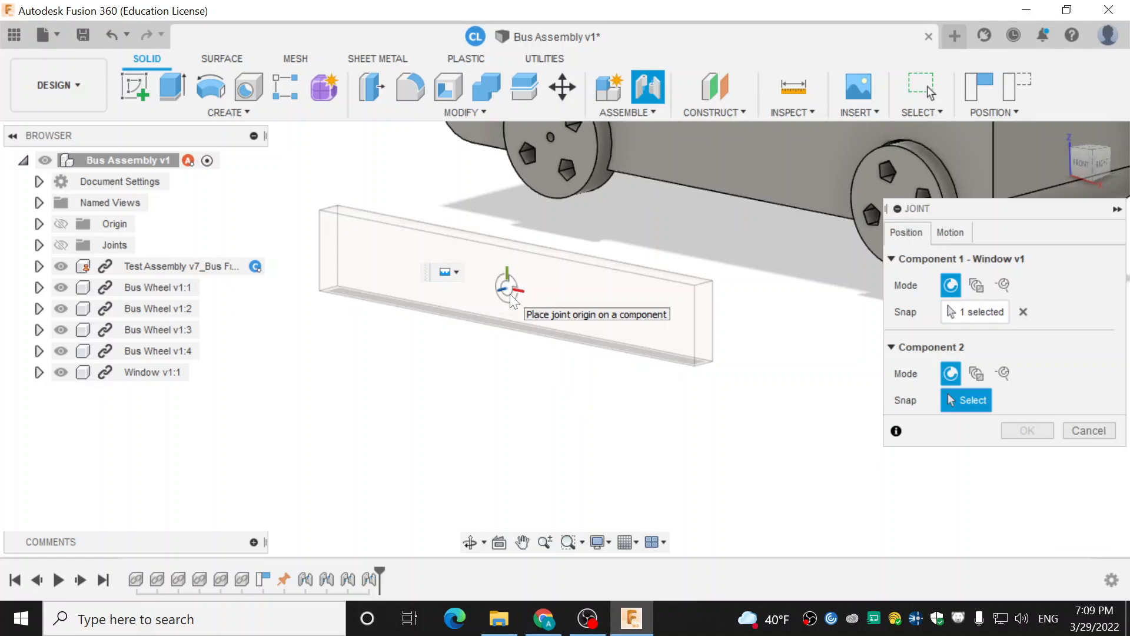
middle_click_drag(630, 223, 348, 458)
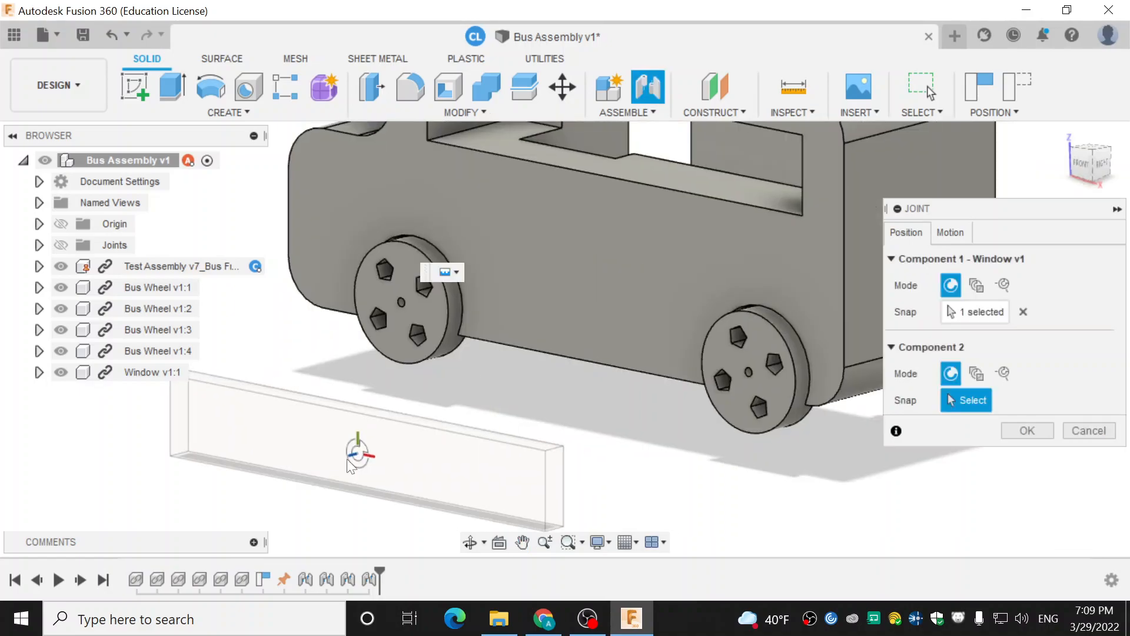
scroll(353, 453, "up", 3)
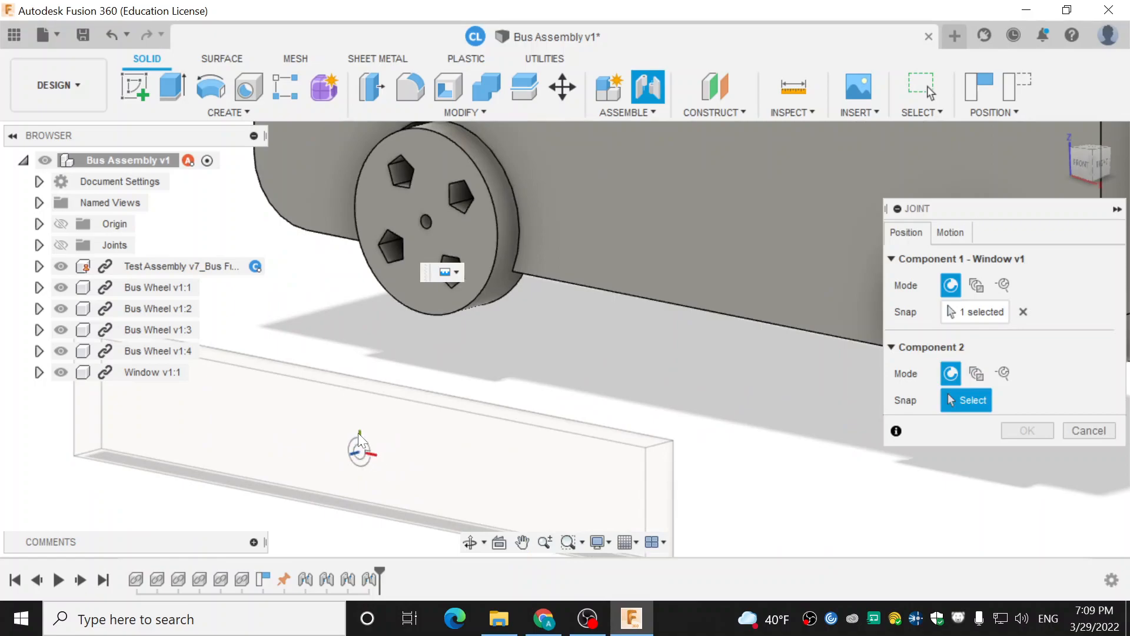
middle_click_drag(731, 196, 549, 452)
scroll(524, 426, "down", 2)
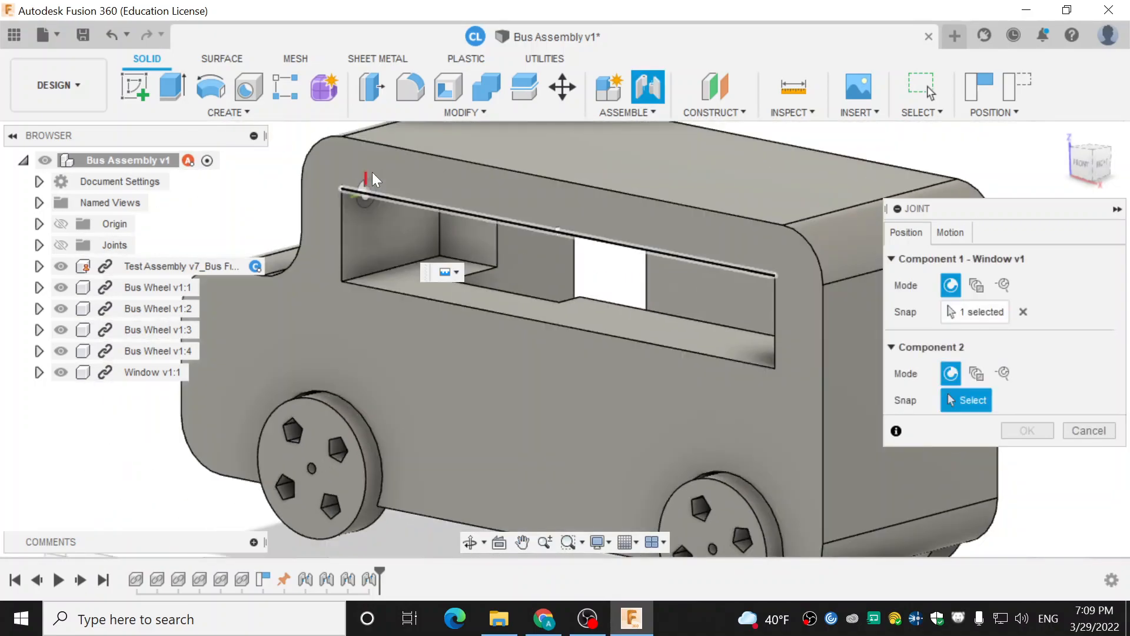
left_click(394, 171)
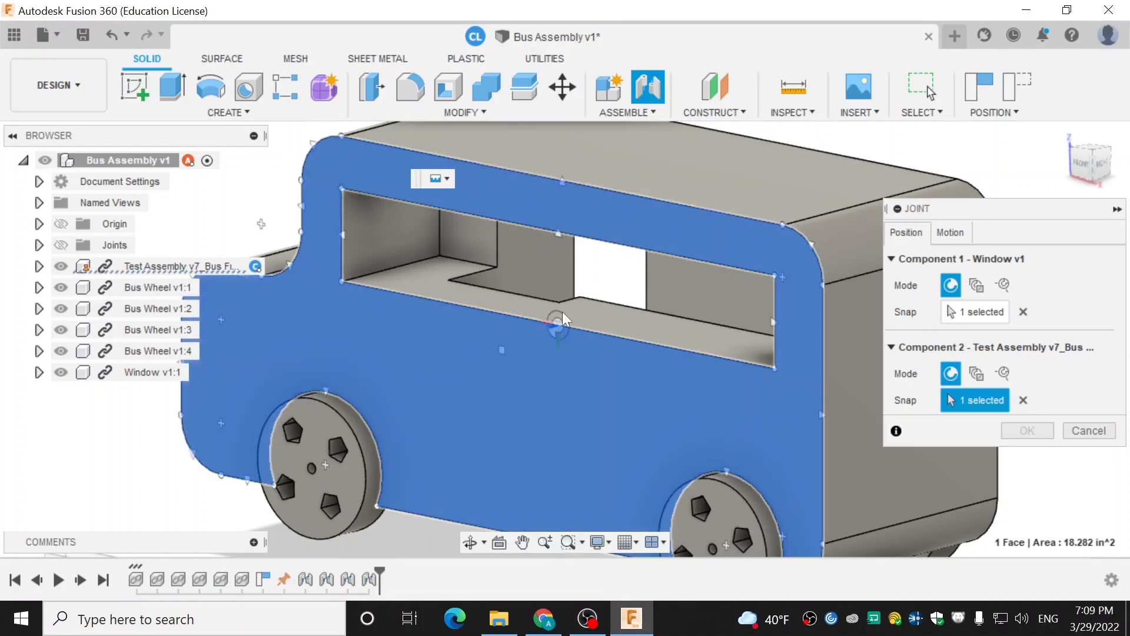
Snap the window to the opening's top edge, flip it, and offset it to -1.00 in
left_click(560, 228)
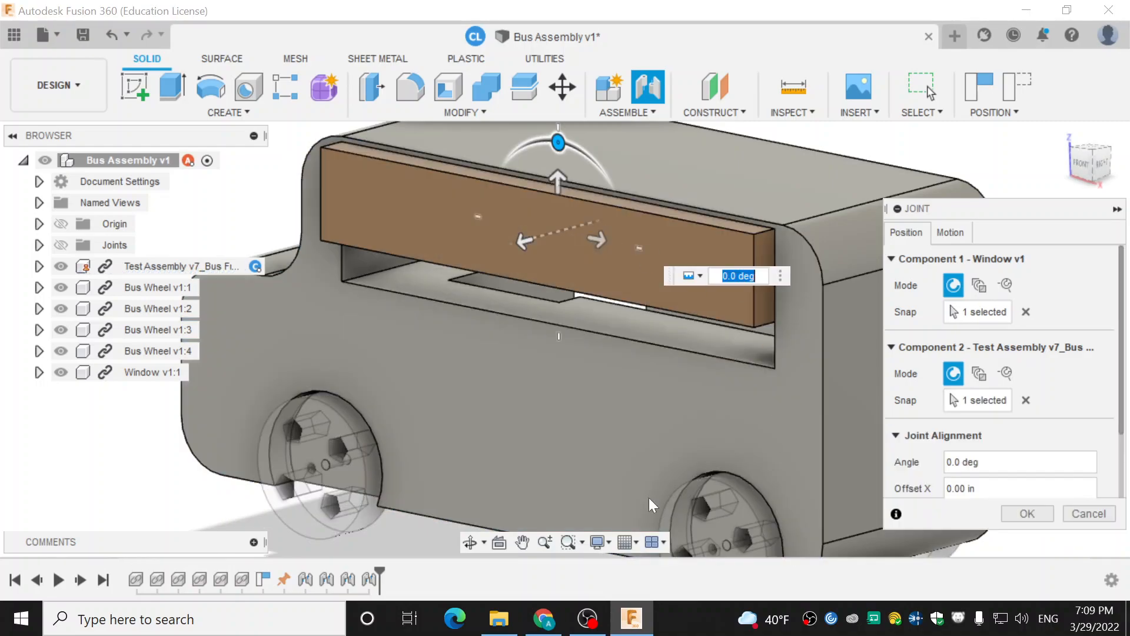
middle_click_drag(500, 377, 464, 373, "shift")
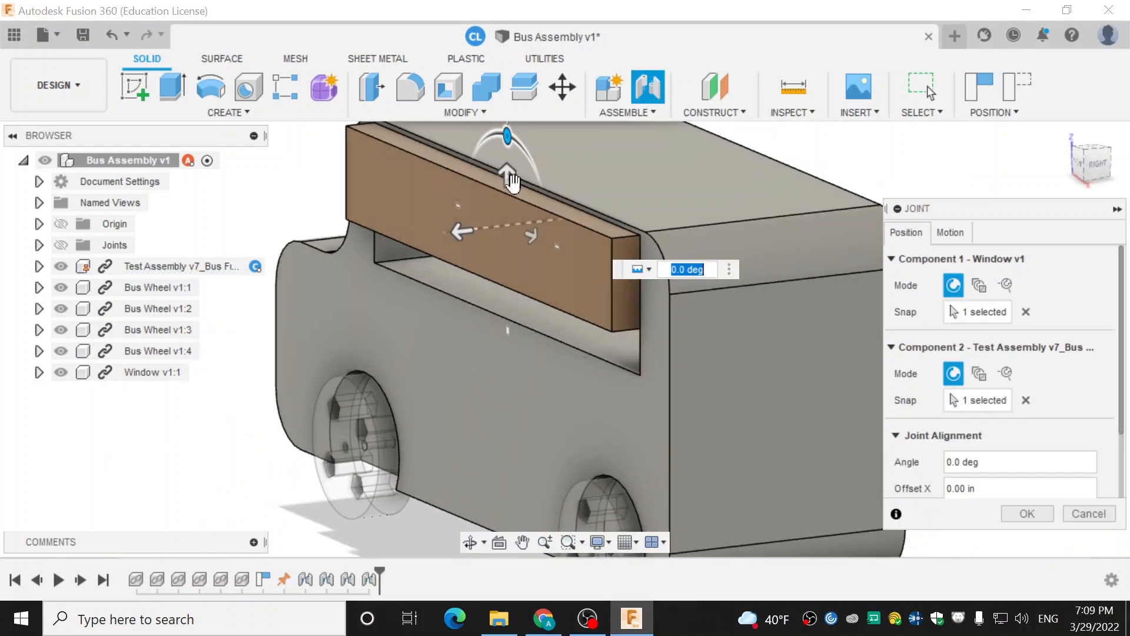
scroll(1001, 412, "down", 3)
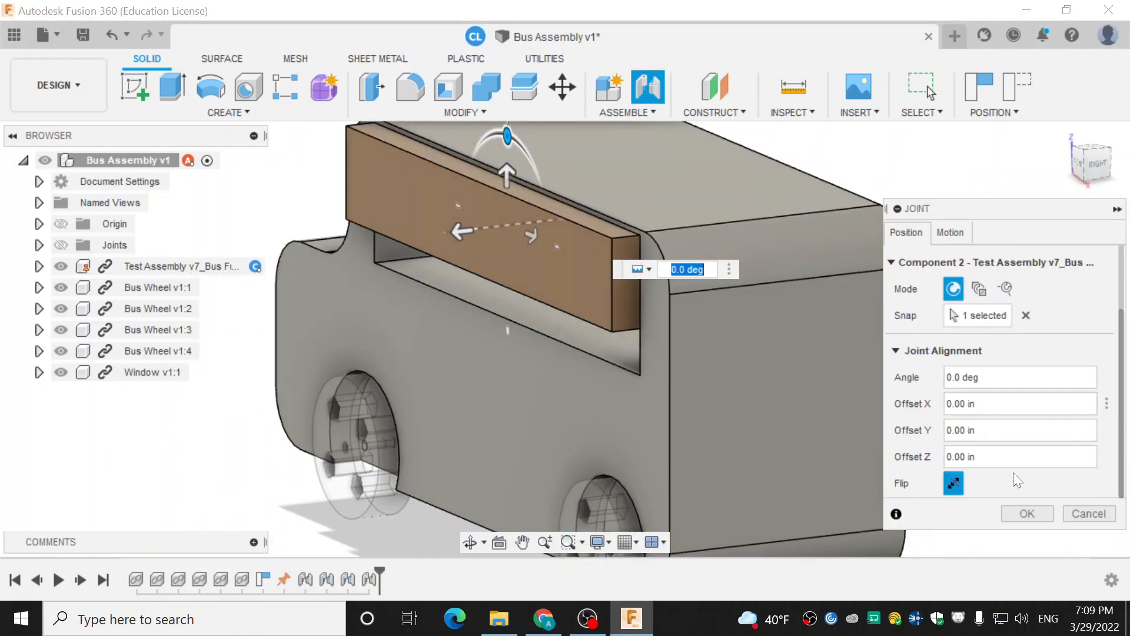
left_click(954, 483)
left_click_drag(505, 174, 505, 222)
scroll(479, 291, "down", 3)
scroll(480, 292, "up", 10)
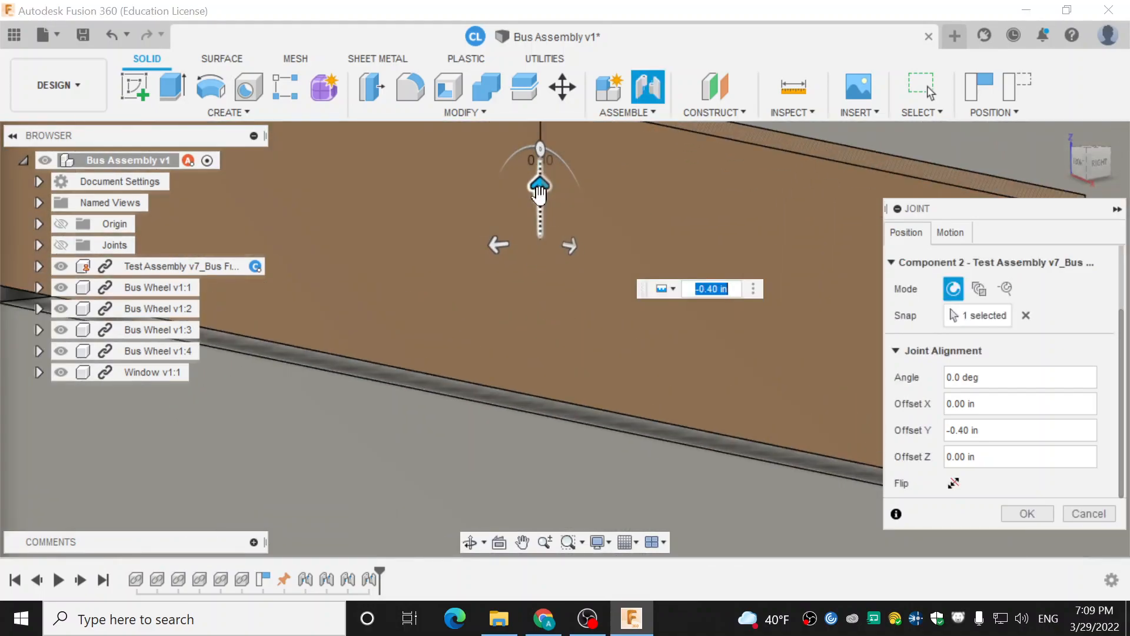
scroll(543, 182, "down", 3)
scroll(542, 181, "down", 5)
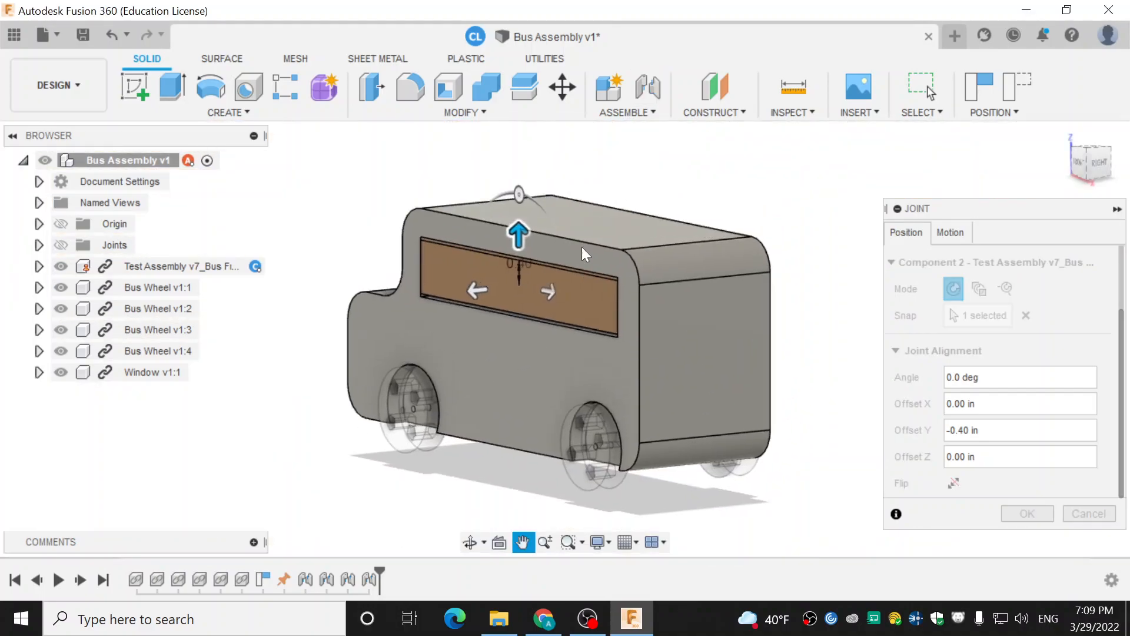
mouse_move(518, 231)
left_mouse_down()
mouse_move(518, 266)
mouse_move(517, 206)
mouse_move(528, 250)
mouse_move(527, 218)
left_mouse_up()
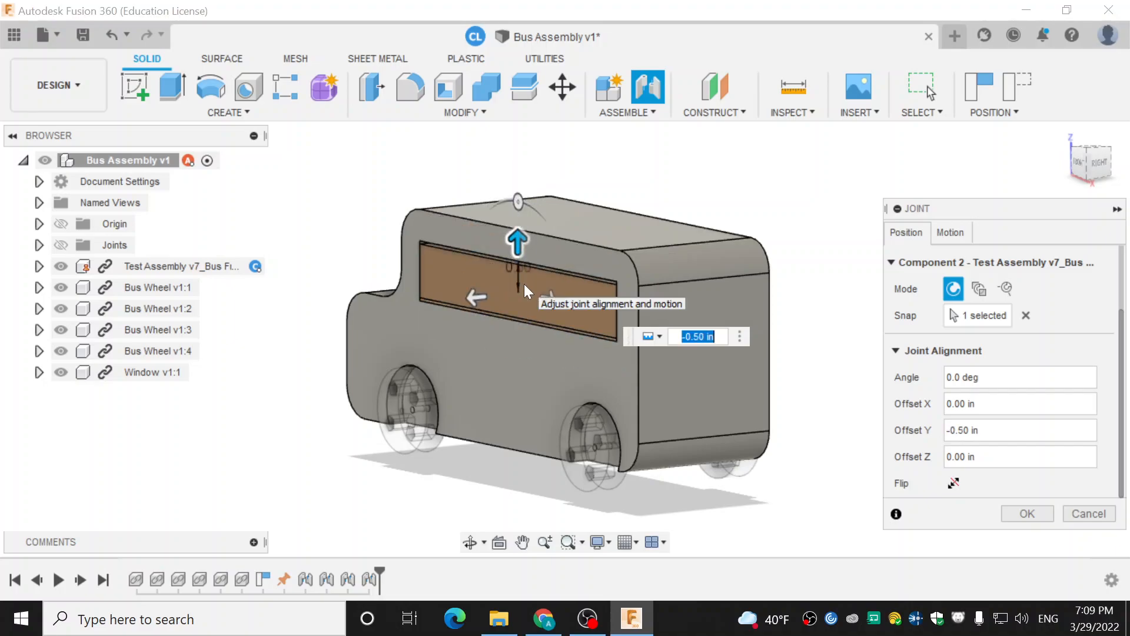
scroll(546, 312, "up", 5)
scroll(549, 312, "down", 5)
Adjust the window's Y offset to -0.45 in, inspect it, then cancel the trial joint
middle_click_drag(525, 285, 535, 239, "shift")
scroll(535, 239, "up", 4)
scroll(535, 243, "up", 5)
mouse_move(545, 297)
middle_mouse_down("shift")
mouse_move(557, 291)
mouse_move(540, 304)
middle_mouse_up("shift")
scroll(538, 303, "up", 2)
left_click_drag(494, 444, 501, 416)
scroll(547, 383, "down", 3)
scroll(548, 382, "up", 3)
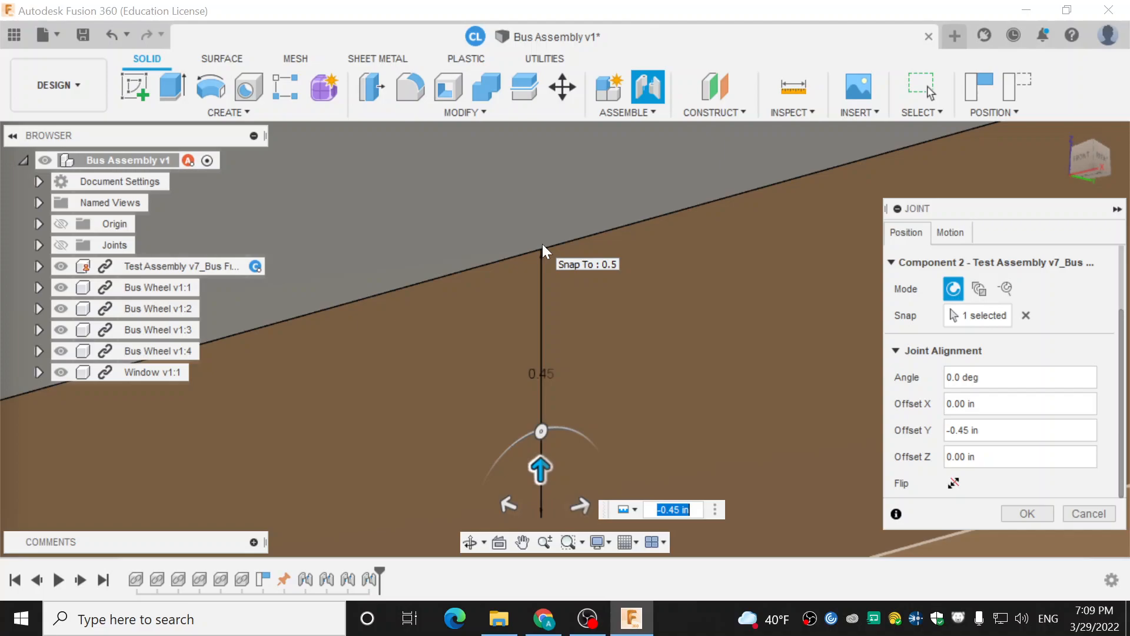
scroll(542, 244, "down", 5)
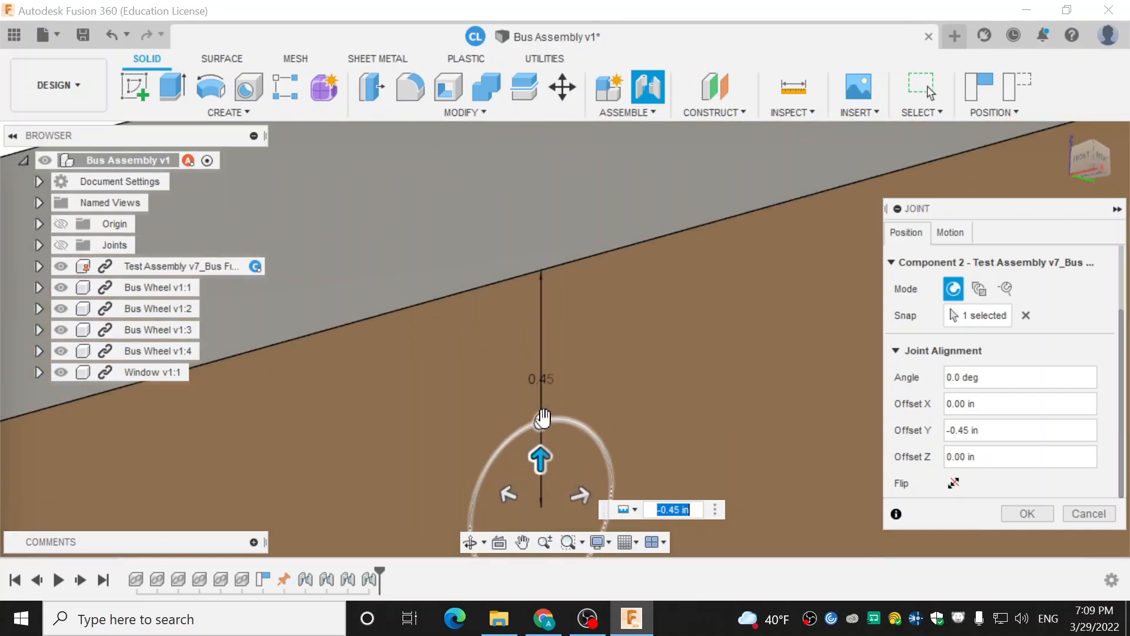
middle_click_drag(632, 435, 651, 459, "shift")
middle_click_drag(652, 456, 680, 335)
left_click(1080, 516)
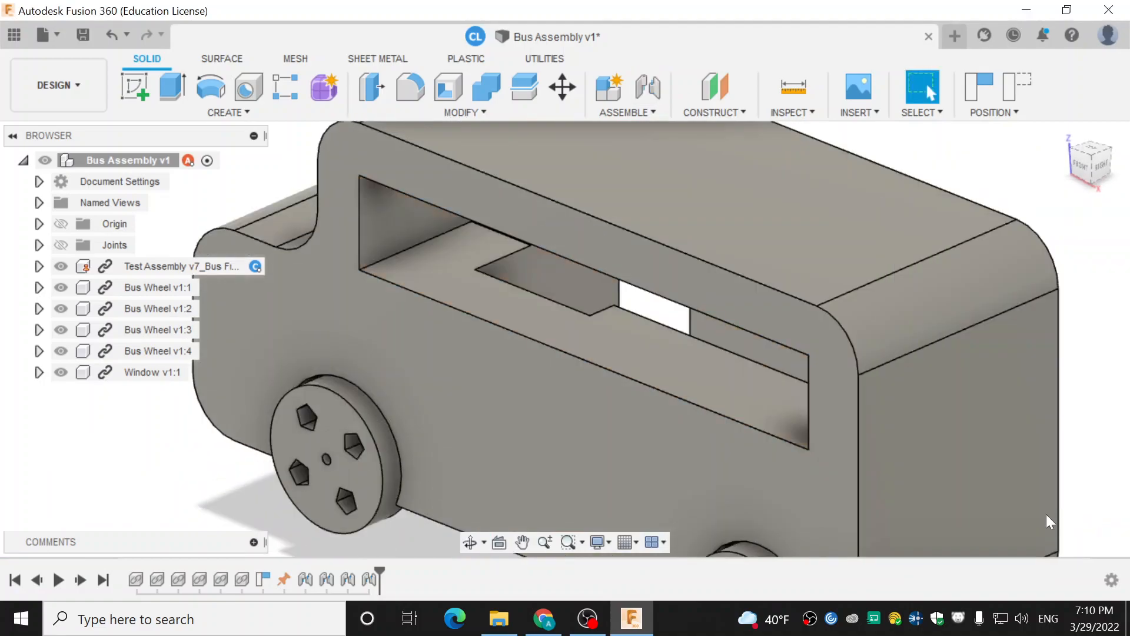
Start a new joint and pick the window board's face as the first component
scroll(443, 483, "down", 3)
middle_click_drag(443, 482, 680, 298)
middle_click_drag(592, 500, 557, 420)
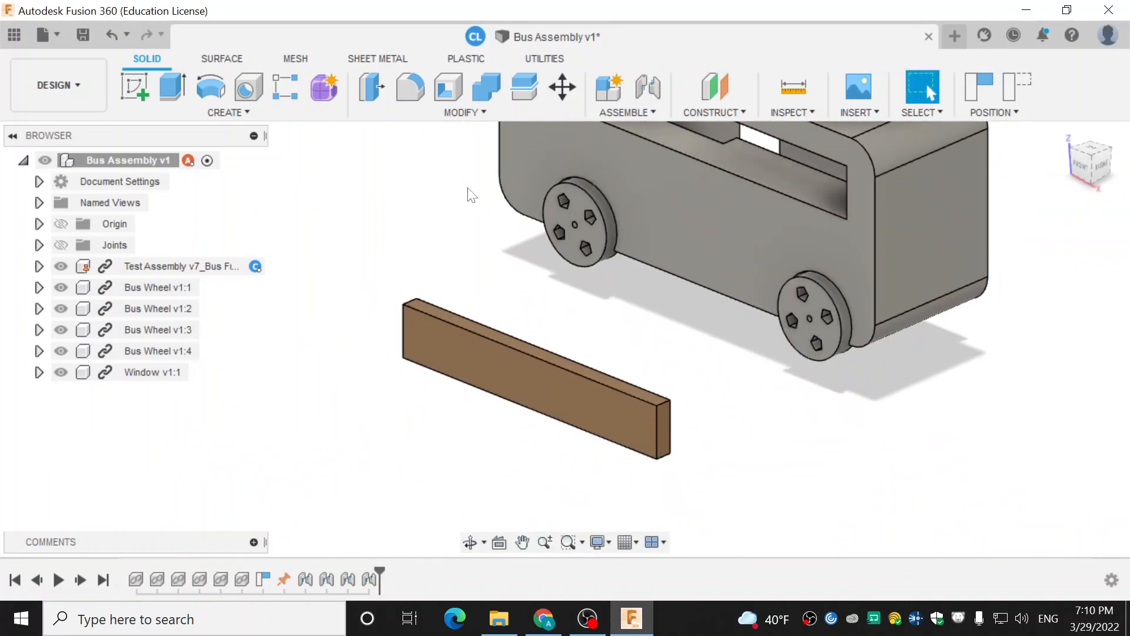
left_click(644, 91)
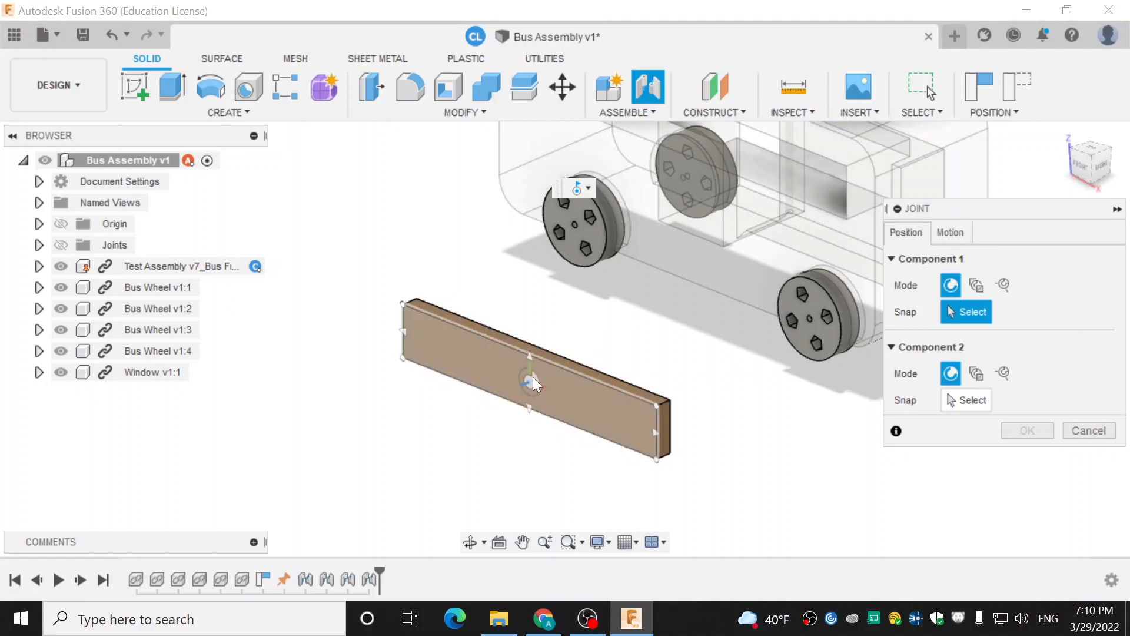
middle_click_drag(672, 199, 606, 310)
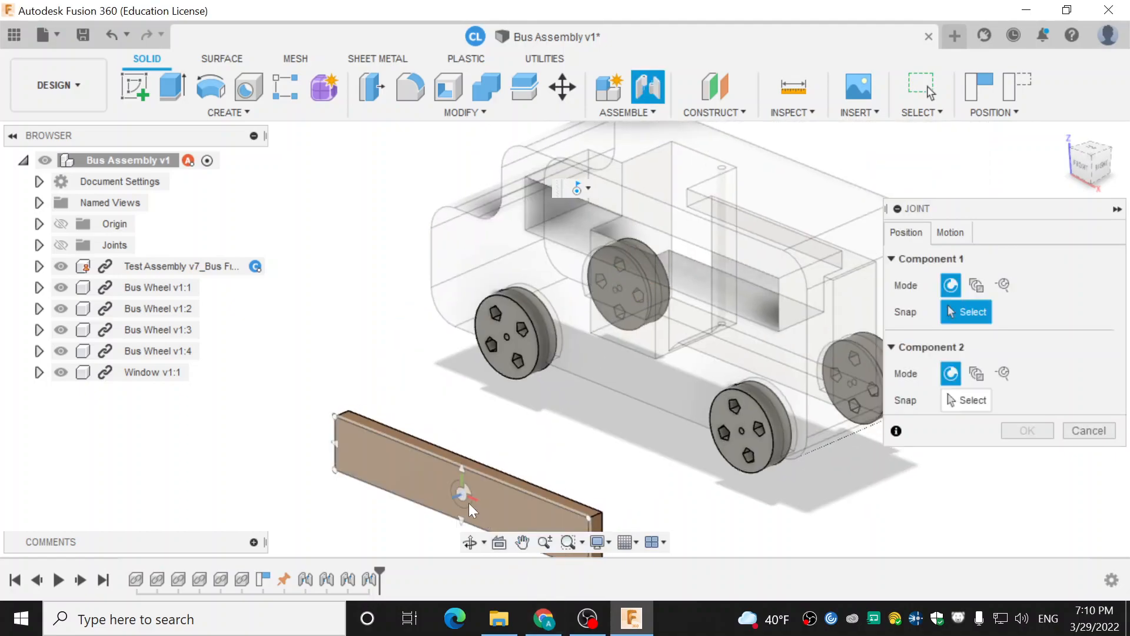
left_click(465, 500)
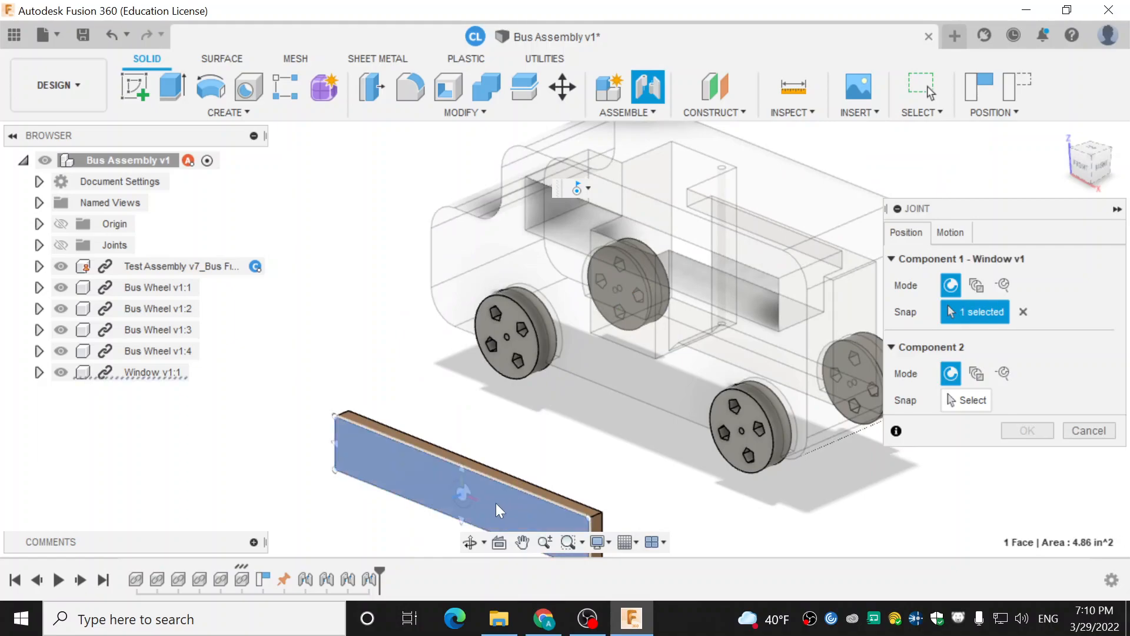
left_click(463, 500)
middle_click_drag(458, 462, 470, 429, "shift")
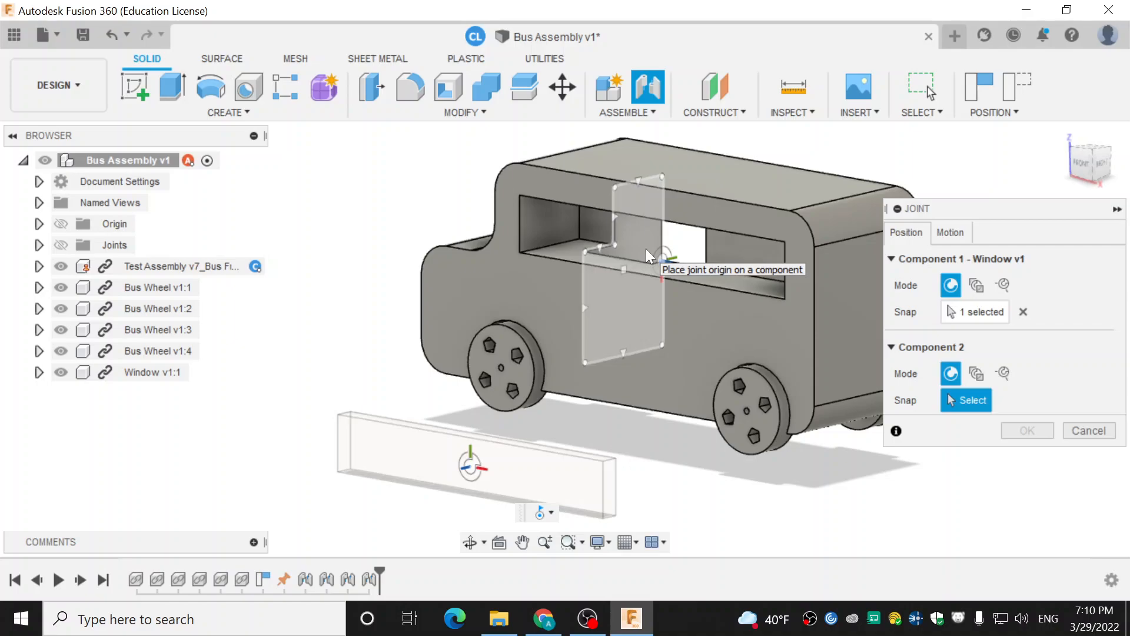
Clear that origin and reset the window's joint origin at the plank's left edge
left_click(1025, 310)
middle_click_drag(543, 439, 576, 386)
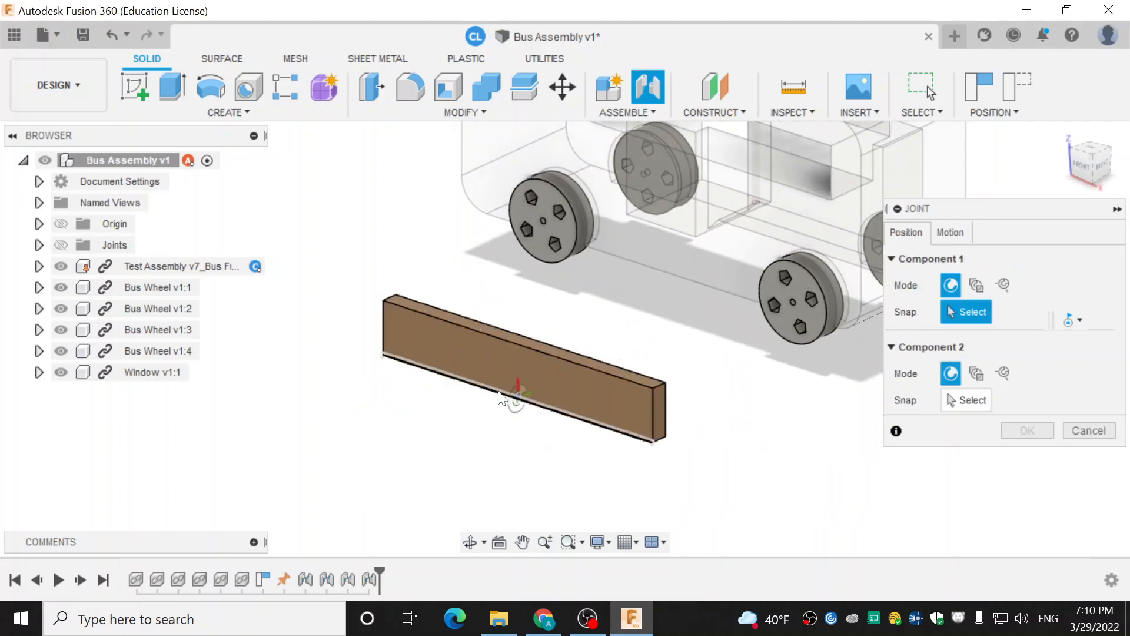
scroll(449, 349, "up", 5)
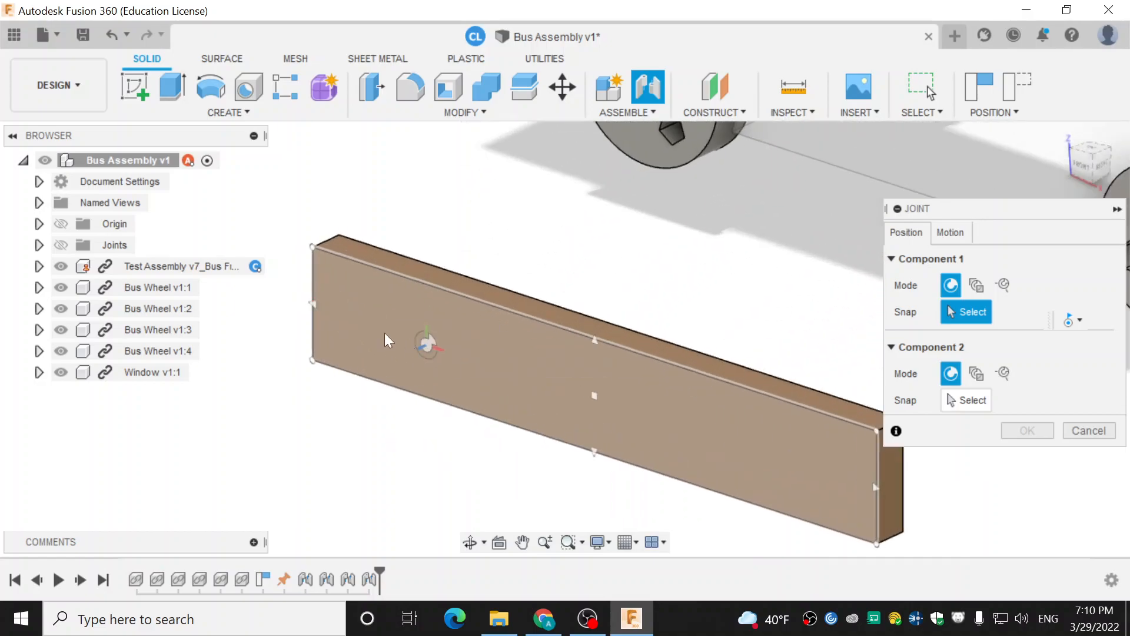
left_click(320, 306)
scroll(522, 284, "down", 4)
middle_click_drag(595, 314, 447, 597)
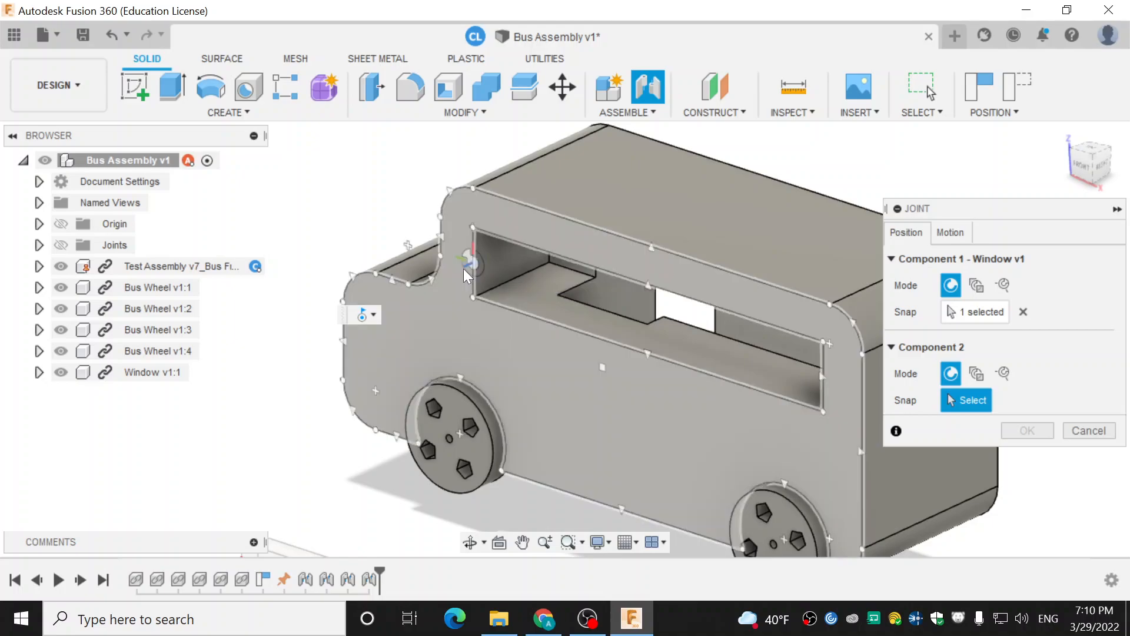
scroll(468, 263, "up", 3)
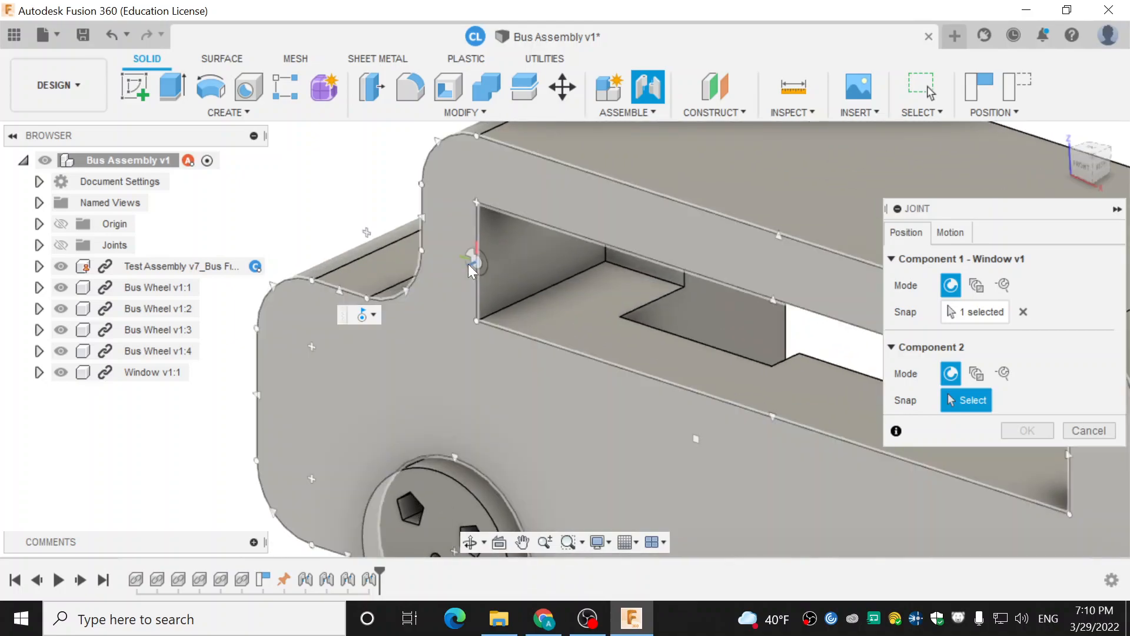
scroll(446, 348, "down", 3)
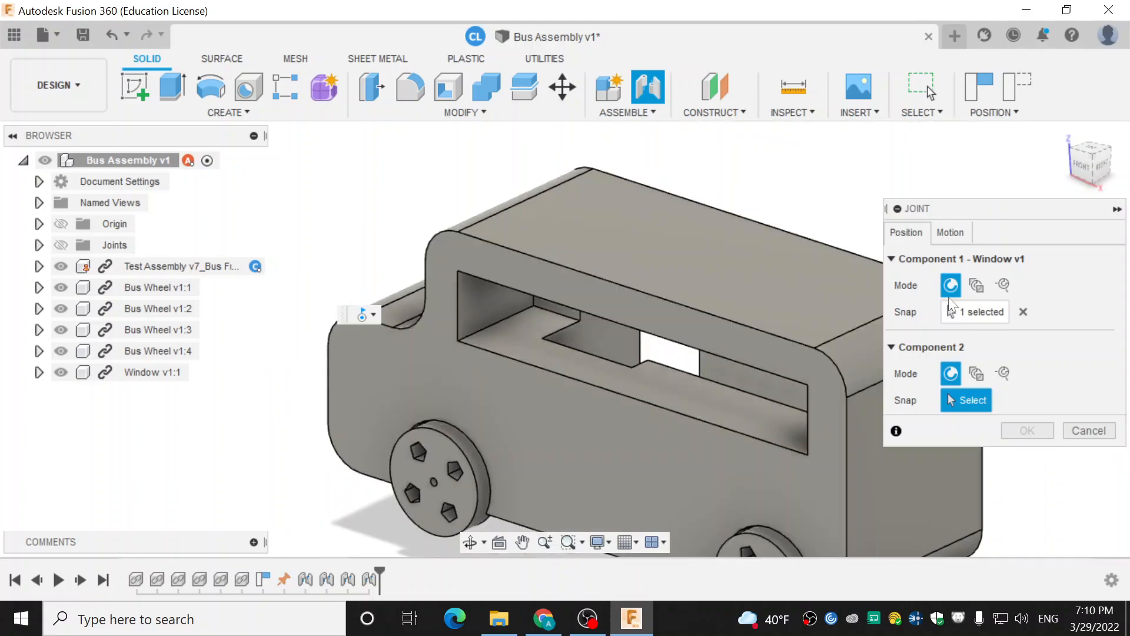
Re-pick the window plank's front face and set its joint origin point
left_click(1023, 312)
middle_click_drag(545, 231, 696, 24)
middle_click_drag(593, 376, 554, 239)
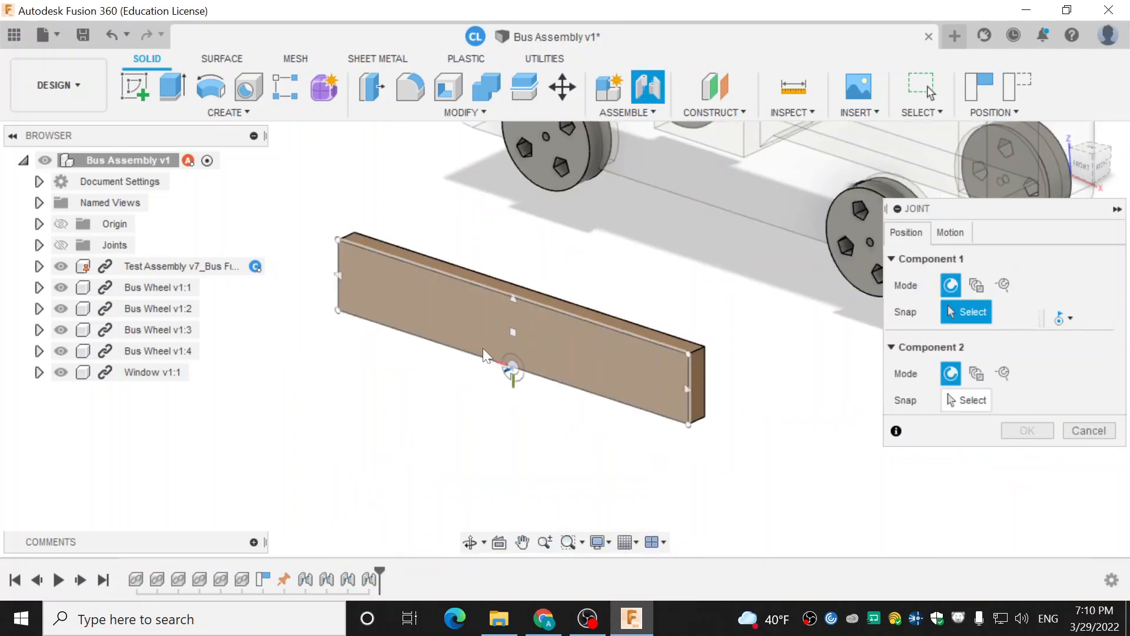
left_click(431, 303)
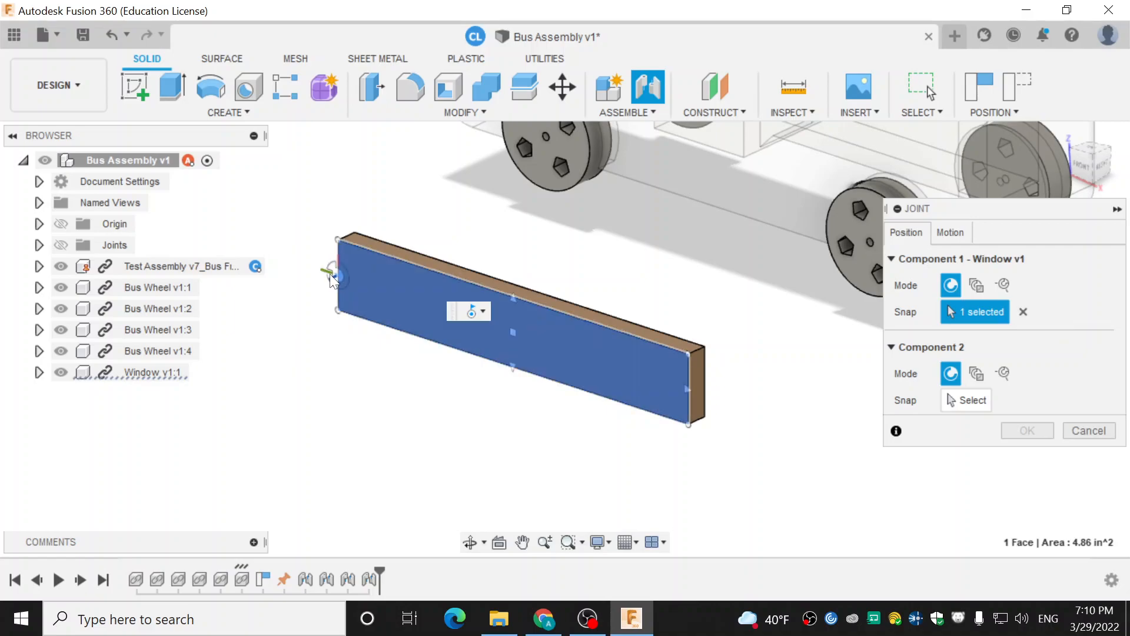
scroll(334, 275, "up", 4)
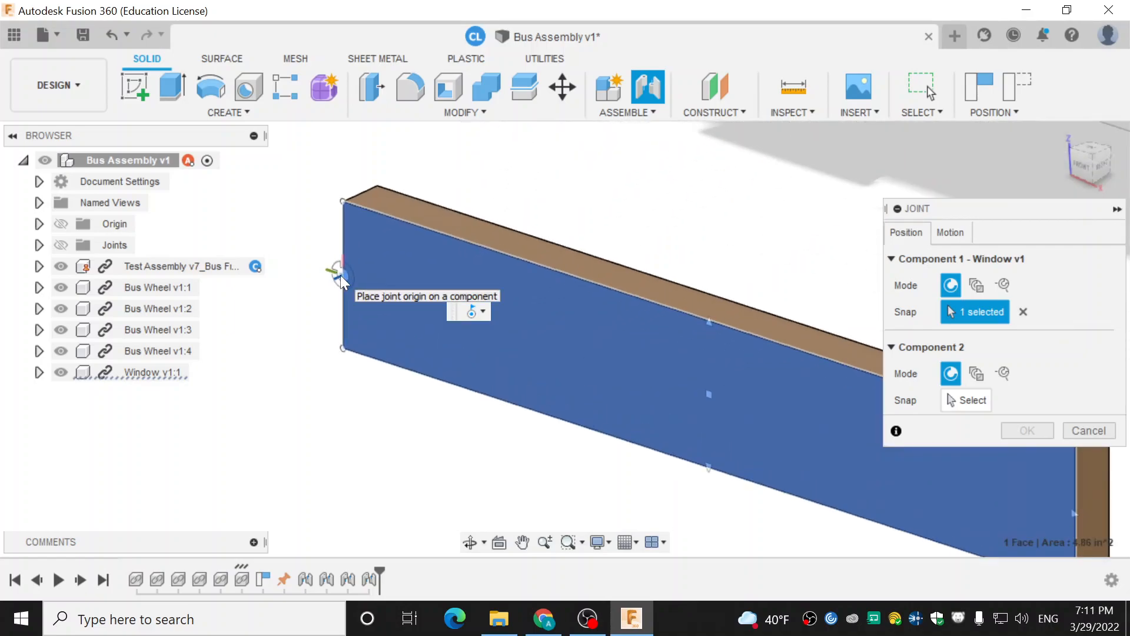
left_click(340, 275)
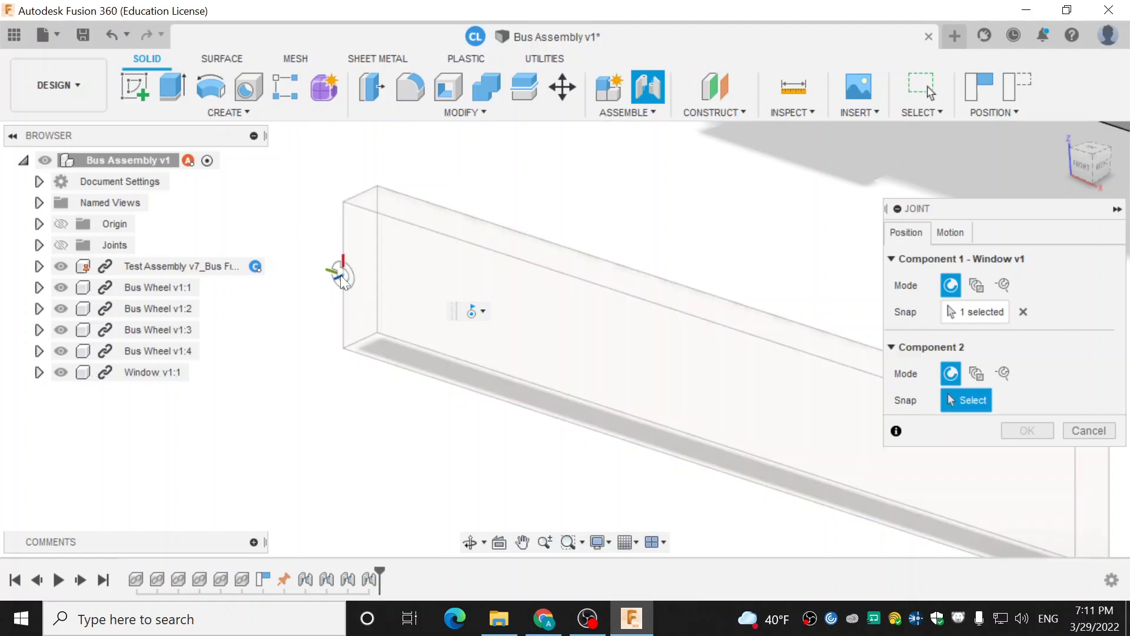
Choose the bus side face as Component 2, snapping to the window opening's edge
scroll(671, 207, "down", 2)
middle_click_drag(607, 270, 434, 512)
middle_click_drag(634, 239, 513, 426)
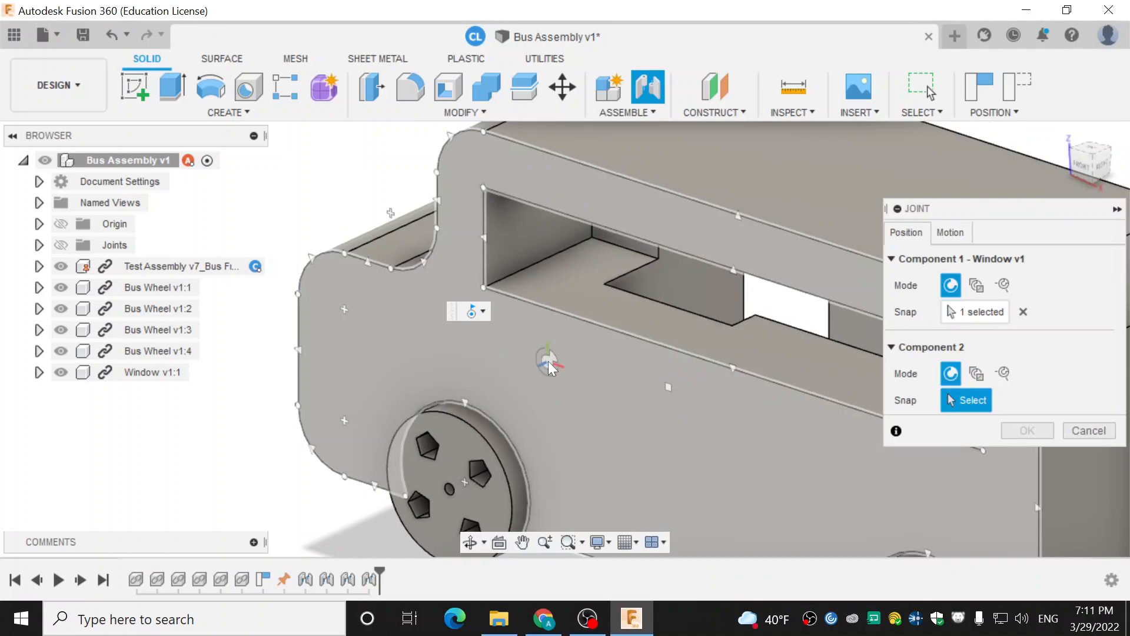
left_click(549, 361)
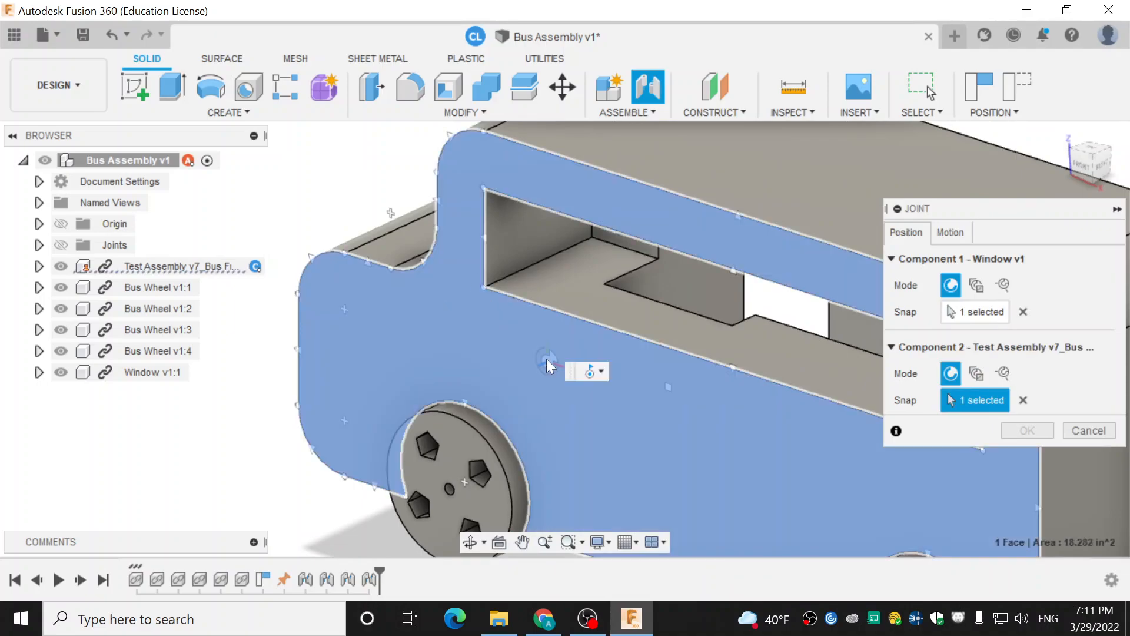
scroll(484, 235, "up", 3)
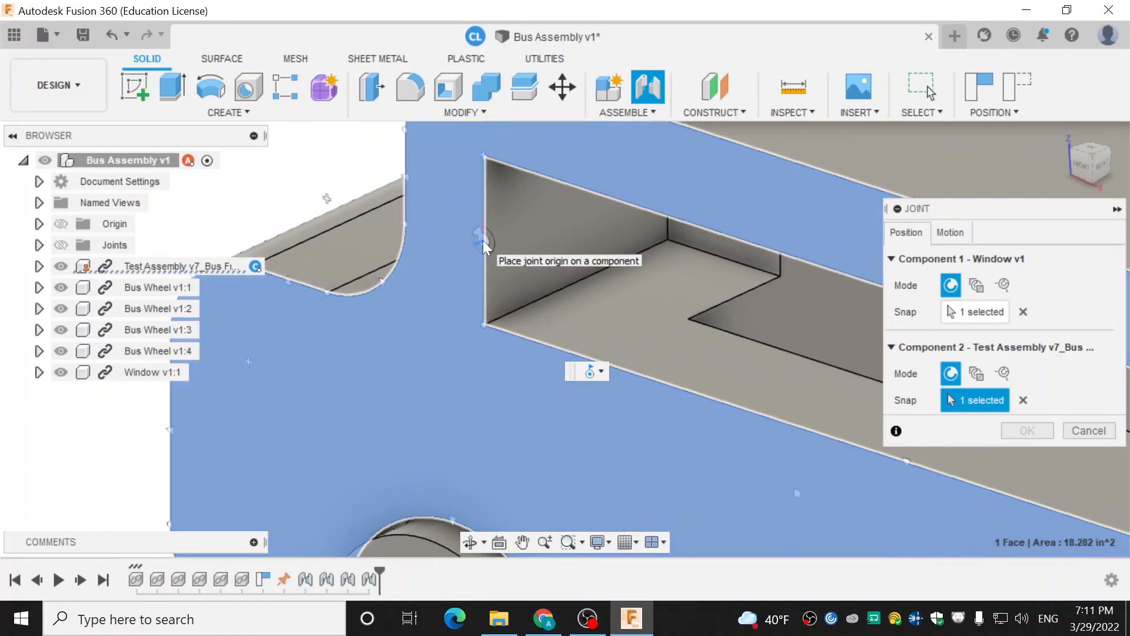
left_click(483, 240)
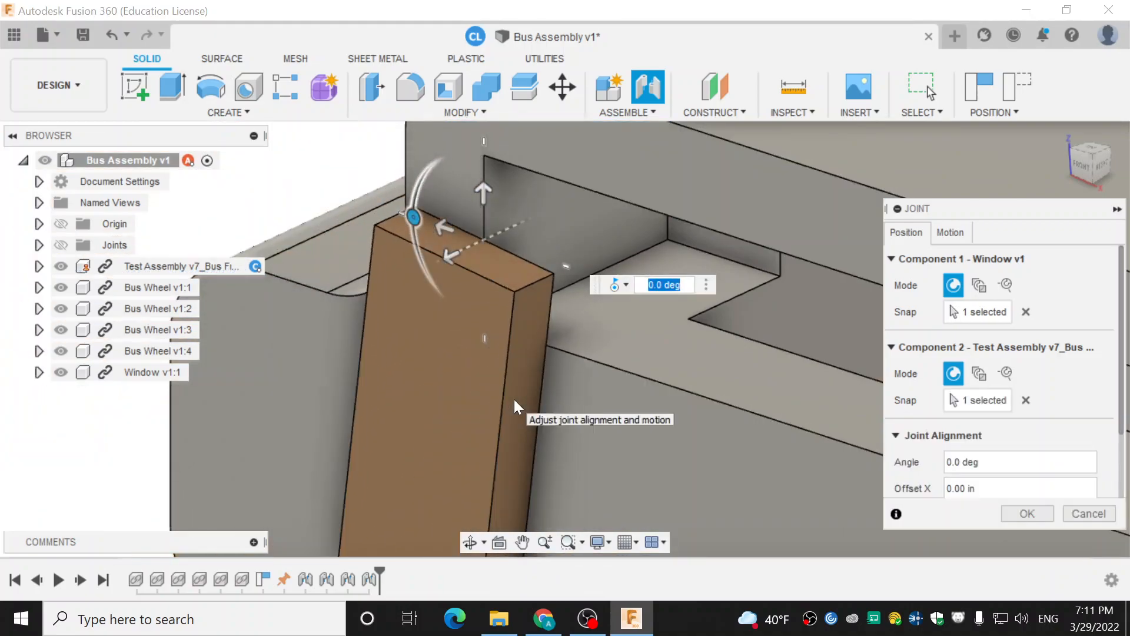
Set the window joint's motion type to Rigid and preview it with Animate
left_click(949, 233)
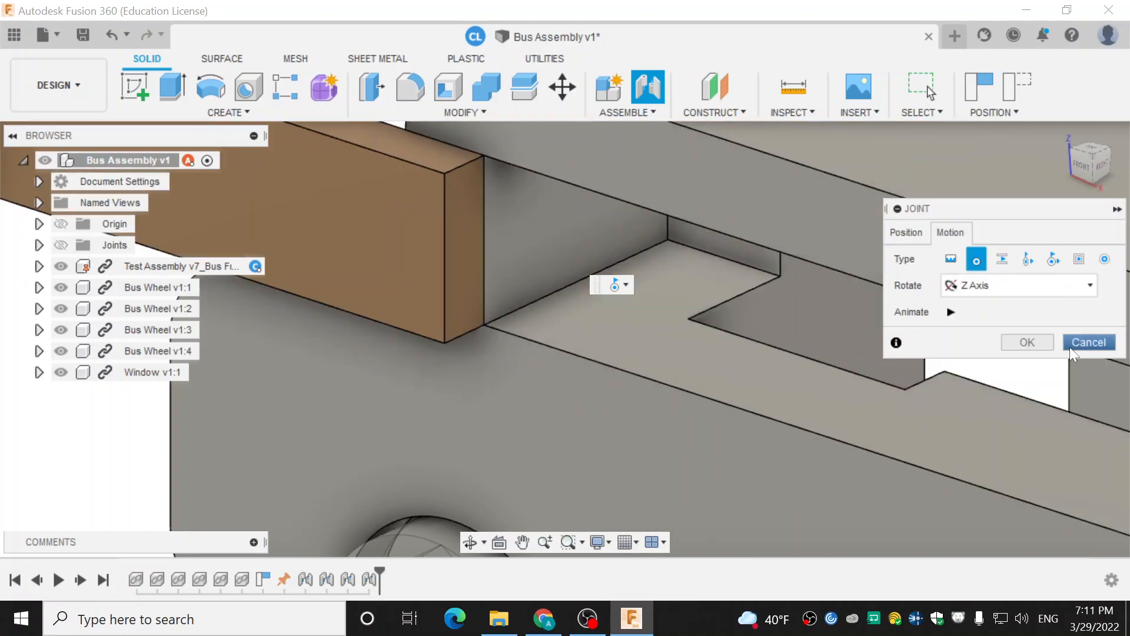
left_click(950, 260)
scroll(808, 305, "down", 3)
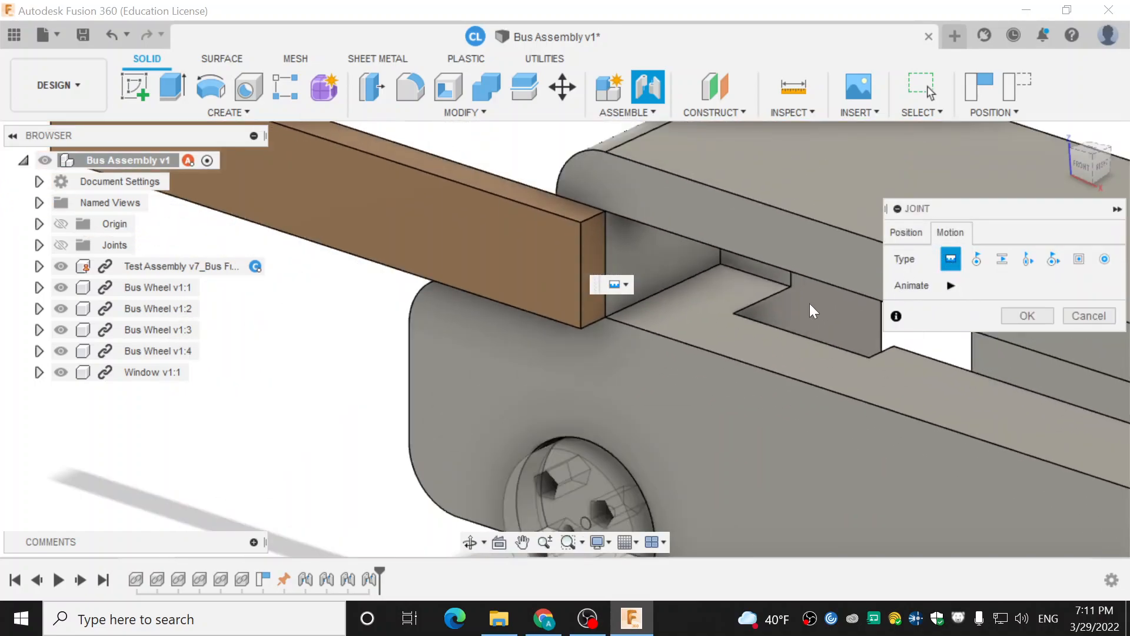
scroll(755, 315, "down", 4)
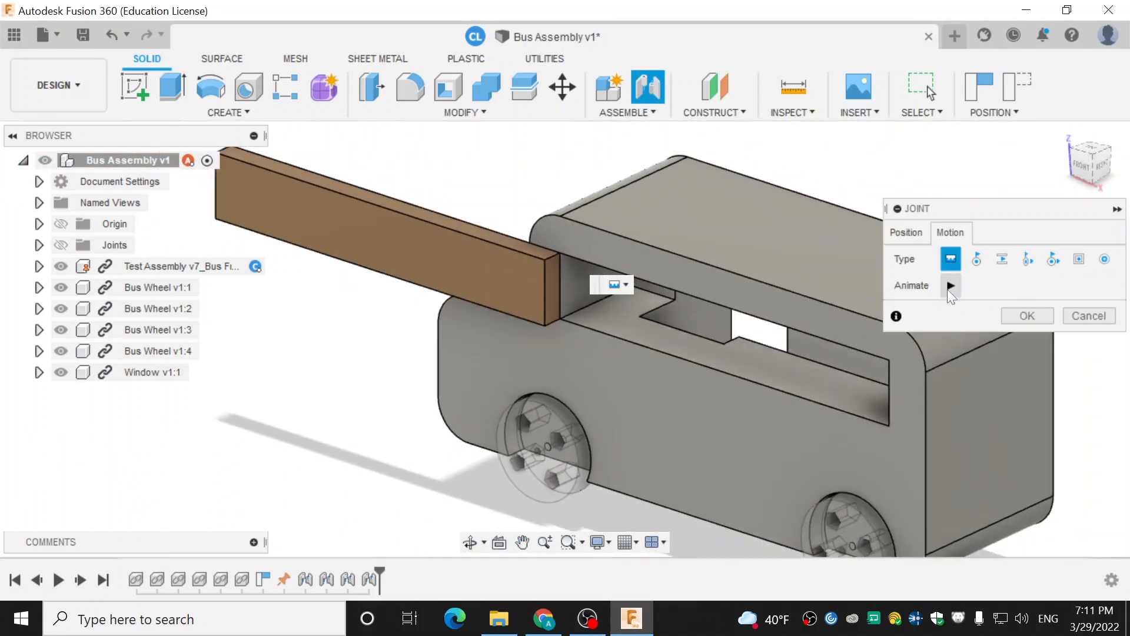
left_click(951, 285)
left_click(950, 285)
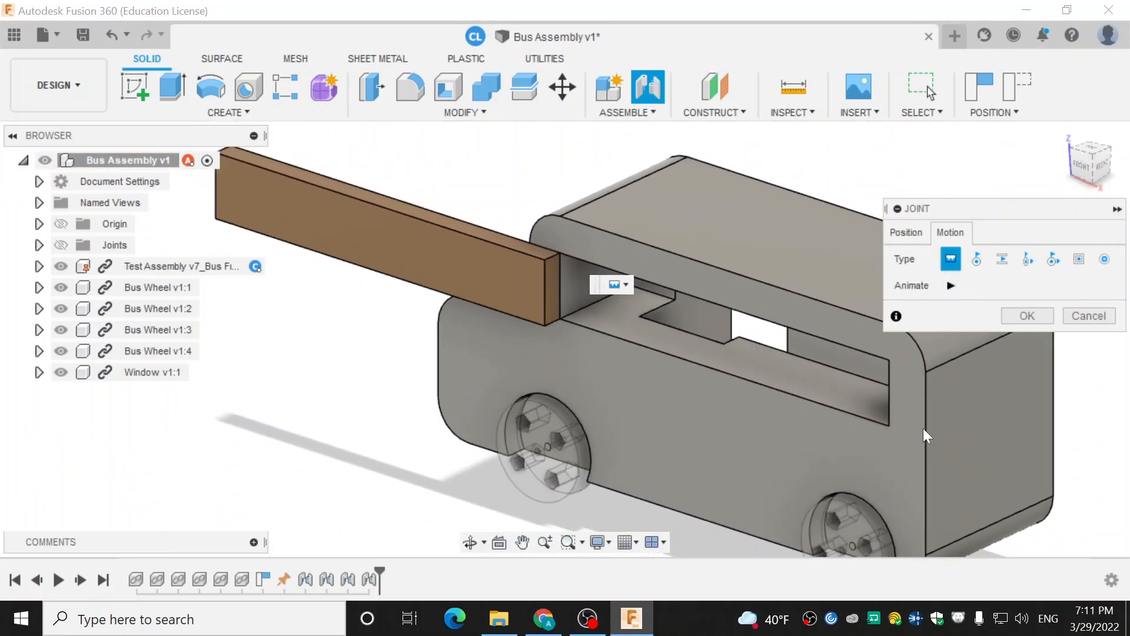
Flip the window so it sits flush in the bus opening and apply the joint
left_click(912, 232)
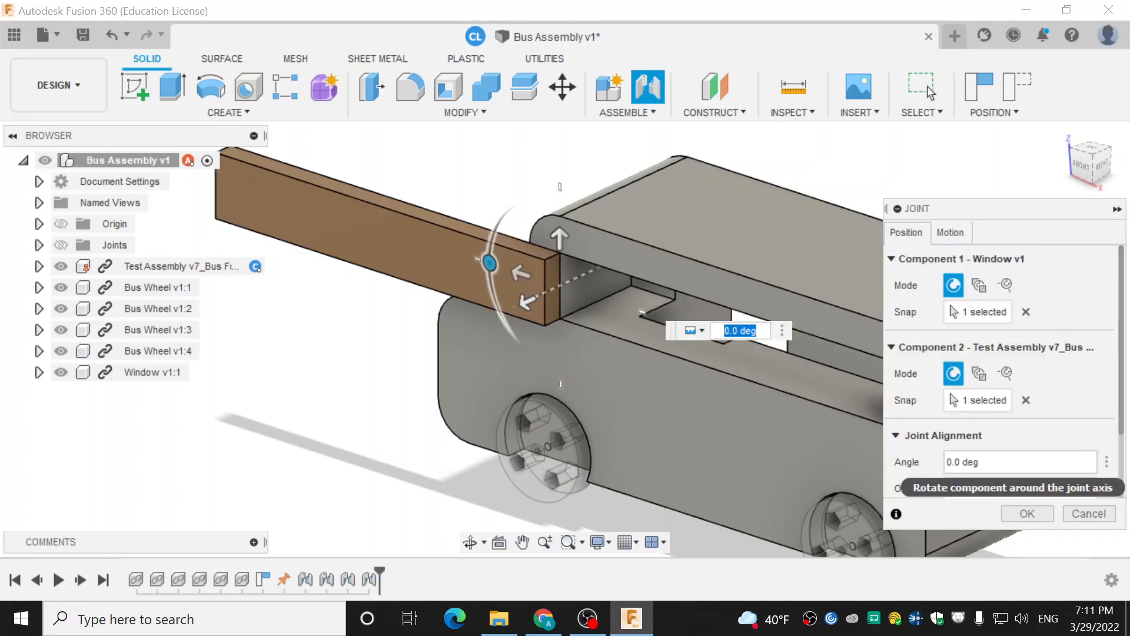
scroll(1082, 397, "down", 2)
left_click(959, 487)
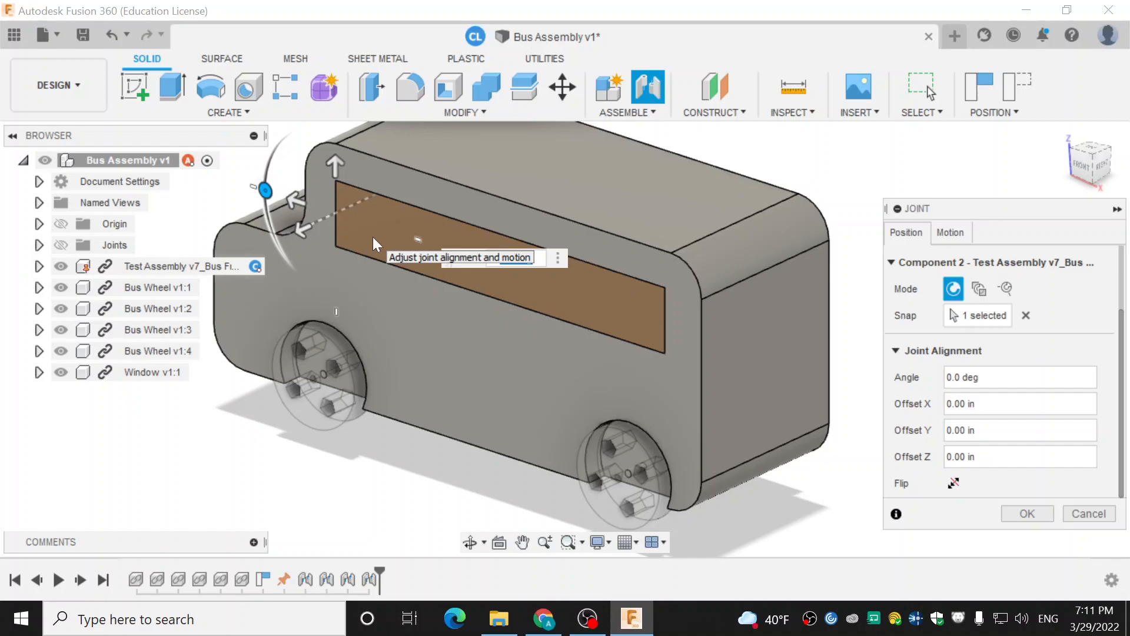
mouse_move(297, 200)
left_mouse_down()
mouse_move(262, 192)
mouse_move(297, 201)
left_mouse_up()
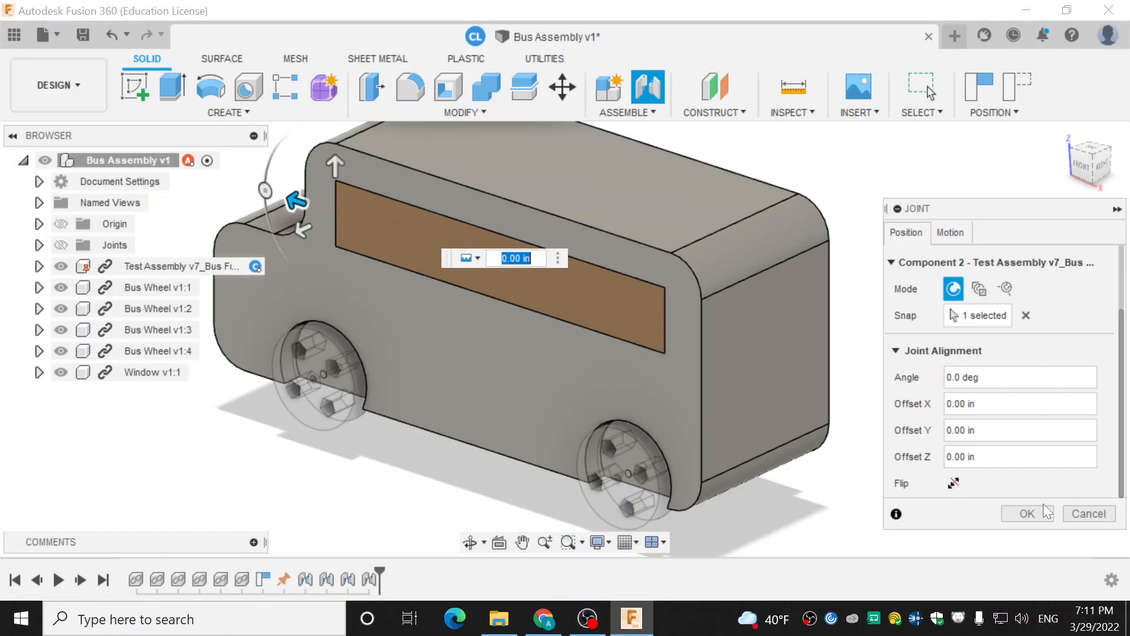
left_click(955, 483)
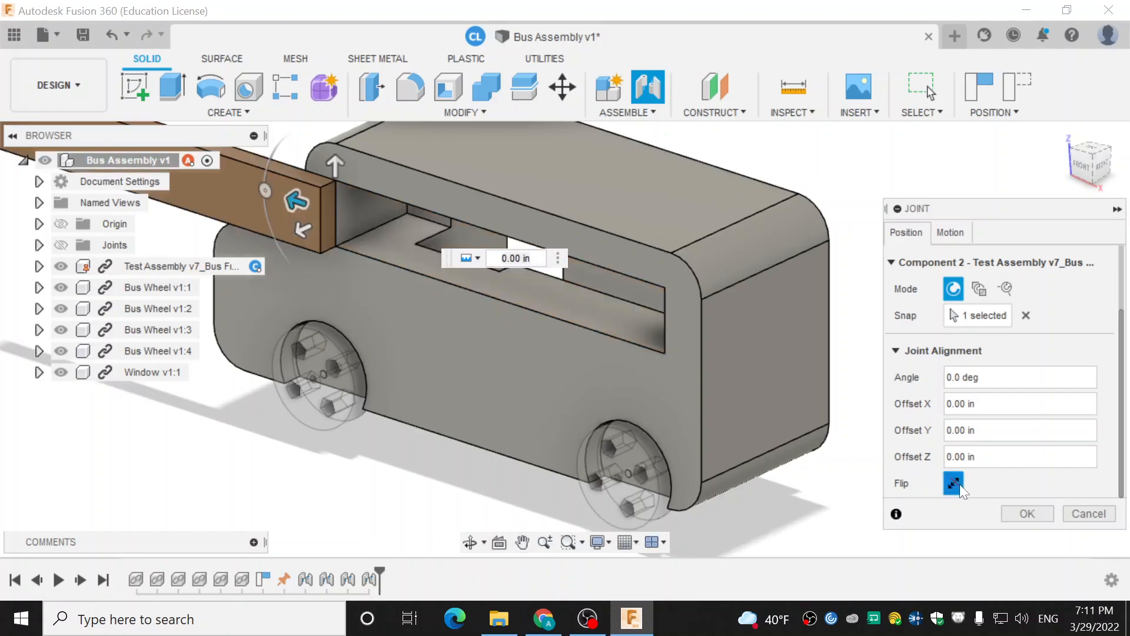
left_click(960, 484)
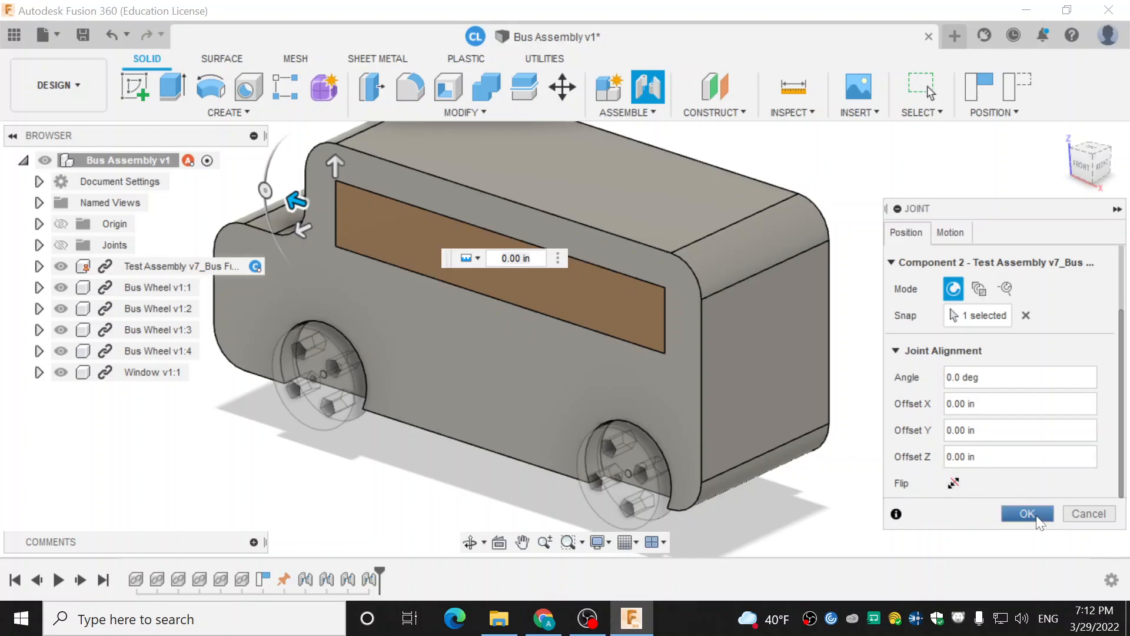
left_click(1027, 514)
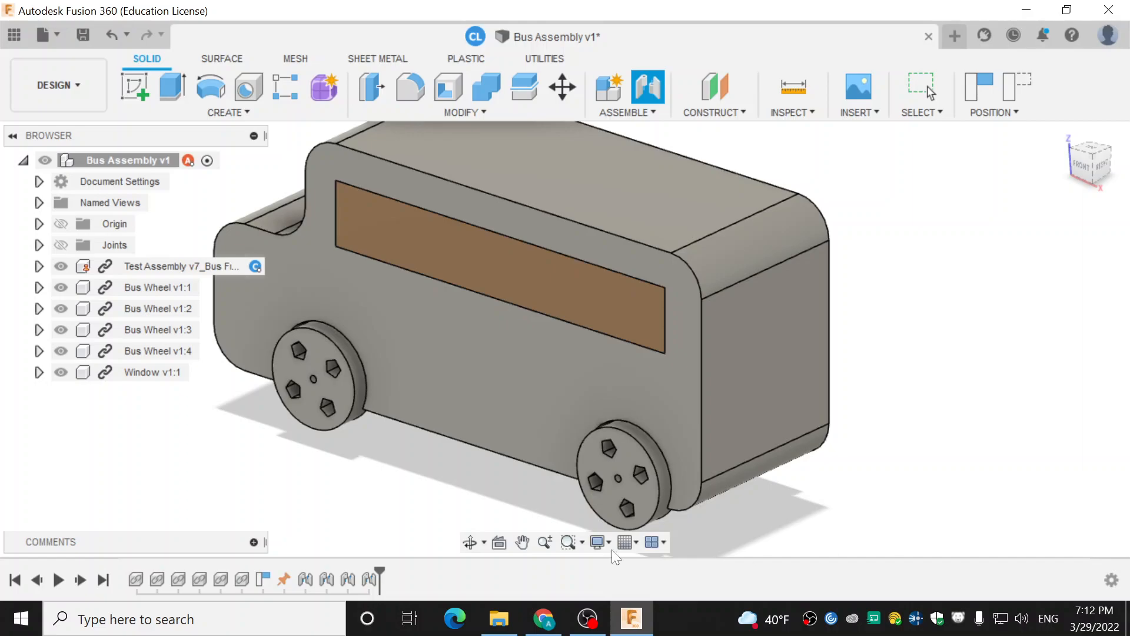
From a side view, drag the rear wheel to spin it on its revolute joint
middle_click_drag(335, 459, 351, 416, "shift")
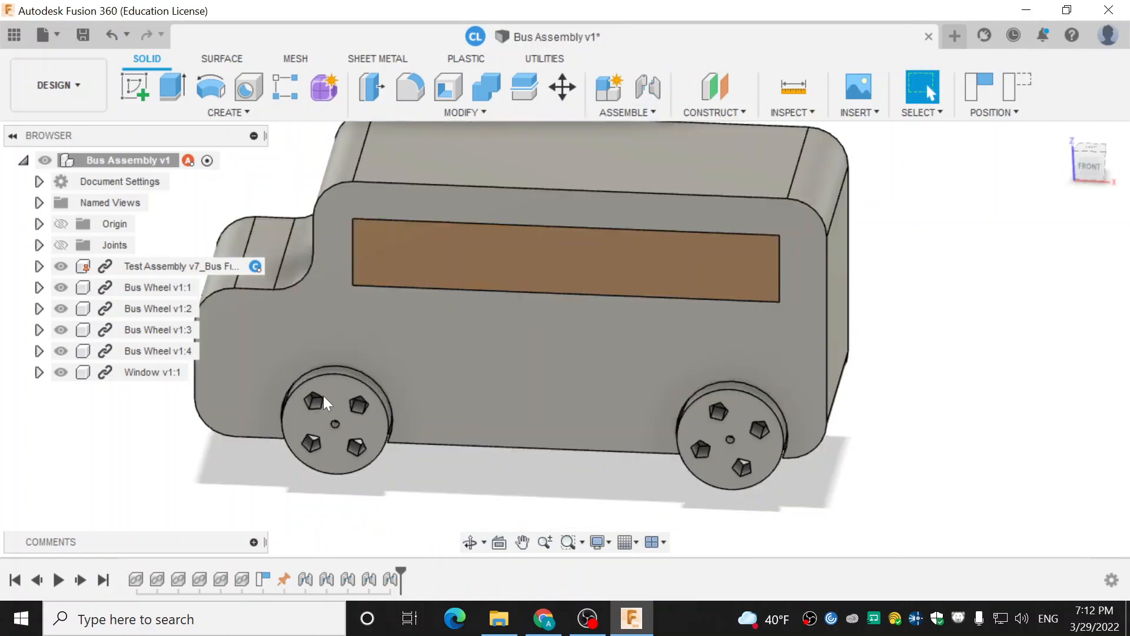
left_click_drag(765, 406, 723, 418)
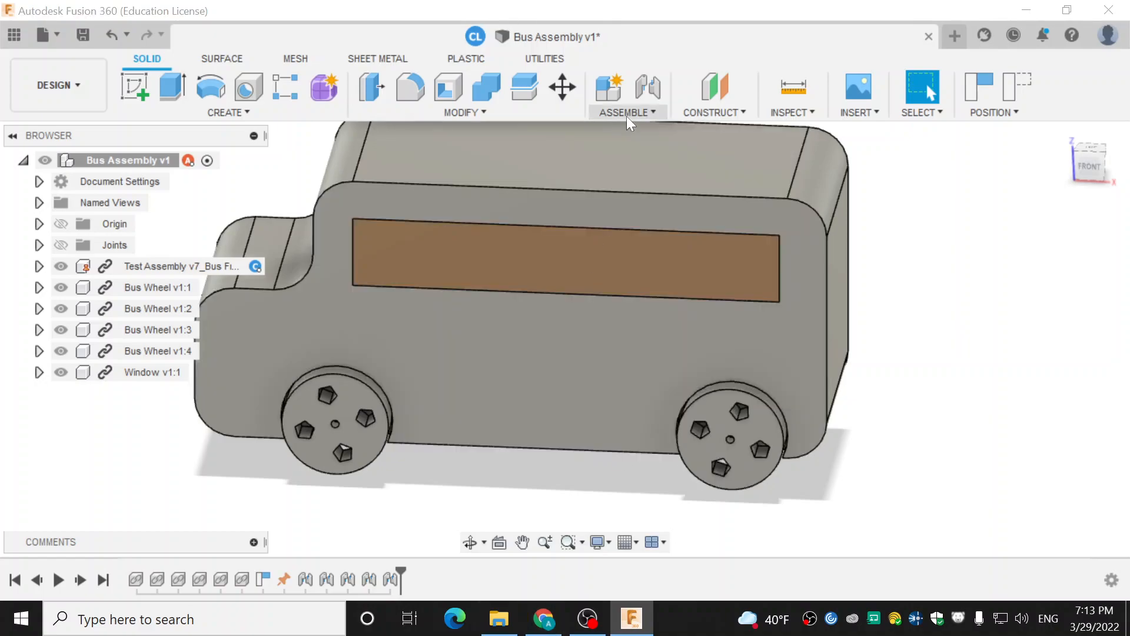
left_click(656, 96)
left_click(950, 232)
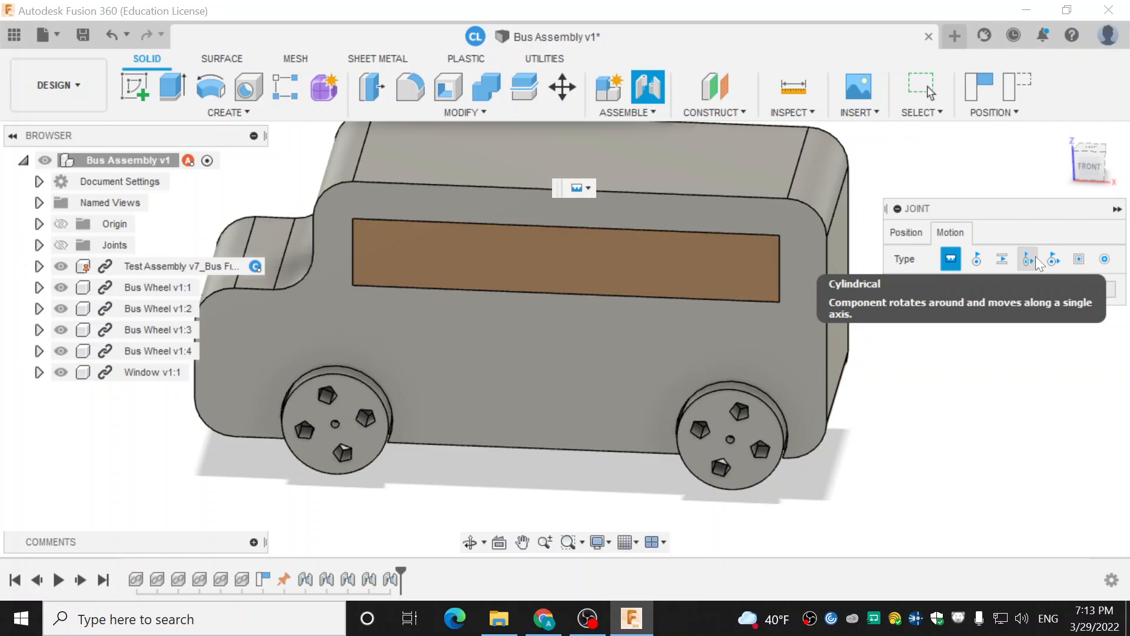
left_click(1089, 287)
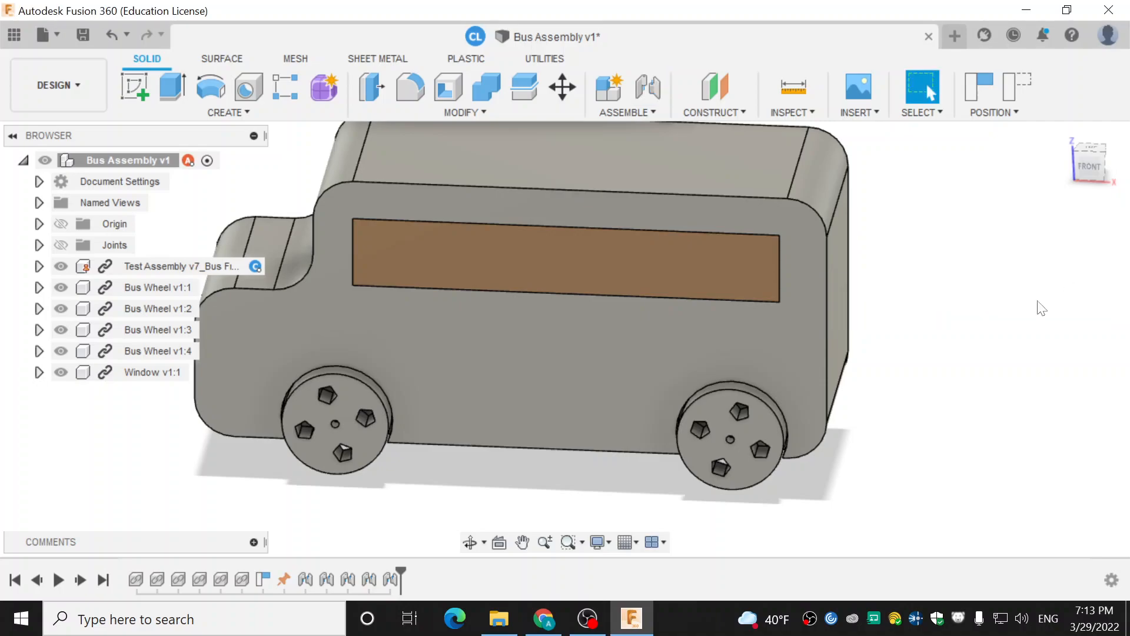
scroll(353, 327, "up", 1)
scroll(357, 331, "down", 2)
middle_click_drag(300, 331, 539, 381, "shift")
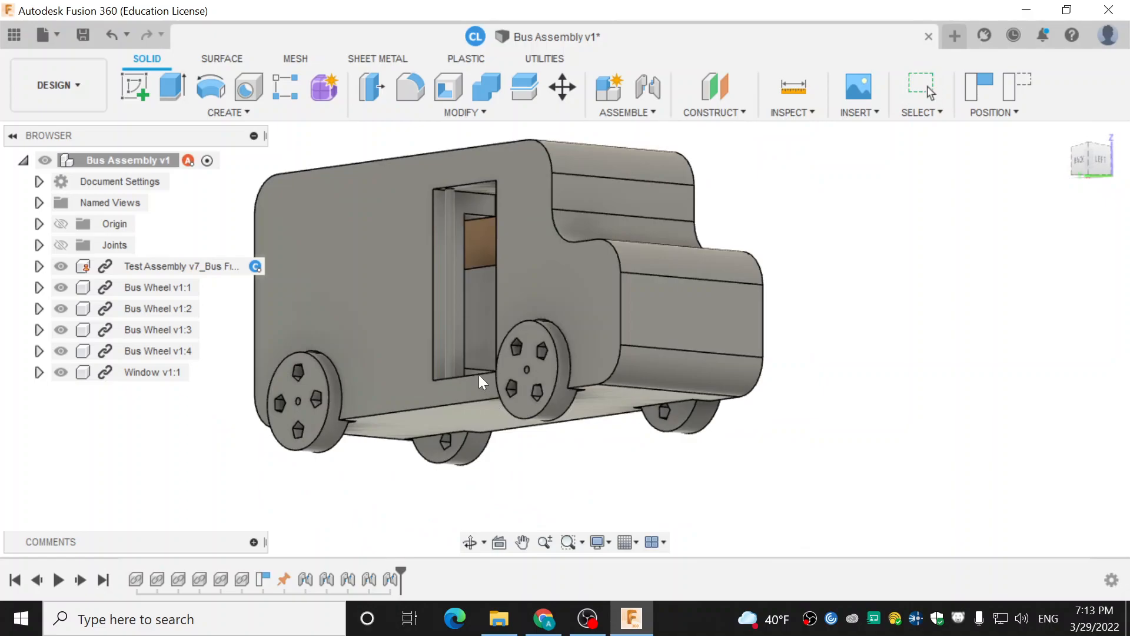
left_click_drag(314, 374, 340, 401)
left_click_drag(693, 415, 646, 420)
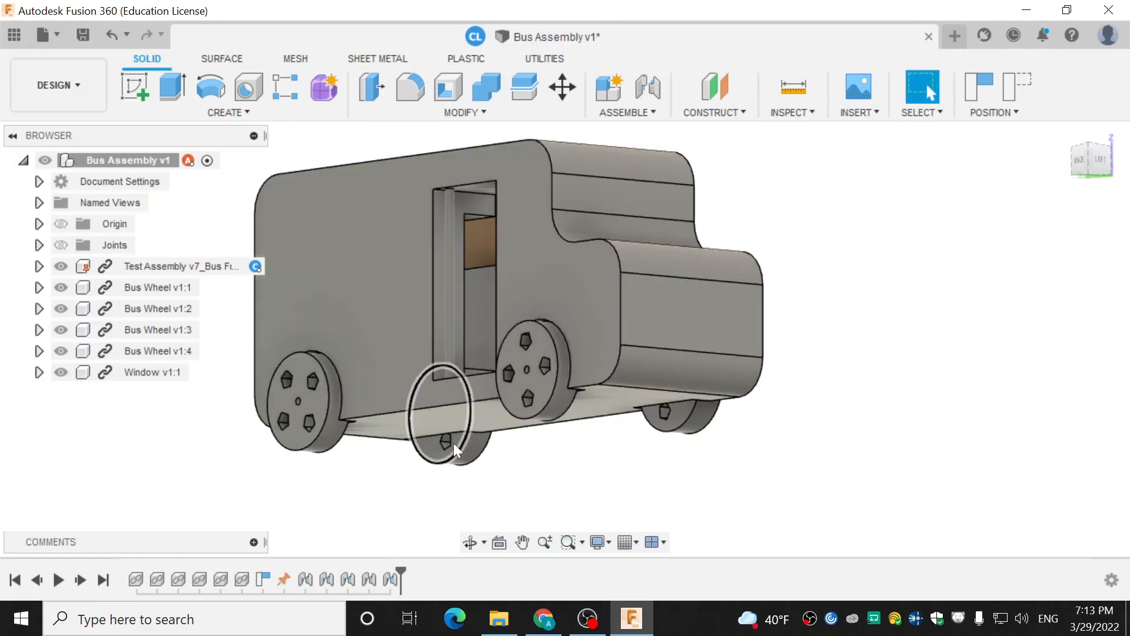
left_click_drag(457, 445, 442, 467)
middle_click_drag(677, 332, 359, 406, "shift")
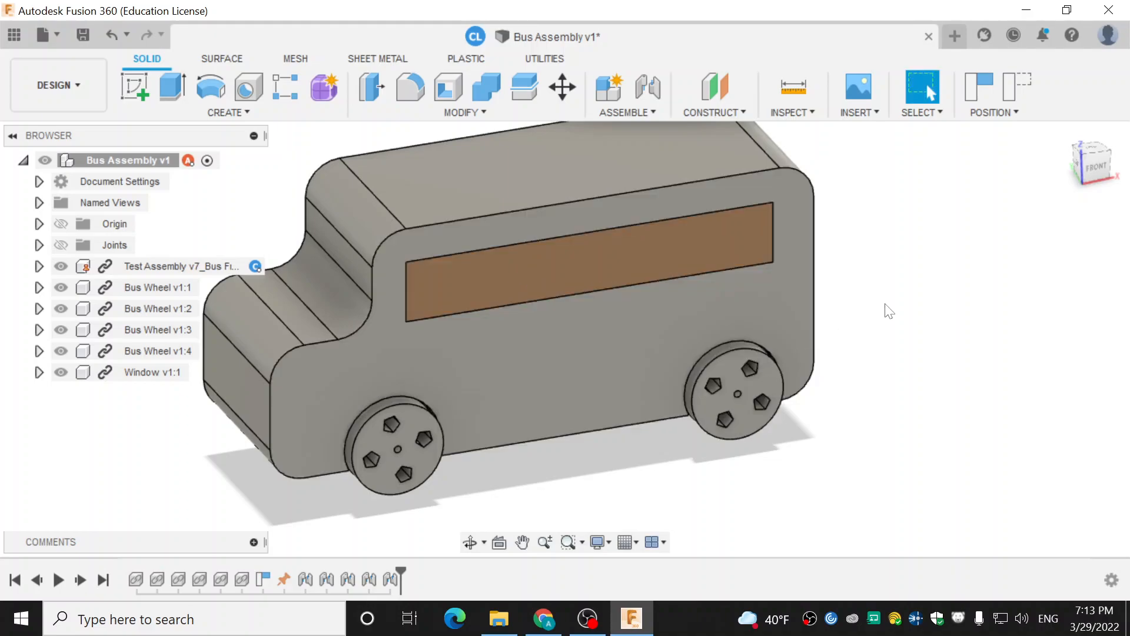
scroll(686, 339, "up", 4)
scroll(672, 349, "down", 4)
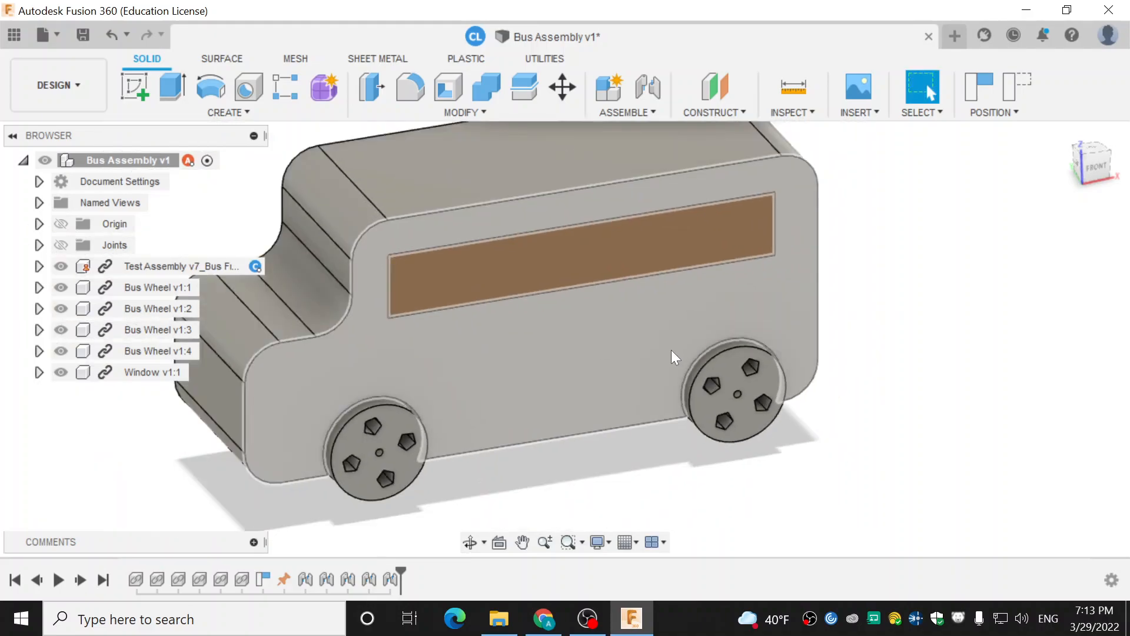
middle_click_drag(776, 424, 888, 408)
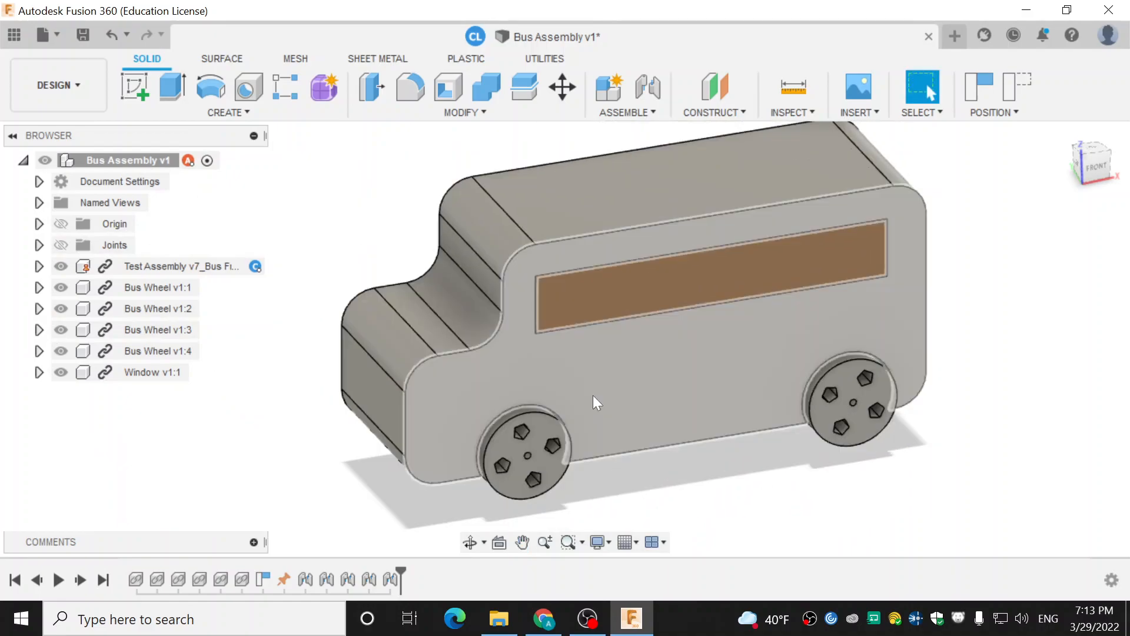
Open File > Export, browse the file type list, then close without exporting
left_click(44, 35)
left_click(142, 274)
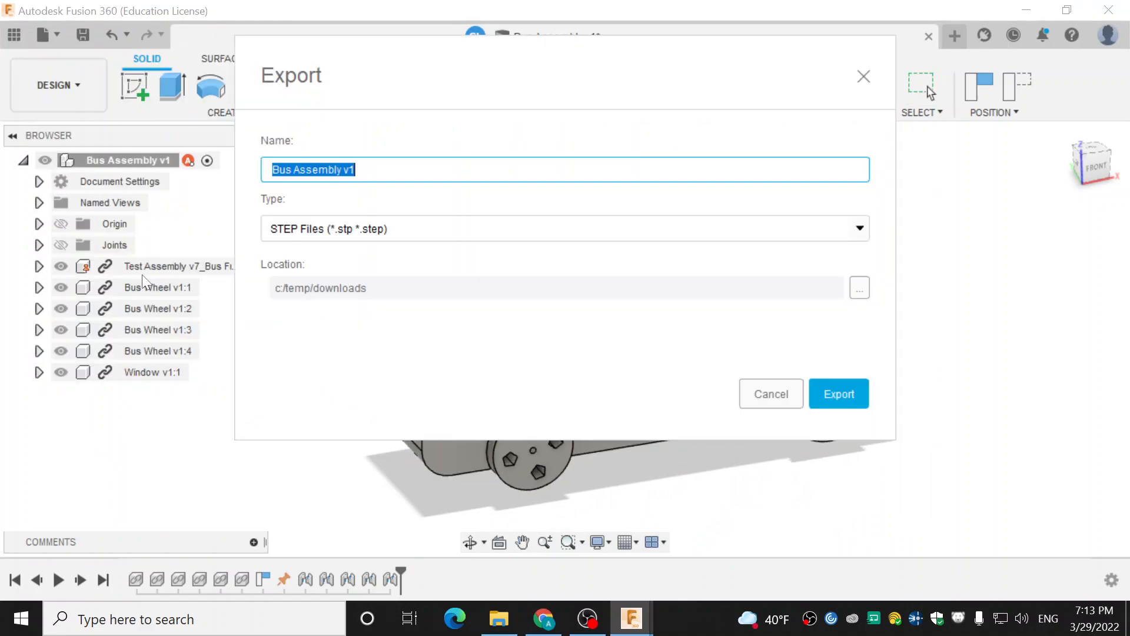
left_click(416, 234)
scroll(412, 299, "down", 1)
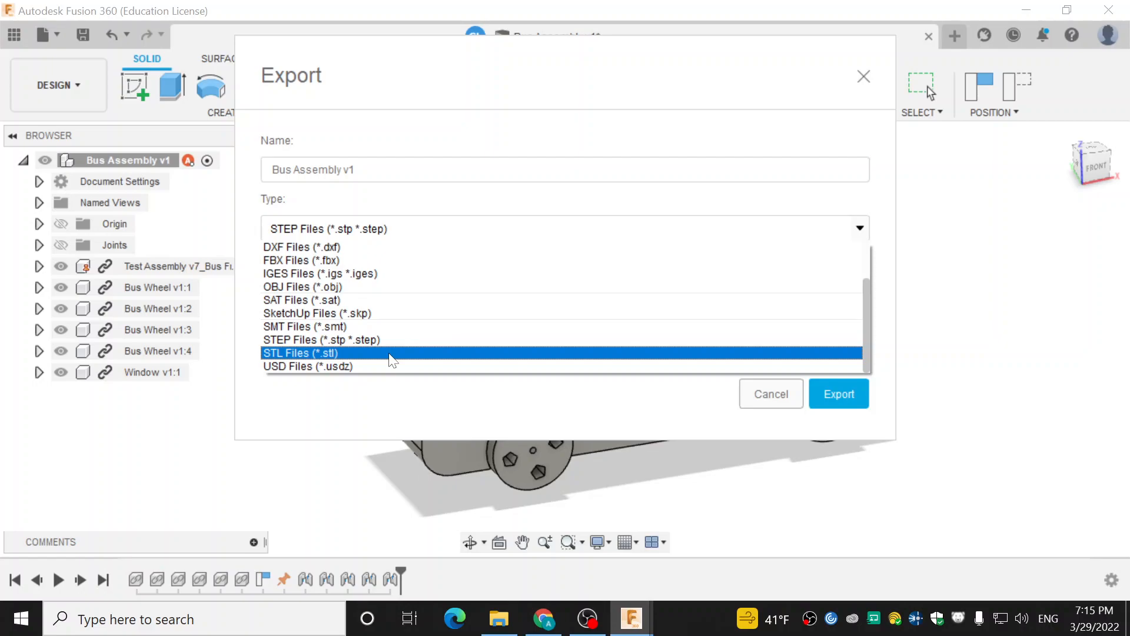
left_click(750, 401)
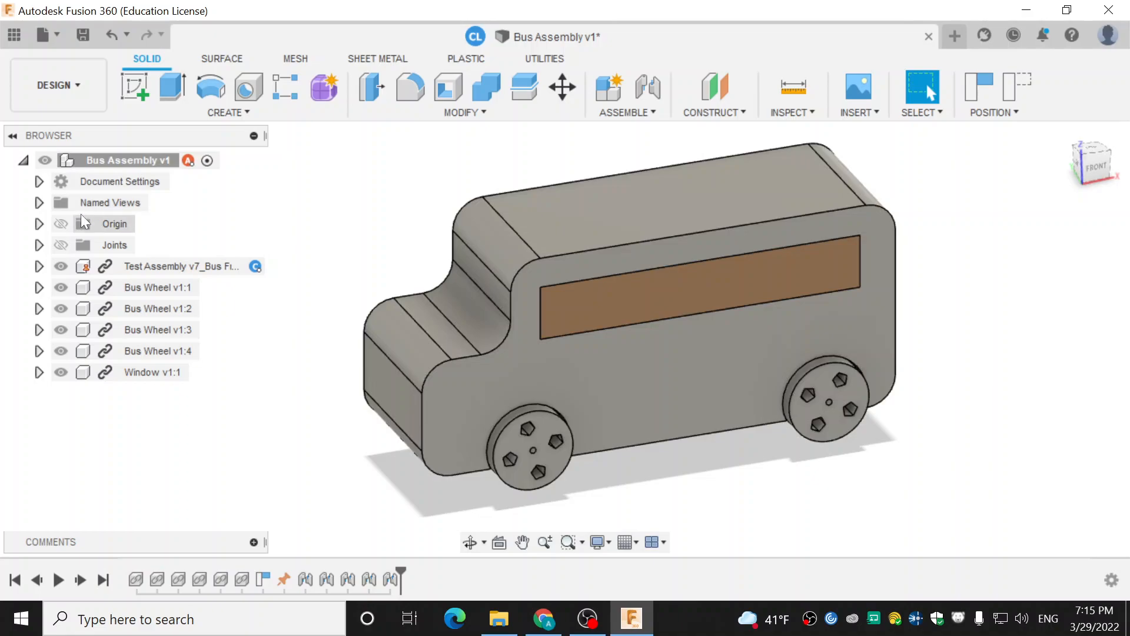
Open the File menu to show the save, export and 3D print commands
left_click(63, 42)
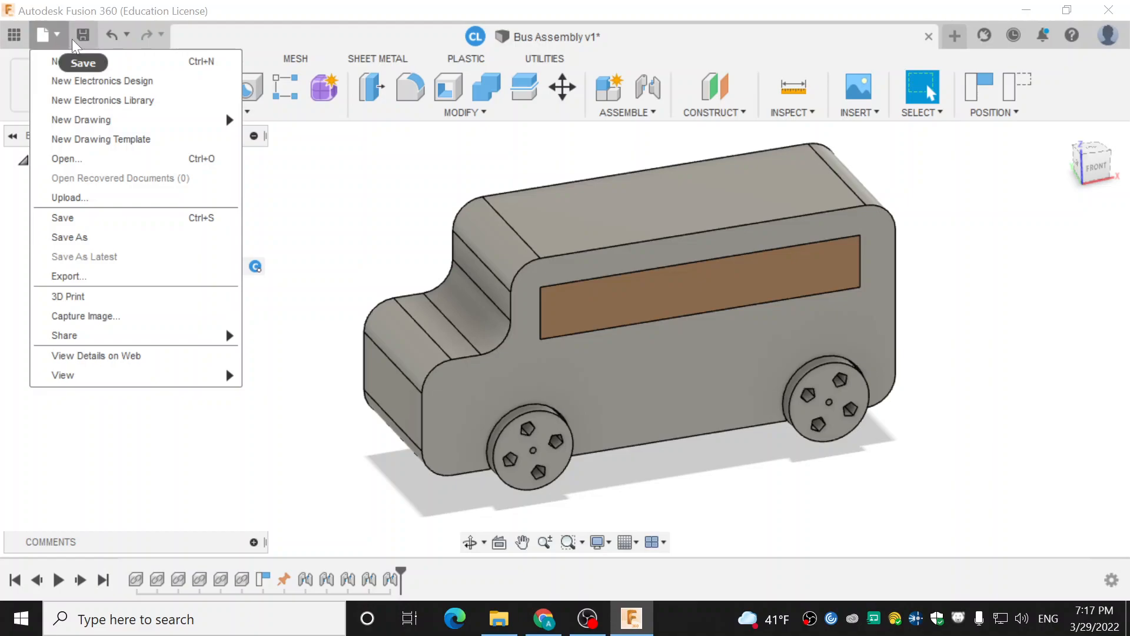
Open the Export dialog, review file types, and cancel with STEP left selected
mouse_move(755, 474)
middle_mouse_down()
mouse_move(754, 439)
mouse_move(744, 458)
middle_mouse_up()
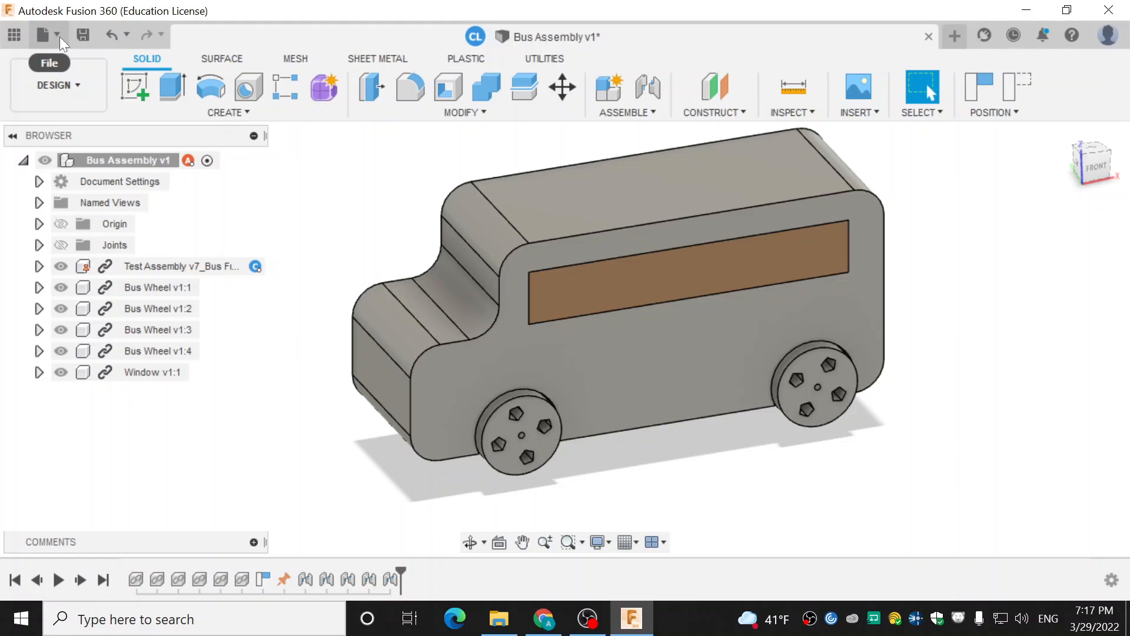
left_click(58, 36)
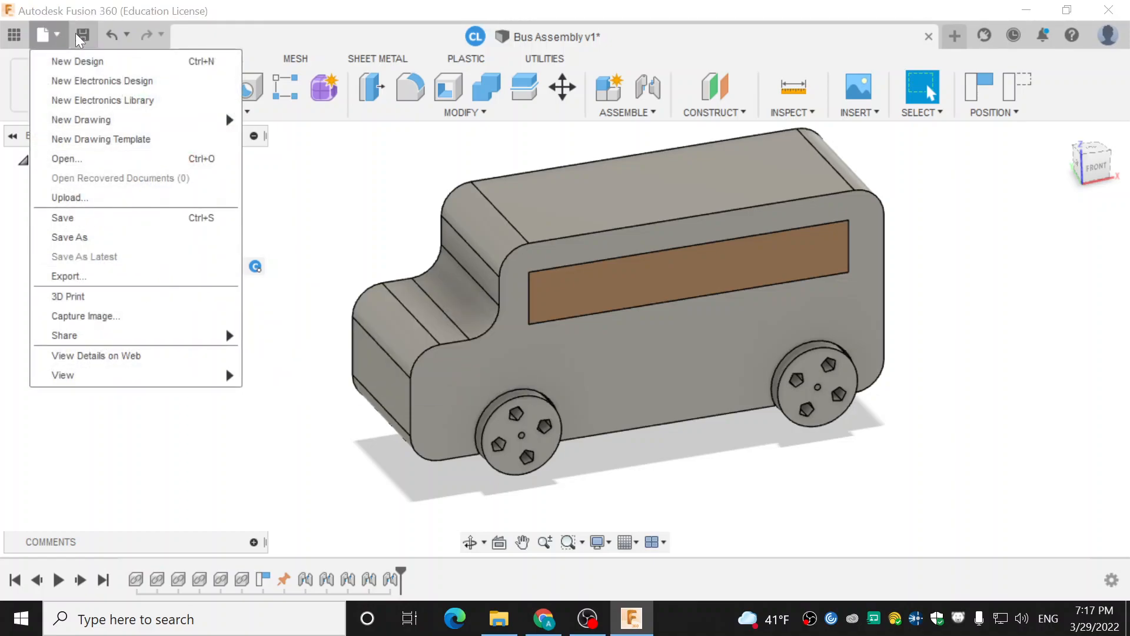
left_click(122, 281)
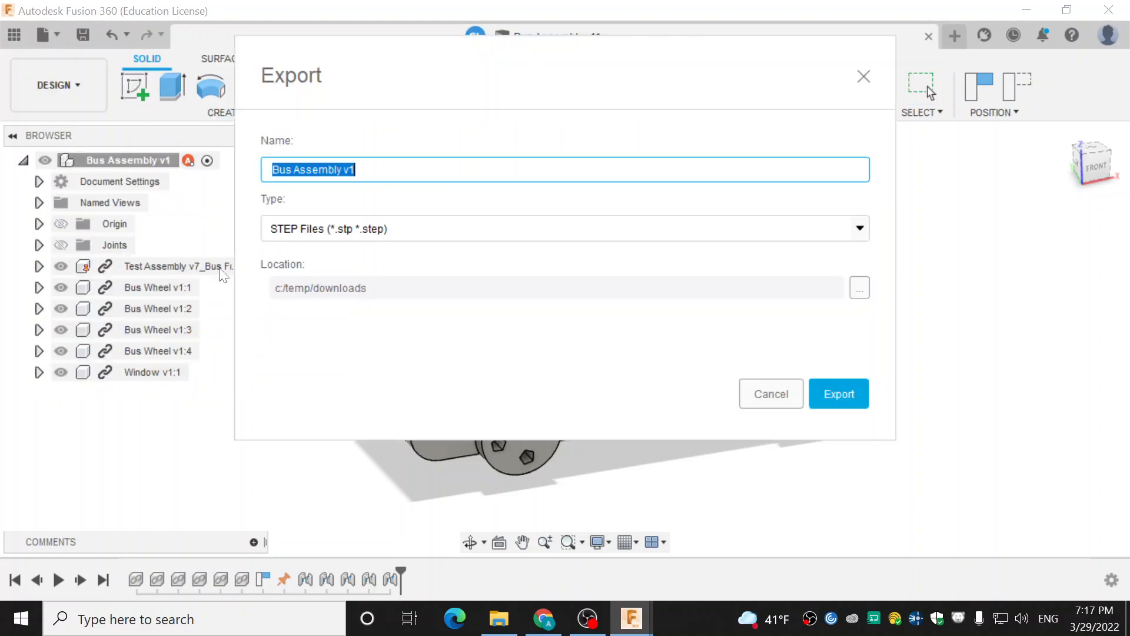
left_click(403, 235)
scroll(380, 339, "down", 1)
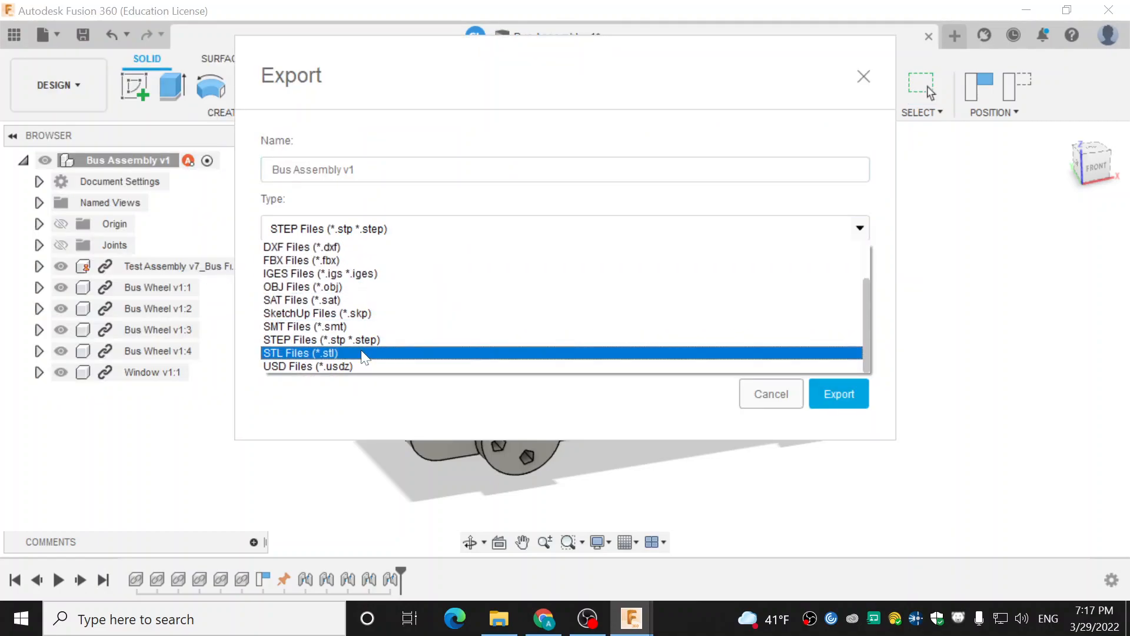
left_click(784, 392)
left_click(784, 392)
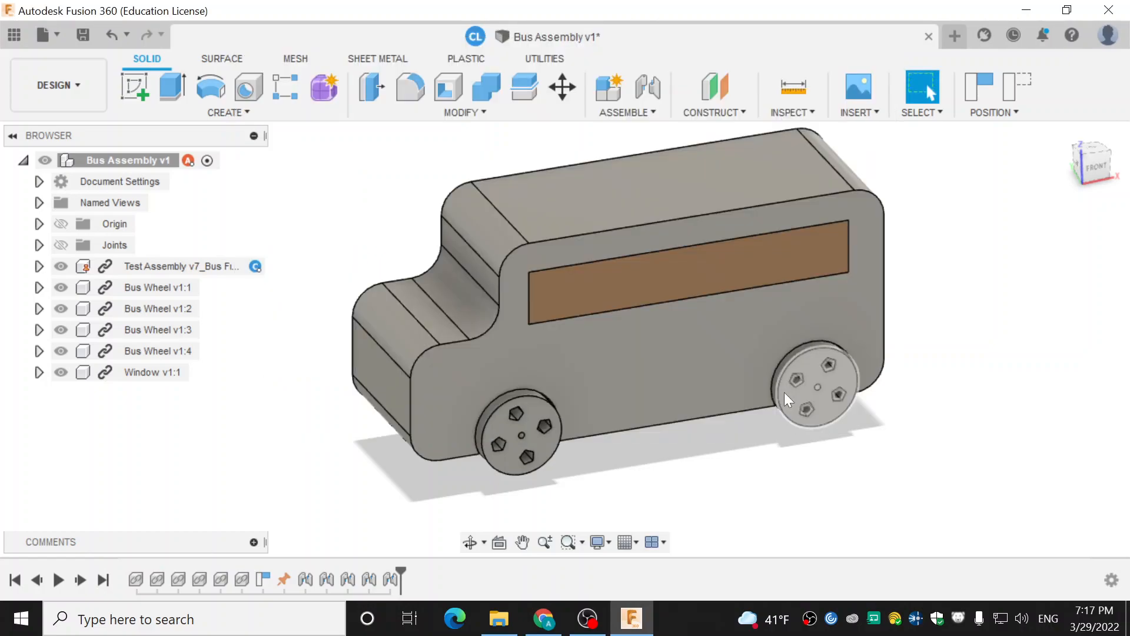
Reopen Export, check the type list again, cancel, and switch to the Utilities toolset
left_click(64, 34)
left_click(98, 271)
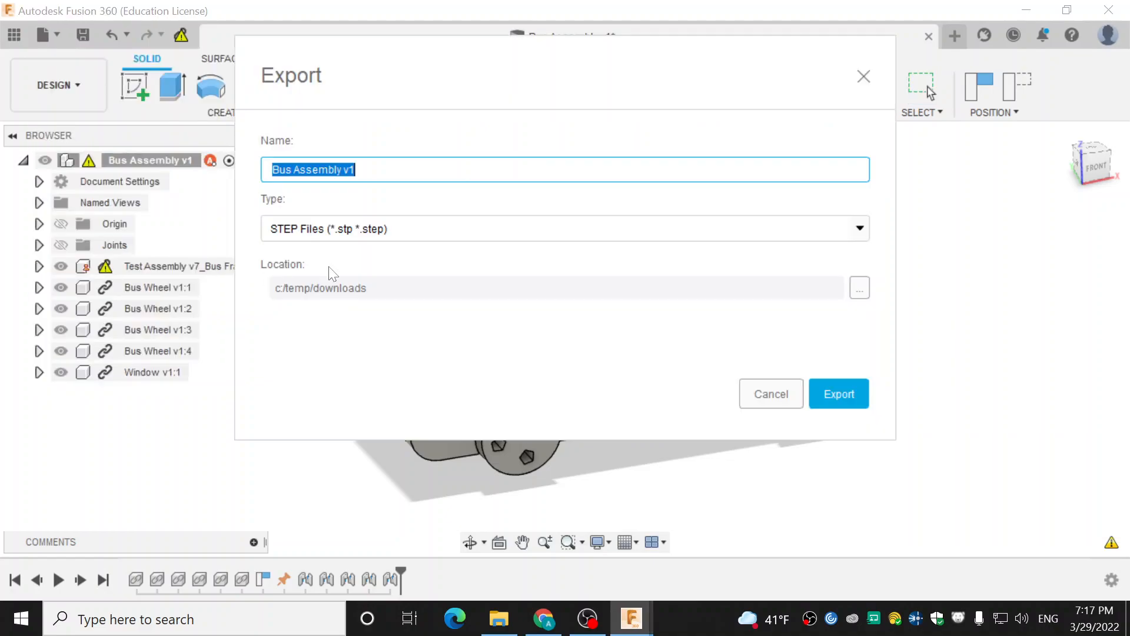
left_click(550, 228)
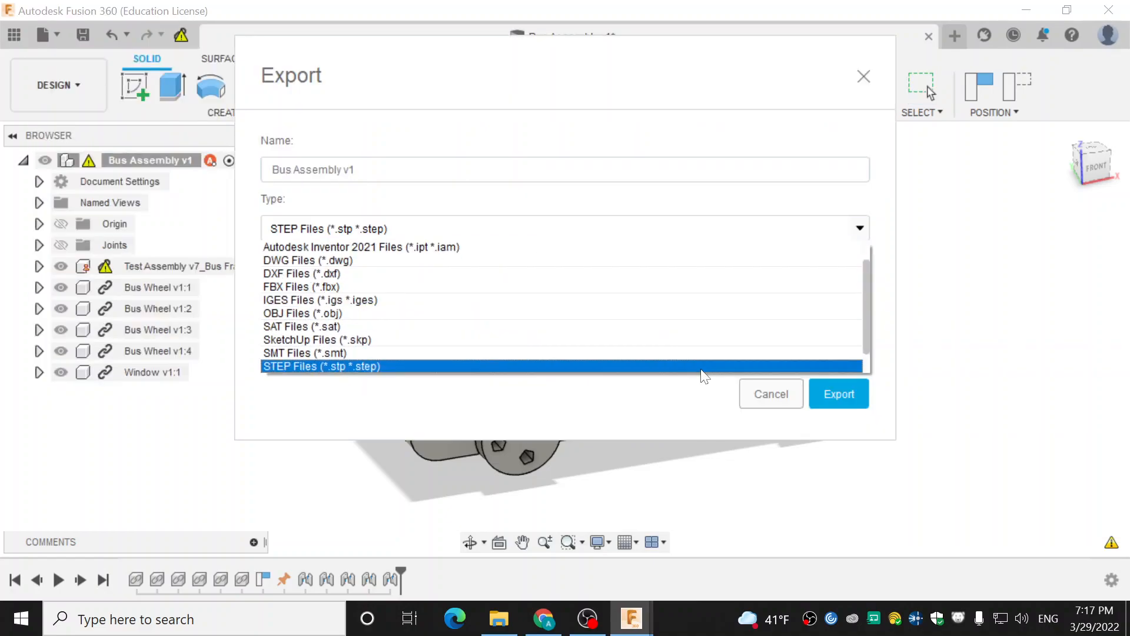
left_click(703, 366)
left_click(764, 388)
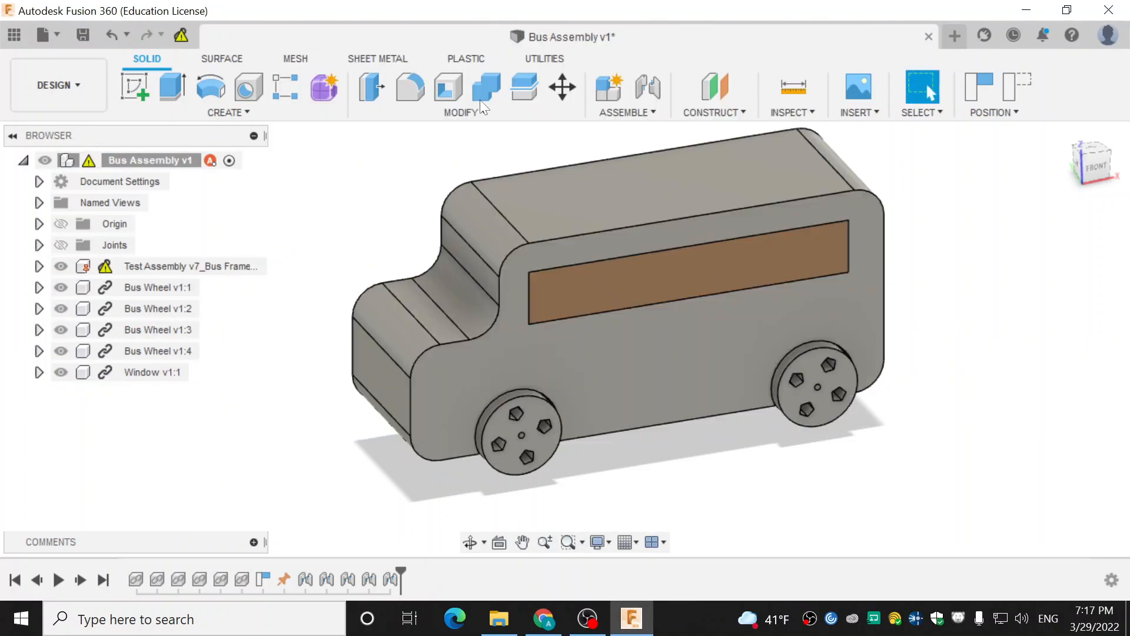
left_click(547, 58)
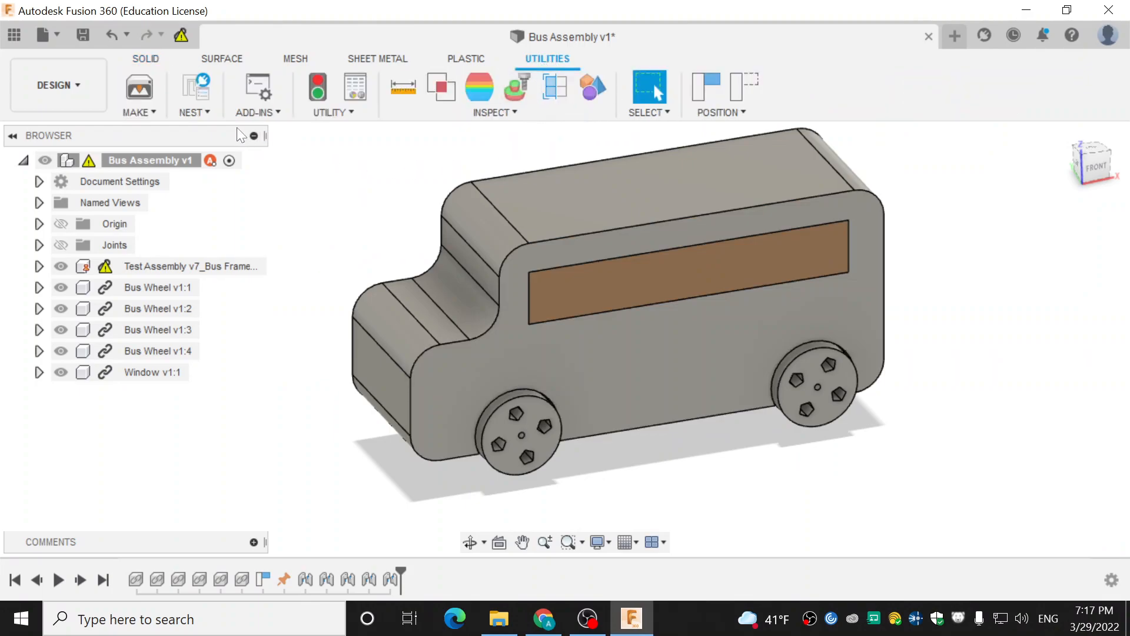
Open MAKE > 3D Print, showing STL (Binary), Millimeter units and Medium refinement
left_click(139, 88)
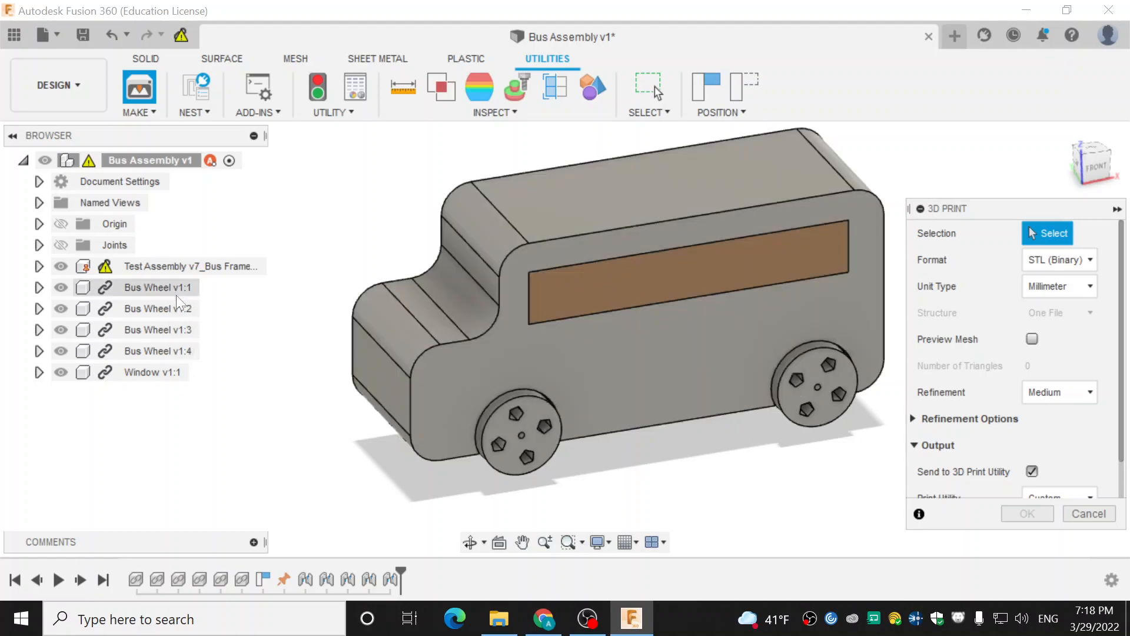
Select the front bus wheel as the body to 3D print
left_click(538, 446)
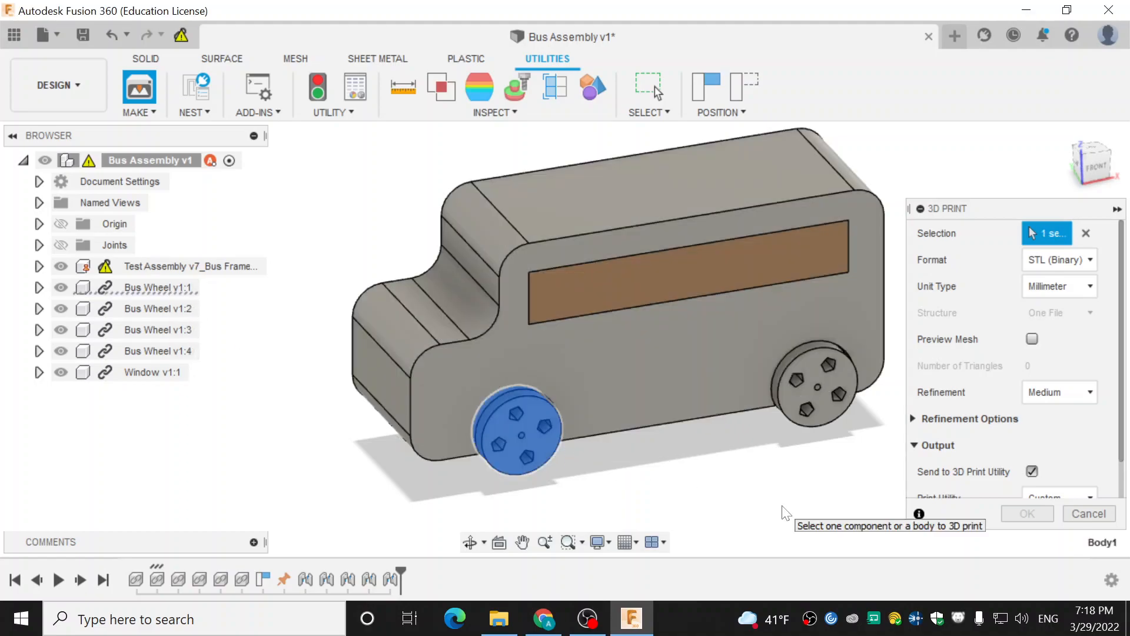
left_click(827, 389)
left_click(533, 437)
left_click(633, 389)
left_click(828, 412)
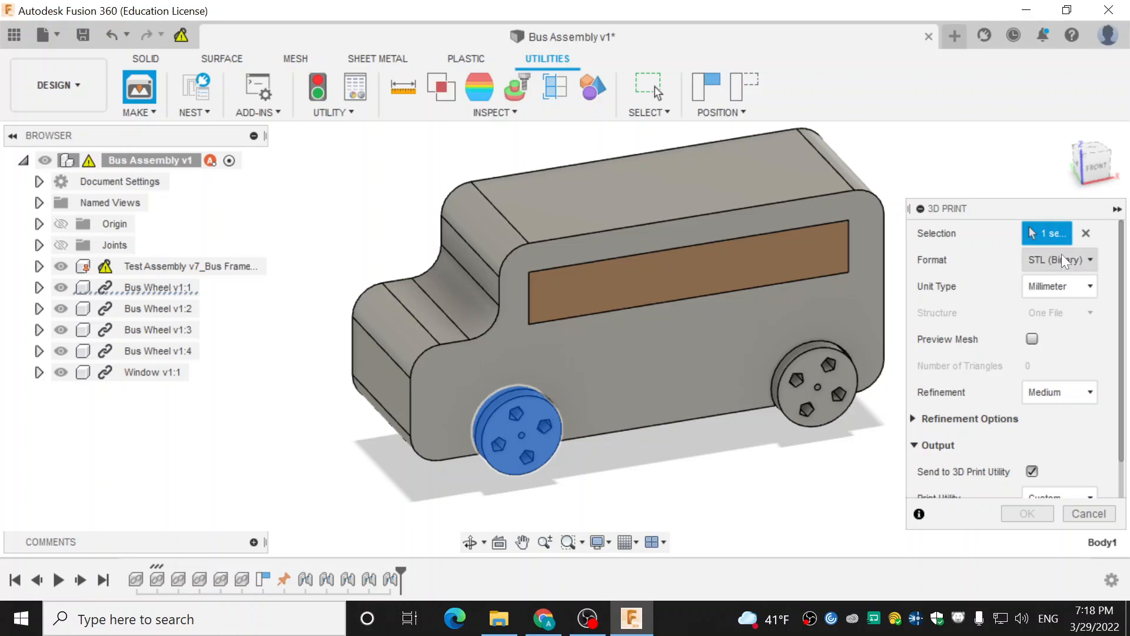
Keep Medium refinement and STL (Binary) format, then scroll to the Output section
left_click(1088, 390)
left_click(1066, 433)
scroll(1064, 425, "down", 1)
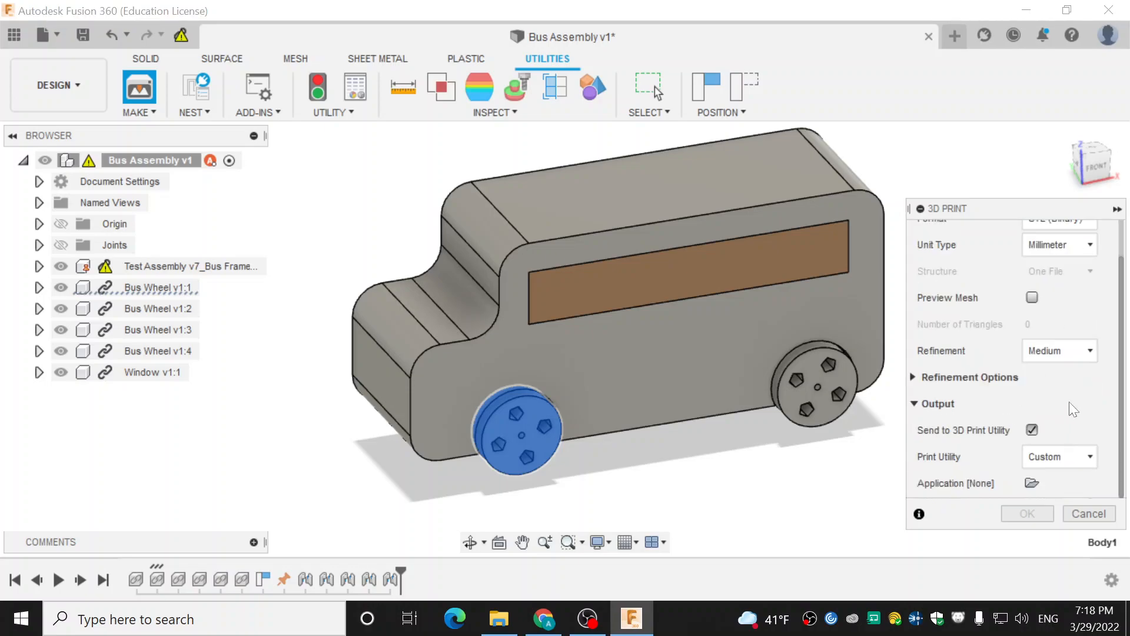
scroll(1066, 411, "up", 1)
left_click(1088, 259)
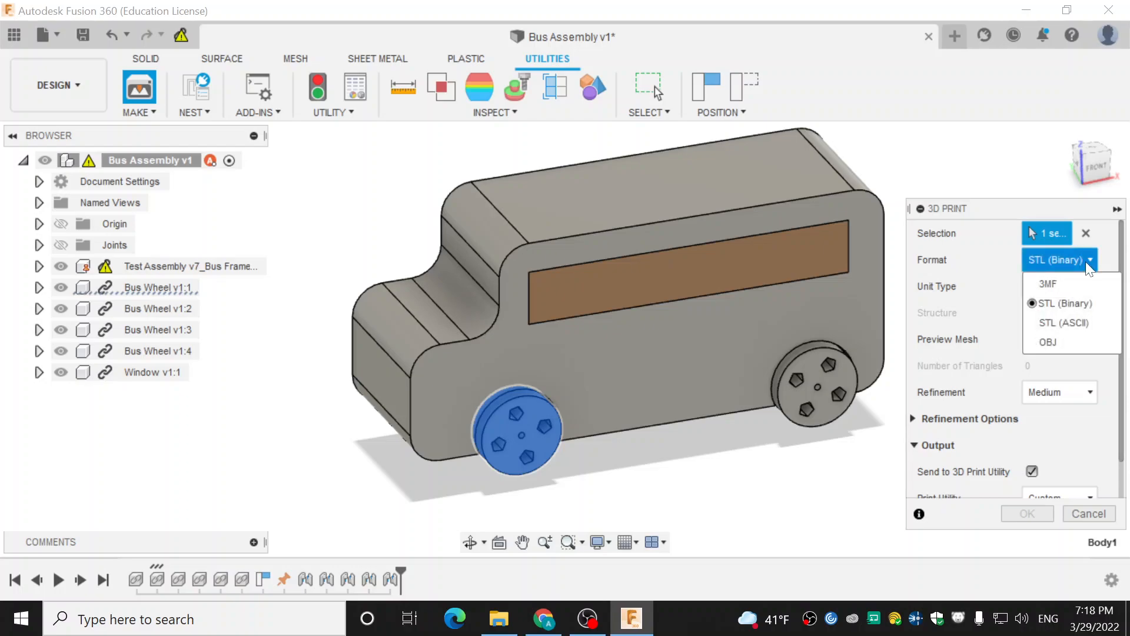
left_click(1086, 261)
scroll(1069, 460, "down", 1)
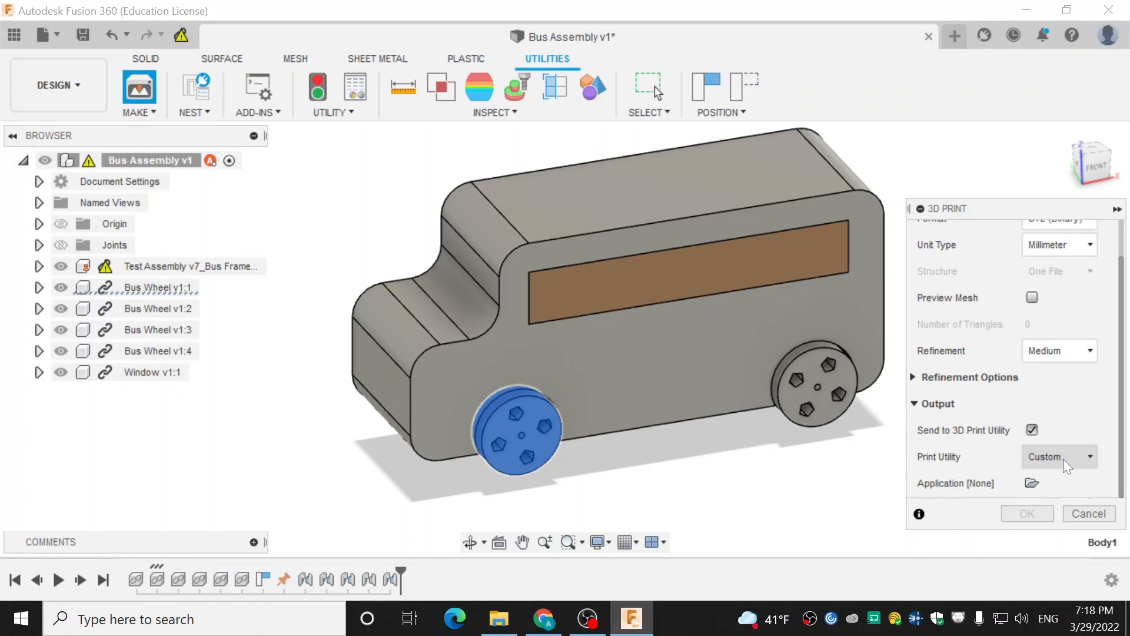
left_click(1032, 483)
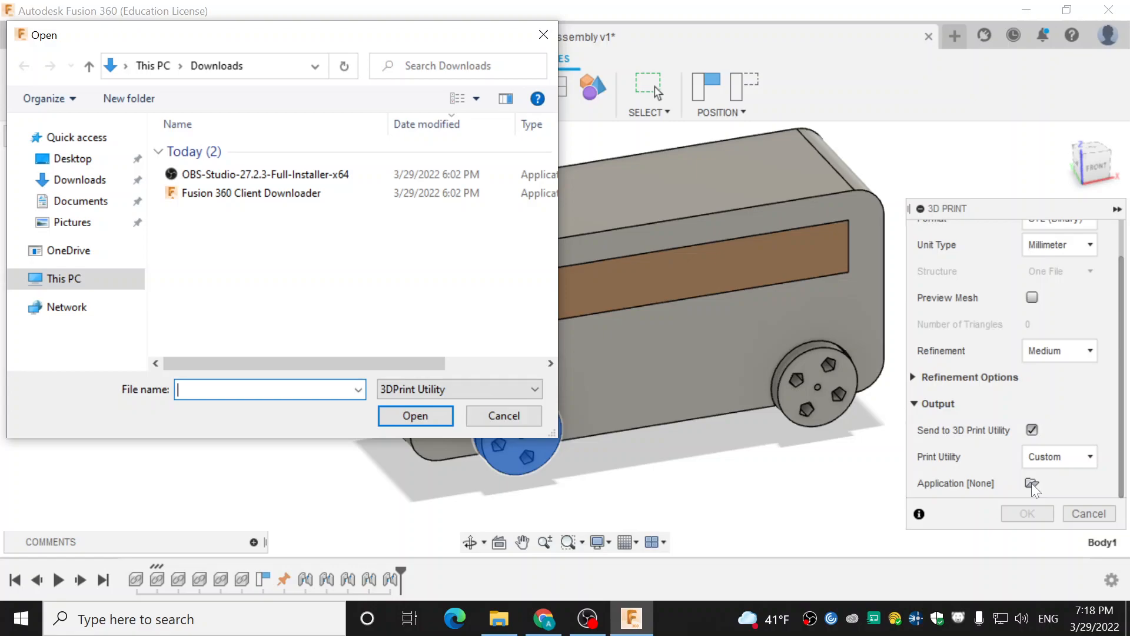
left_click(523, 413)
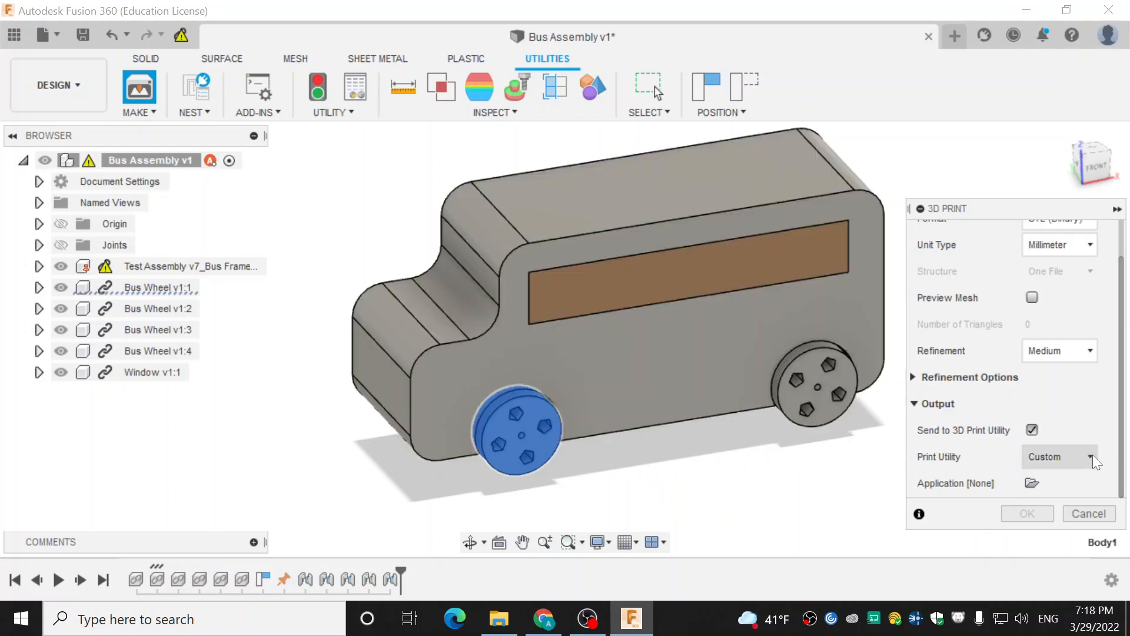
Leave Send to 3D Print Utility unchecked and cancel the 3D Print settings
left_click(1032, 430)
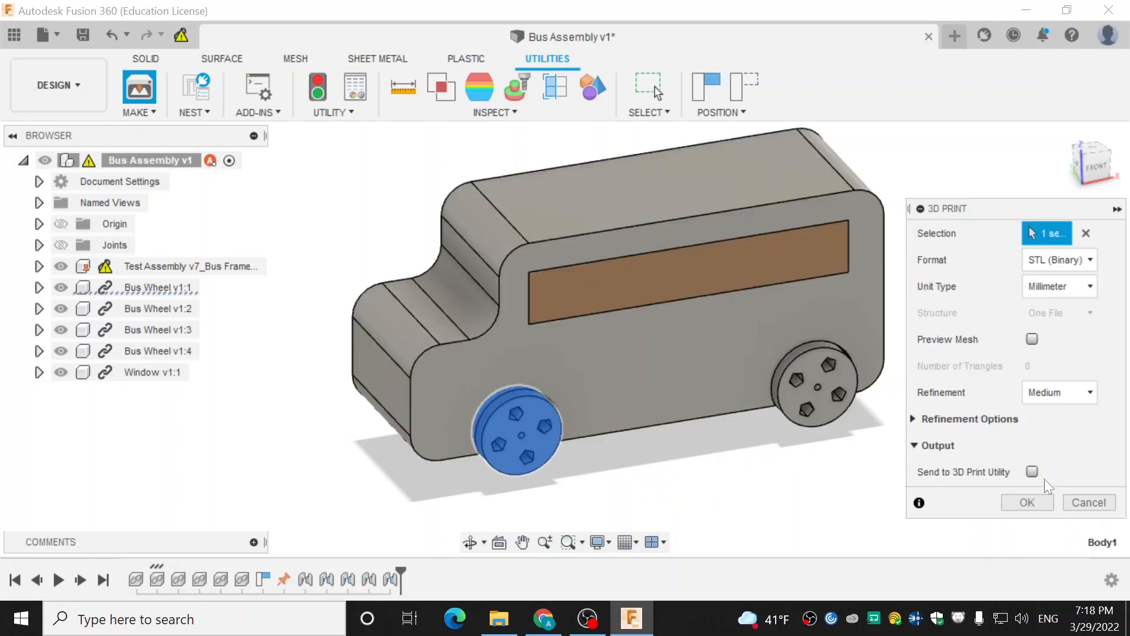
left_click(1032, 471)
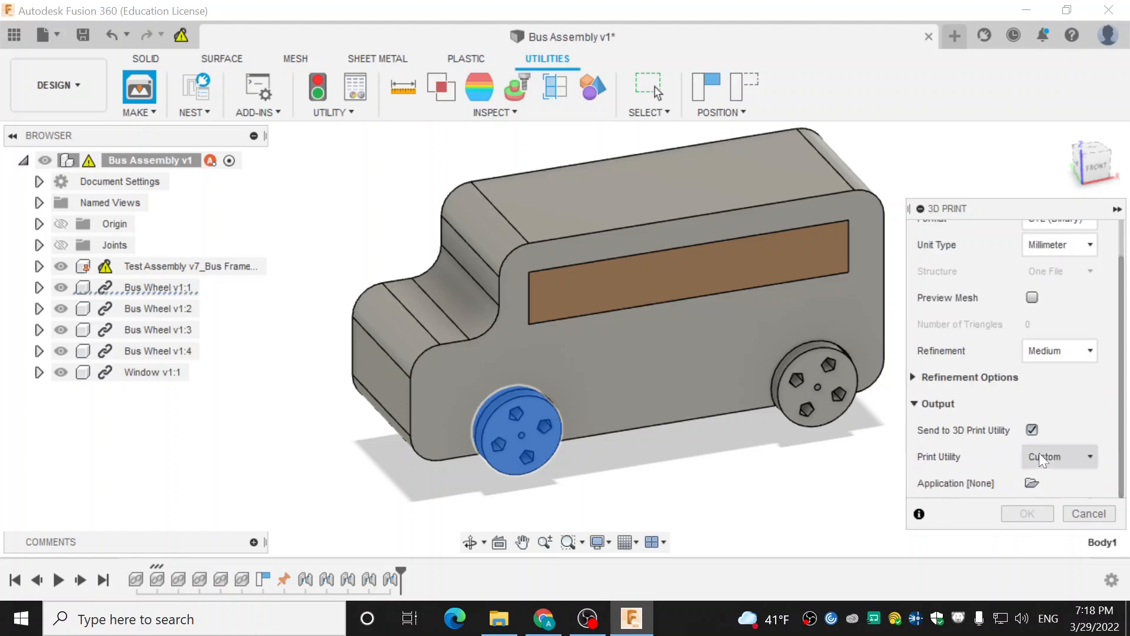
left_click(1033, 430)
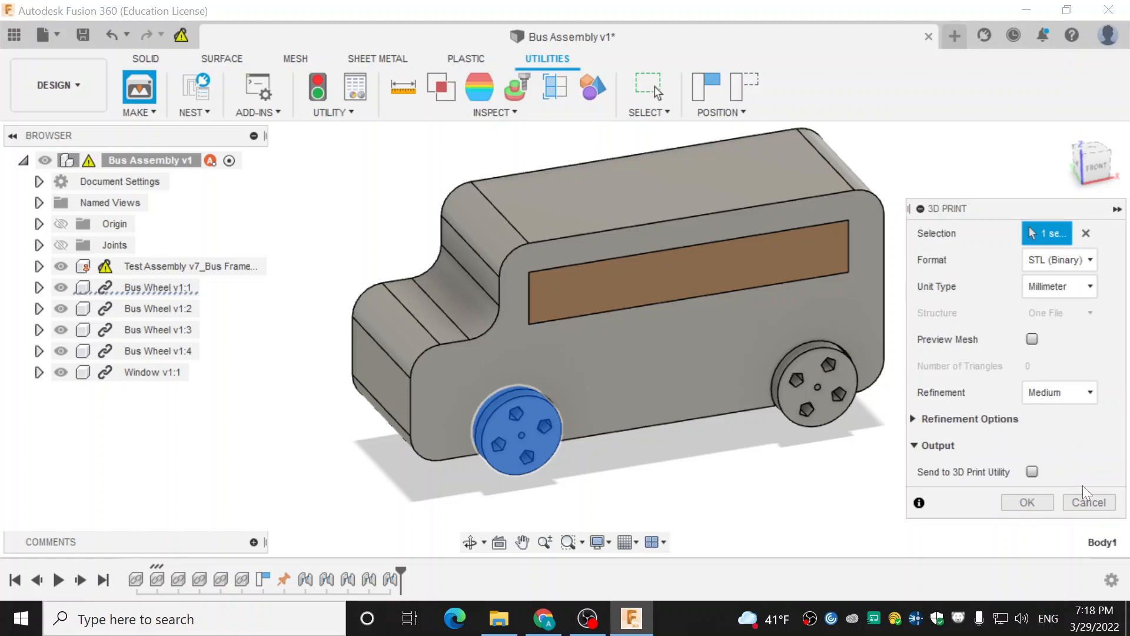
left_click(1089, 502)
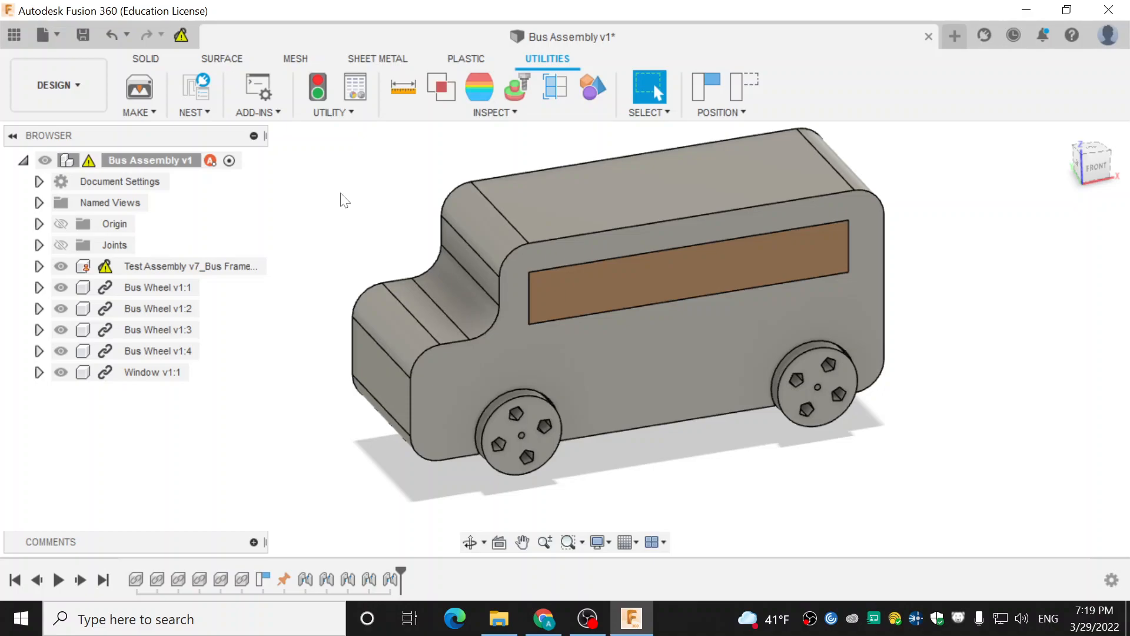
Zoom the bus view briefly, then bring the OBS window to the front
scroll(295, 448, "down", 2)
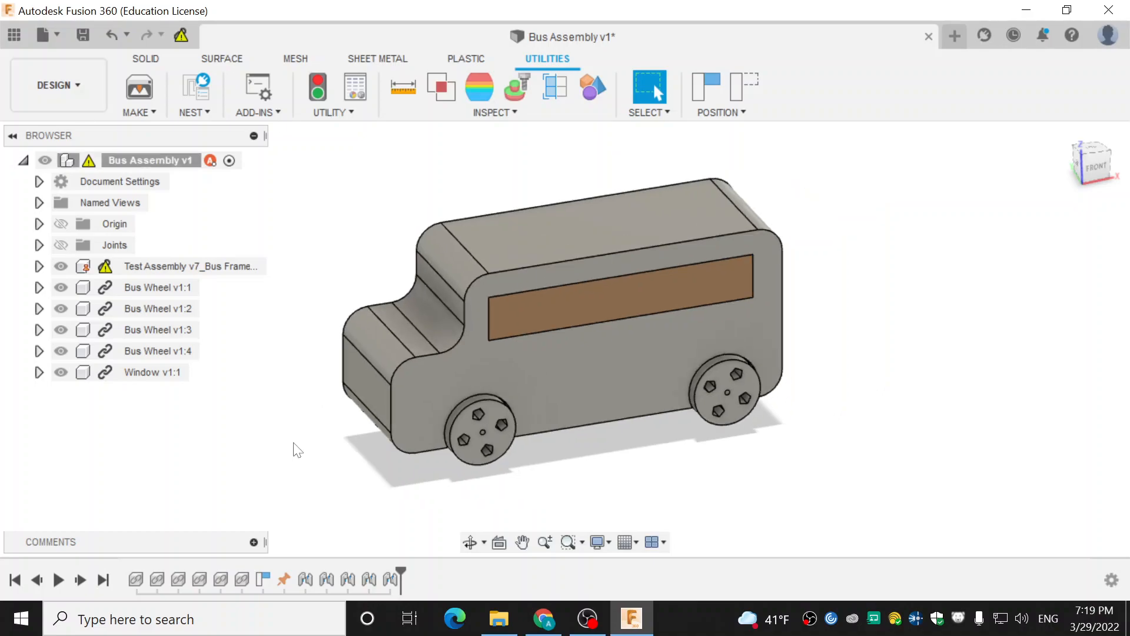
scroll(599, 404, "up", 2)
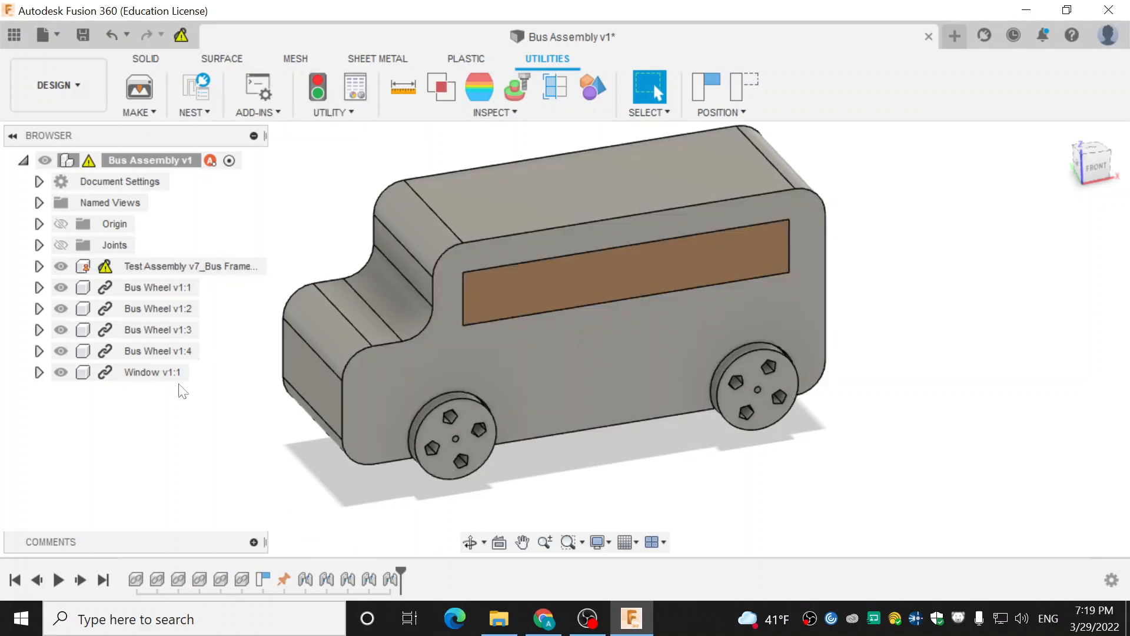
left_click(594, 630)
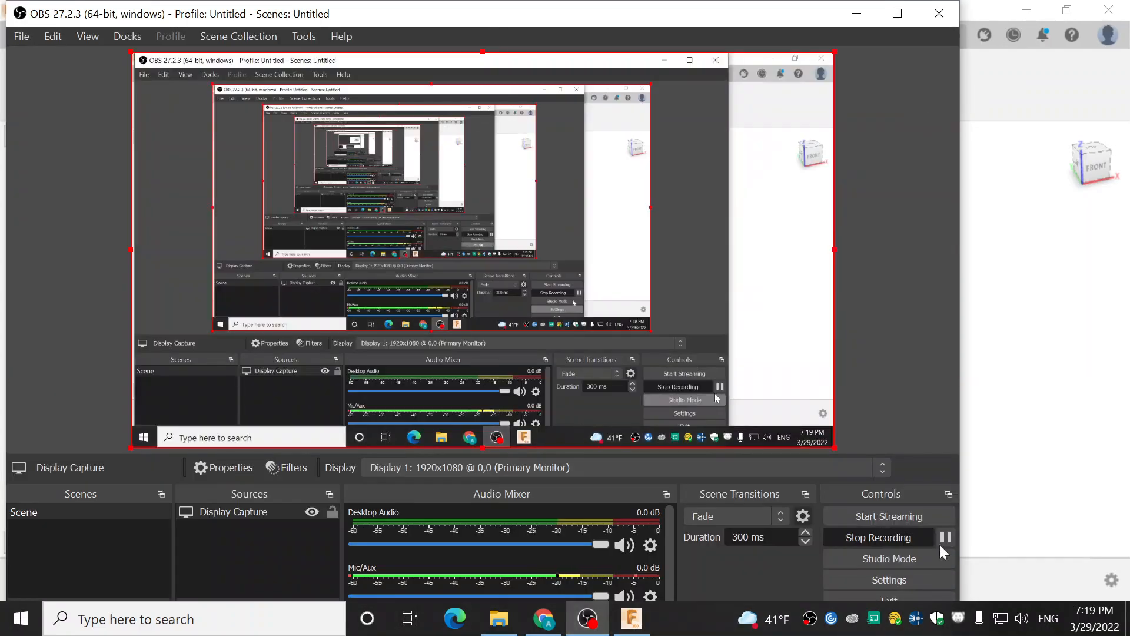